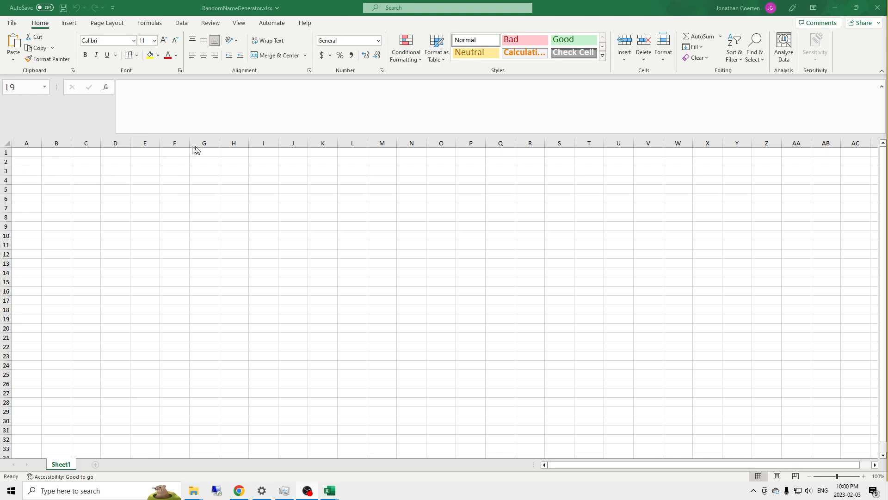
Step: Enter "Output: Randomly generated first name / last name pair" in cell E1
{"action": "left_click", "coordinate": [144, 153]}
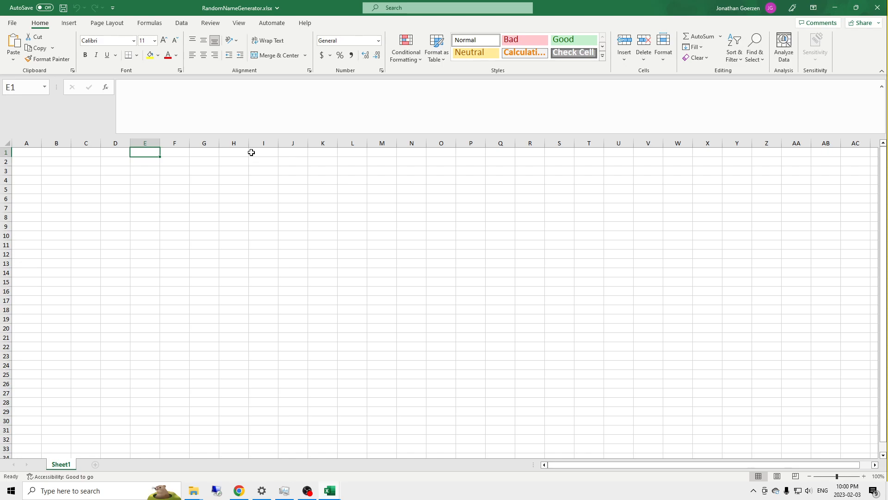
{"action": "type", "text": "Output"}
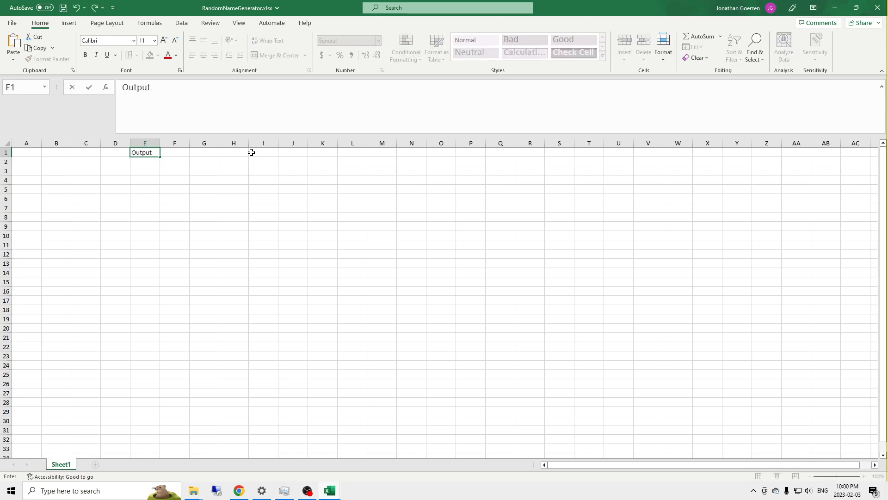
{"action": "type", "text": ": Rand"}
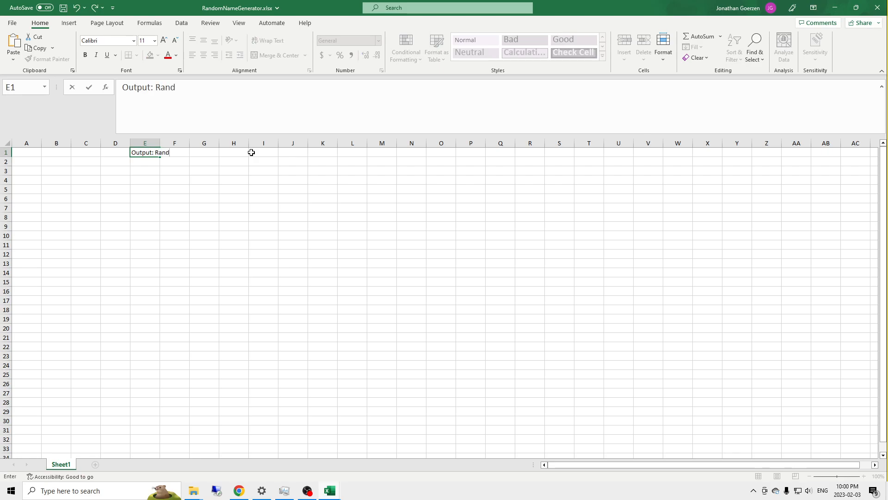
{"action": "type", "text": "omly generated fi"}
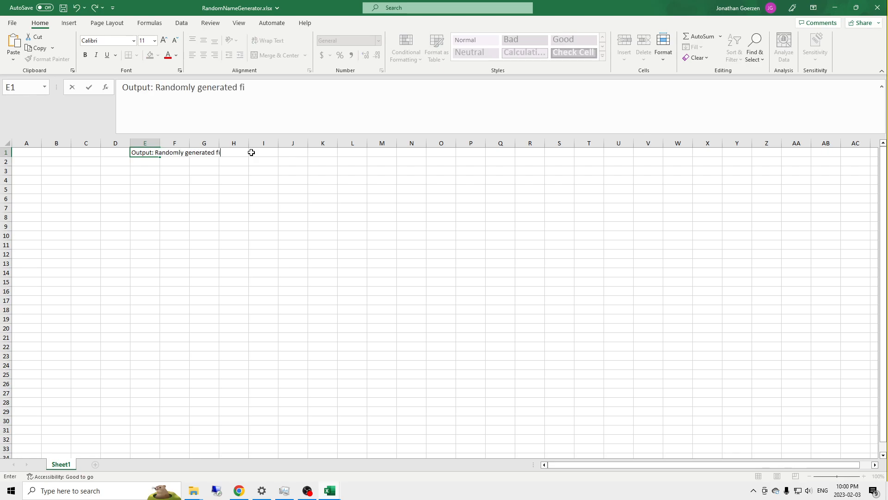
{"action": "type", "text": "rst name / last name pair"}
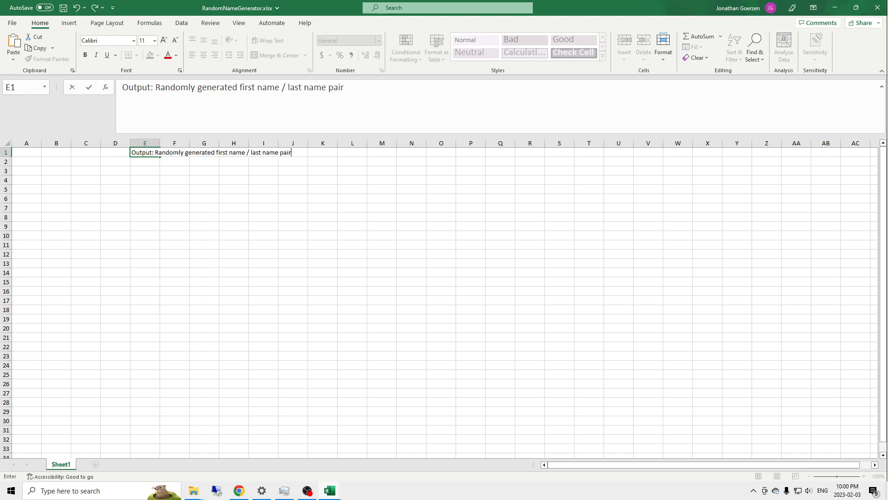
{"action": "key", "text": "Return"}
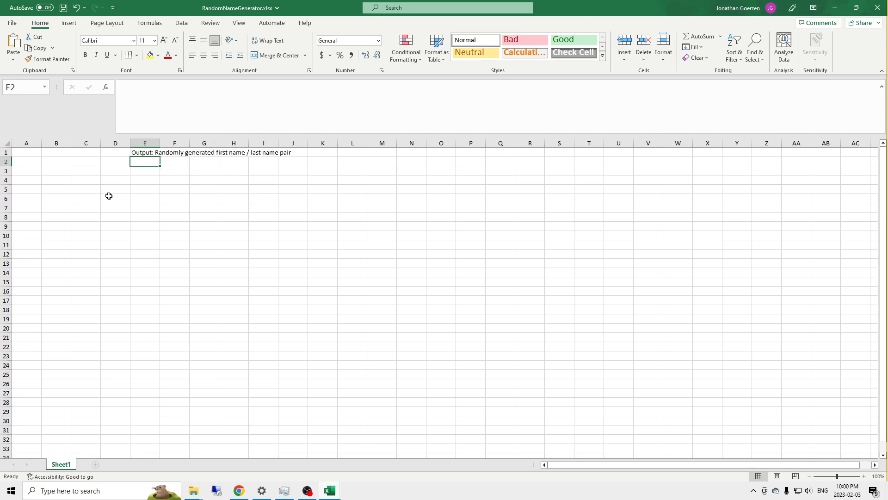
Step: Replace the word "generated" with "select" in the output description in E1
{"action": "left_click", "coordinate": [151, 154]}
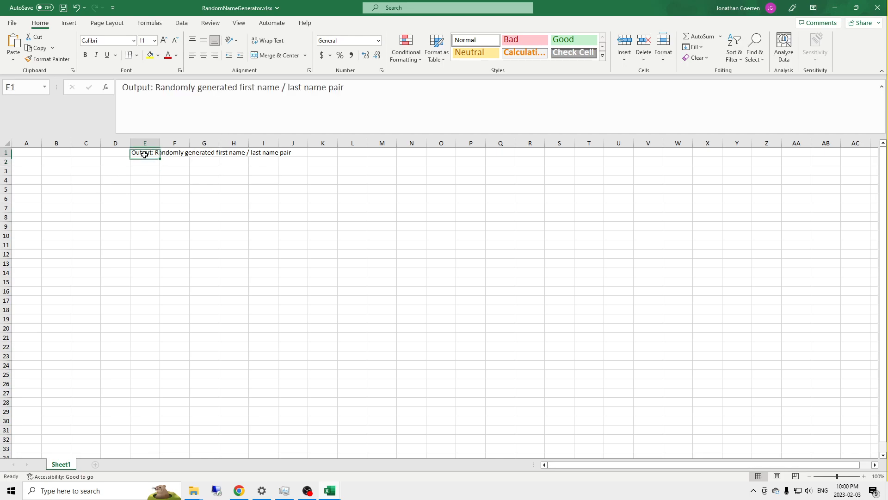
{"action": "double_click", "coordinate": [217, 87]}
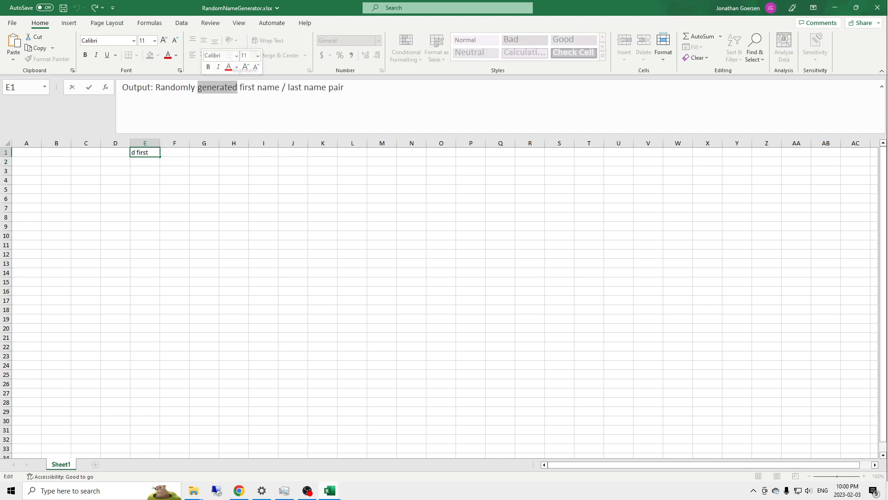
{"action": "type", "text": "select"}
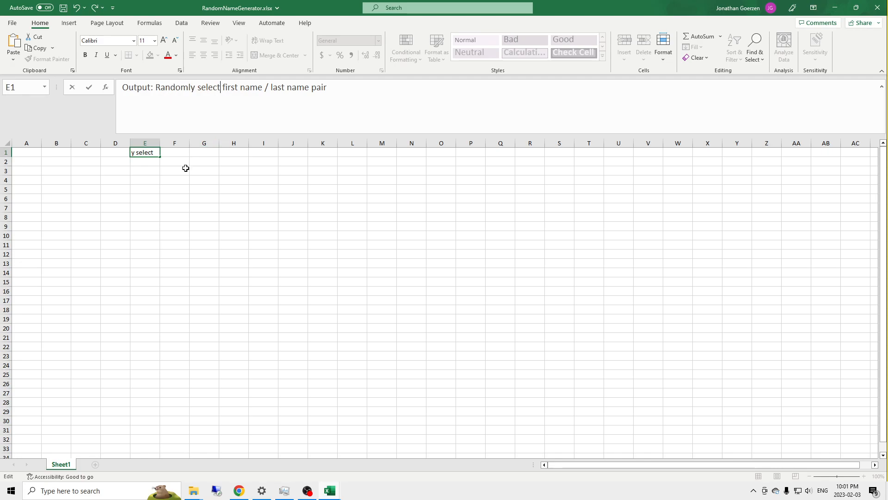
{"action": "key", "text": "Return"}
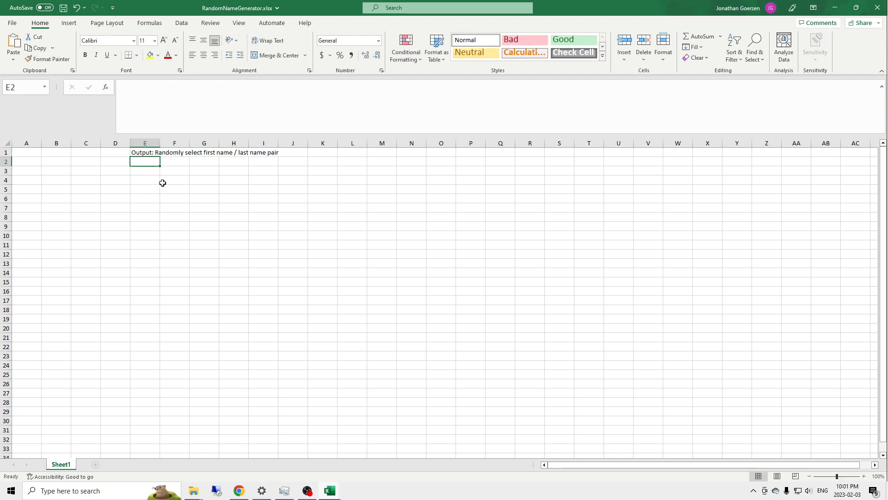
Step: Add a new worksheet and name it NAMELIST
{"action": "left_click", "coordinate": [96, 465]}
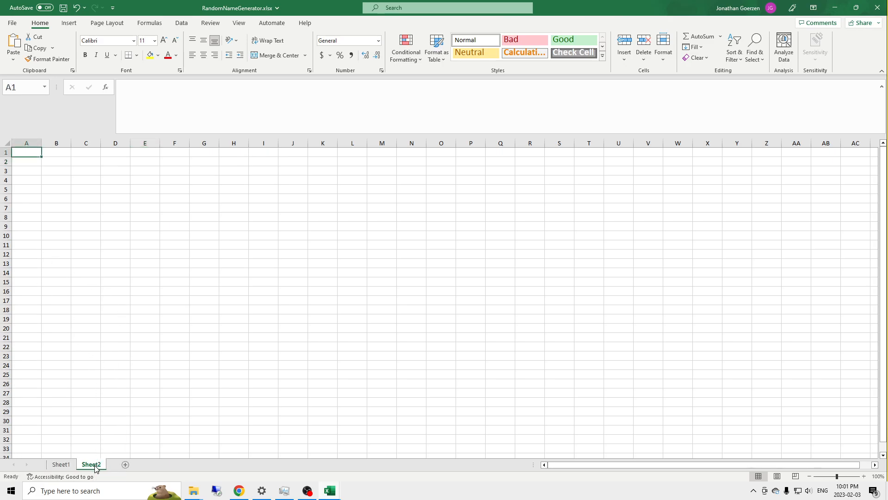
{"action": "double_click", "coordinate": [95, 466]}
{"action": "type", "text": "N"}
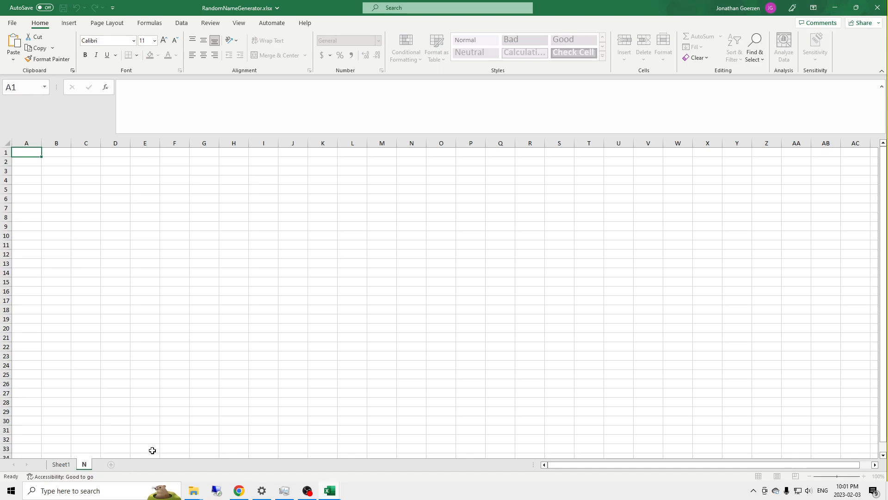
{"action": "type", "text": "AMELIST"}
{"action": "key", "text": "Return"}
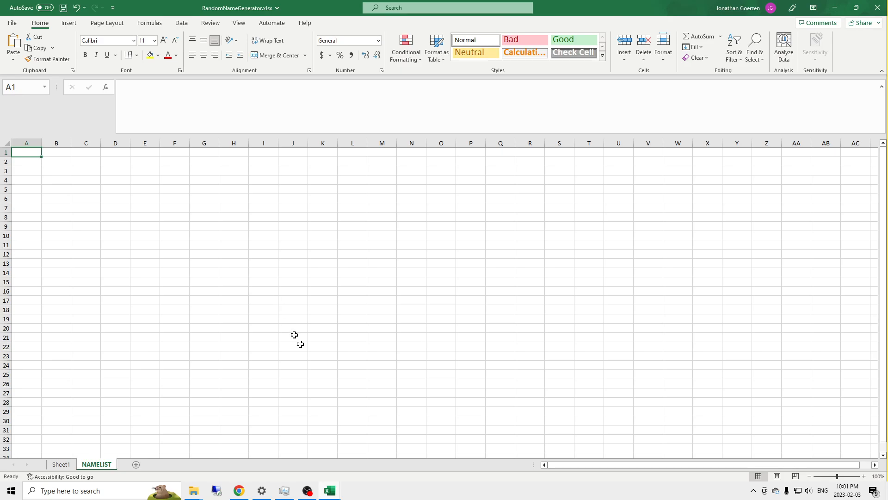
Step: Bring the Names_Given_Feminine window over the workbook and copy all the names in its row 1
{"action": "mouse_move", "coordinate": [330, 491]}
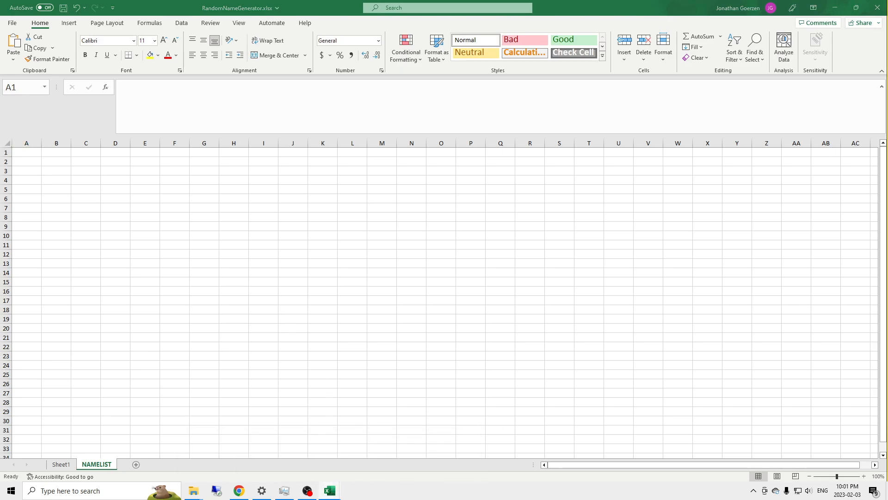
{"action": "left_click_drag", "start_coordinate": [887, 91], "coordinate": [594, 60]}
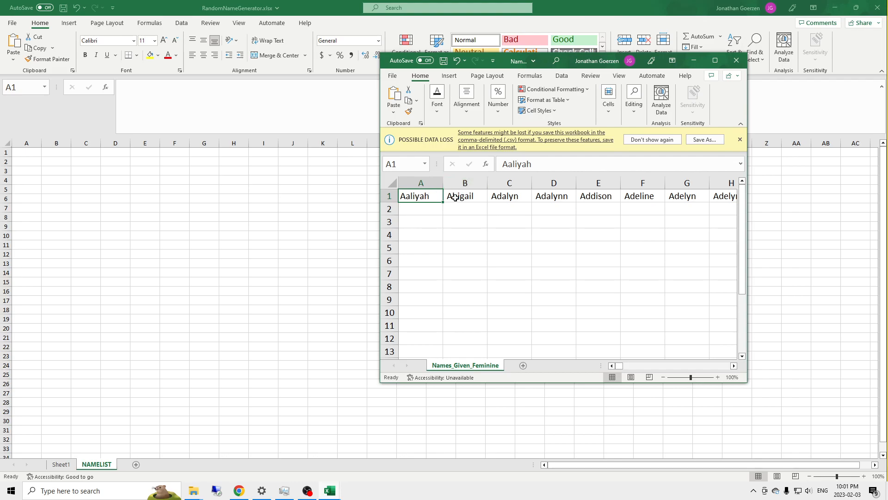
{"action": "key", "text": "ctrl+shift+Right"}
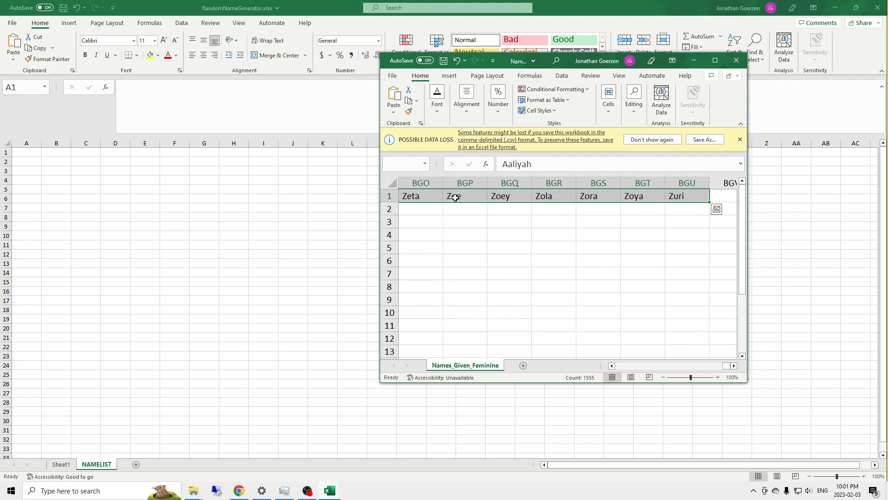
{"action": "key", "text": "ctrl+c"}
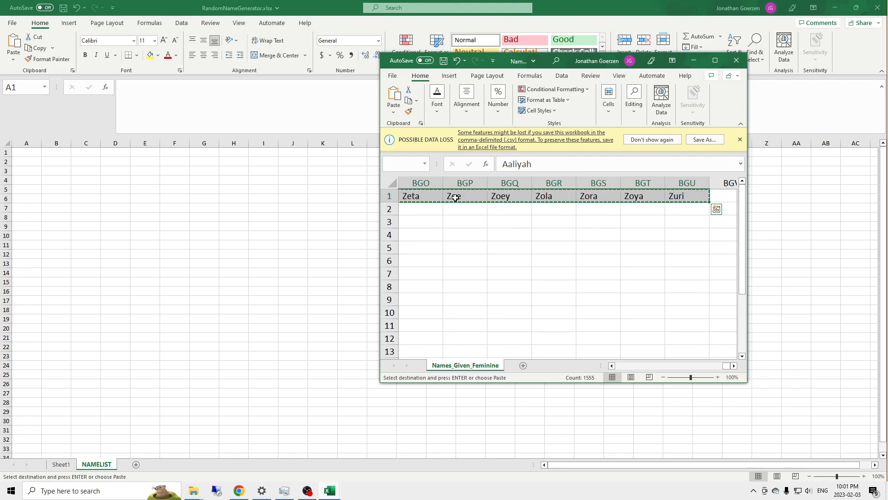
Step: Enter the headers Feminime, Masculine and Surname in A1:C1 of NAMELIST and autofit columns A and B
{"action": "left_click", "coordinate": [37, 155]}
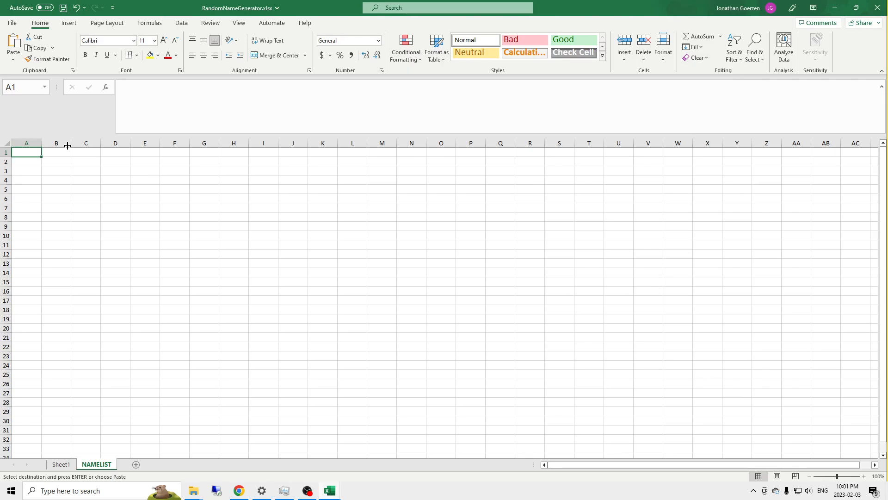
{"action": "type", "text": "F"}
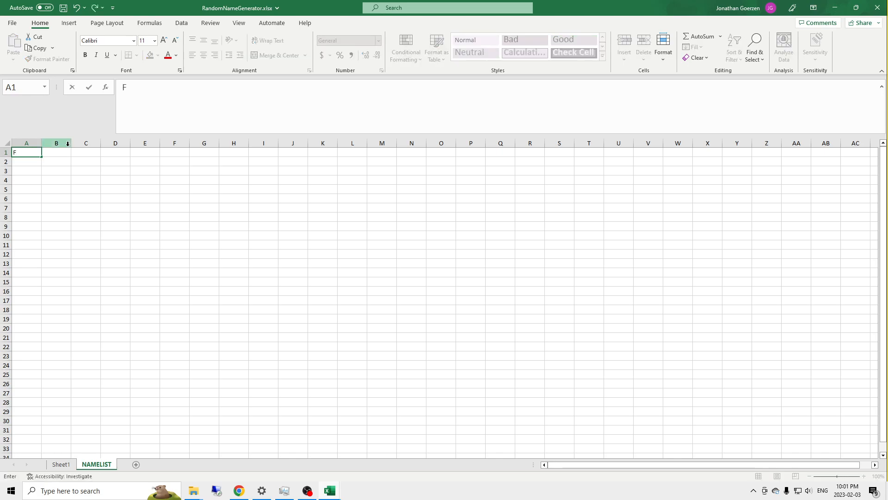
{"action": "type", "text": "eminime"}
{"action": "key", "text": "Tab"}
{"action": "type", "text": "Masculine"}
{"action": "key", "text": "Tab"}
{"action": "type", "text": "Surname"}
{"action": "key", "text": "Return"}
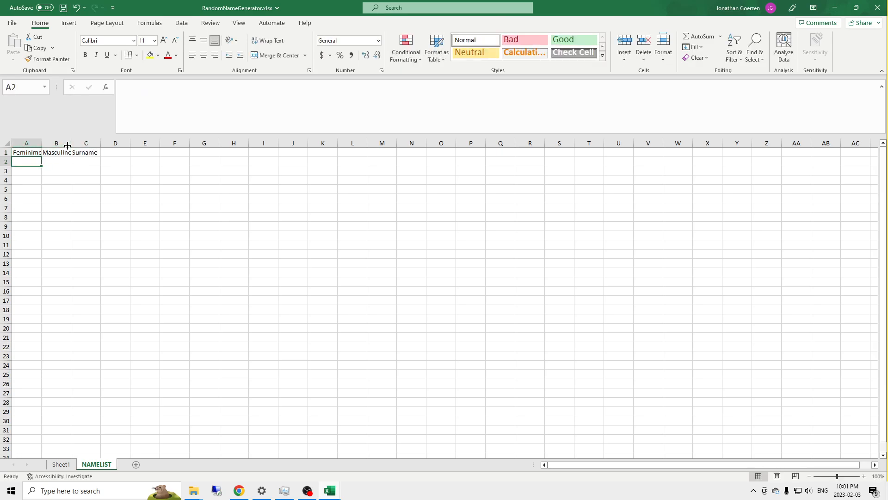
{"action": "double_click", "coordinate": [42, 143]}
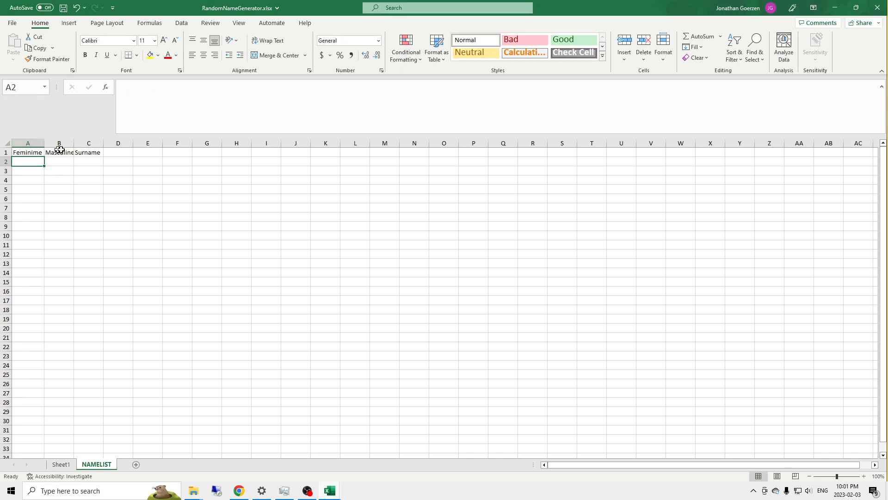
{"action": "double_click", "coordinate": [74, 143]}
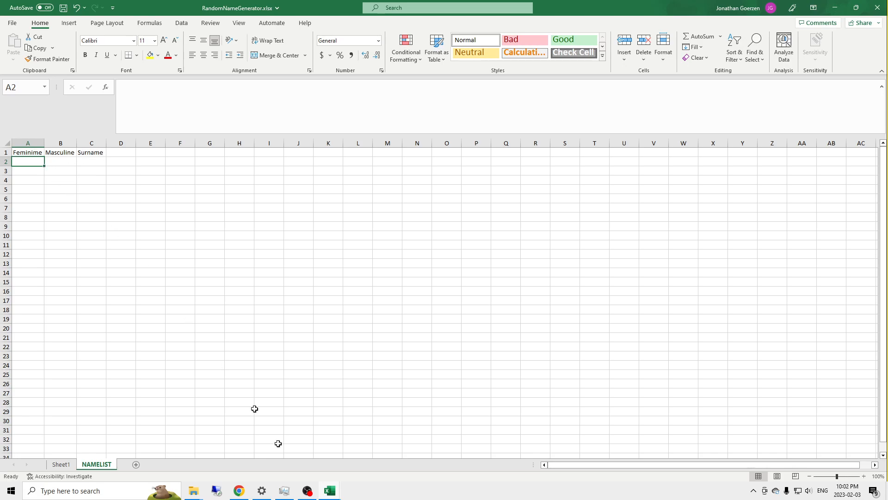
Step: Bring the Names_Surnames.csv window into view, and copy the selected row of names from Names_Given_Feminine again
{"action": "left_click", "coordinate": [333, 492]}
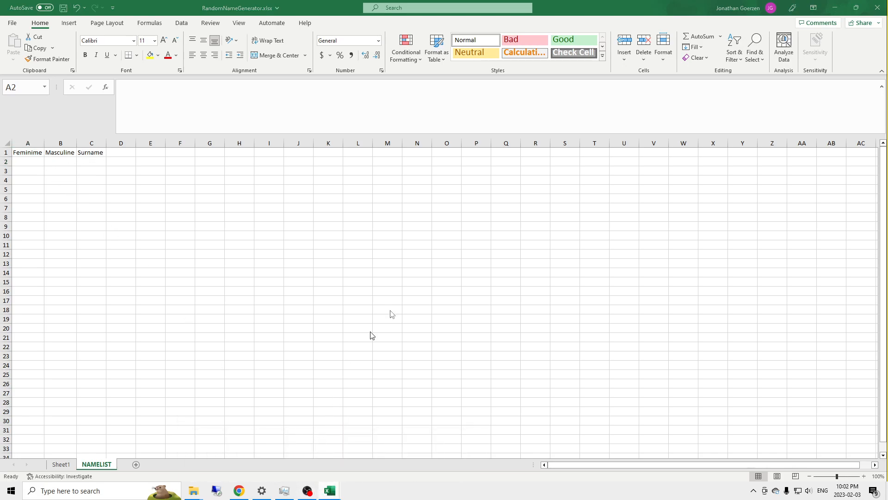
{"action": "left_click_drag", "start_coordinate": [635, 115], "coordinate": [523, 50]}
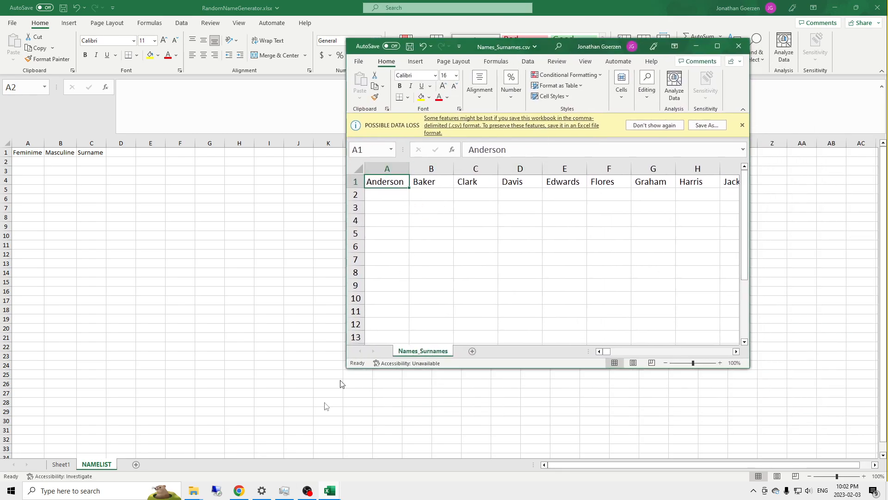
{"action": "left_click", "coordinate": [334, 490]}
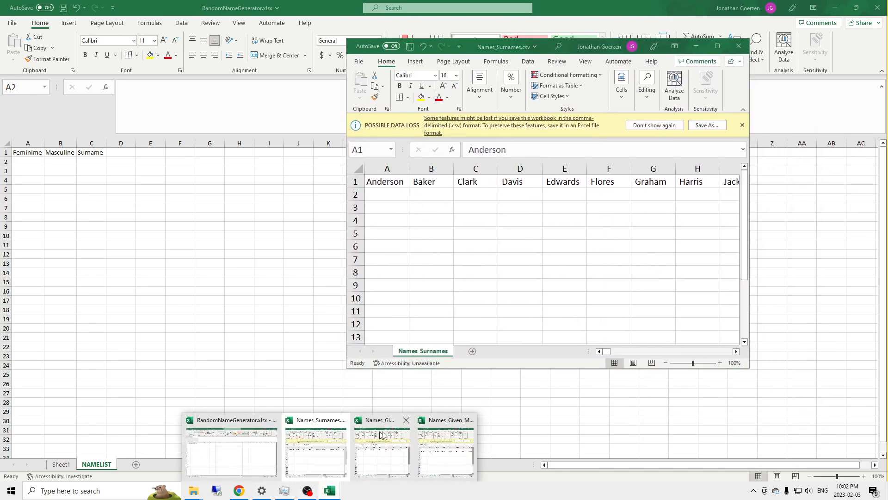
{"action": "mouse_move", "coordinate": [431, 435]}
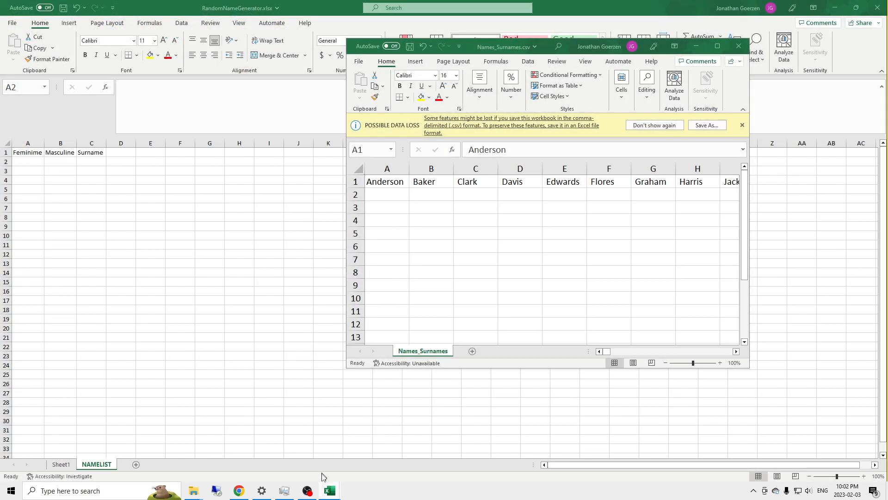
{"action": "left_click", "coordinate": [330, 490]}
{"action": "left_click", "coordinate": [402, 435]}
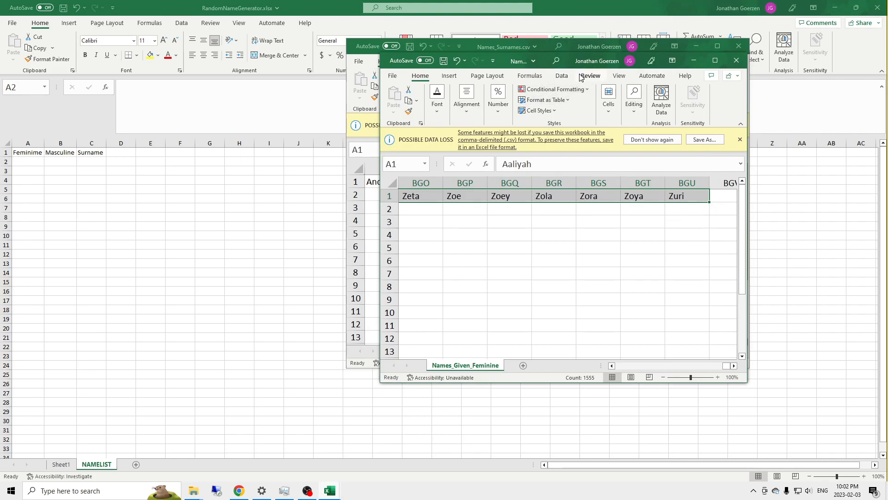
{"action": "key", "text": "ctrl+c"}
Step: Paste the feminine names into NAMELIST from A2, transposed to run down column A
{"action": "left_click", "coordinate": [31, 162]}
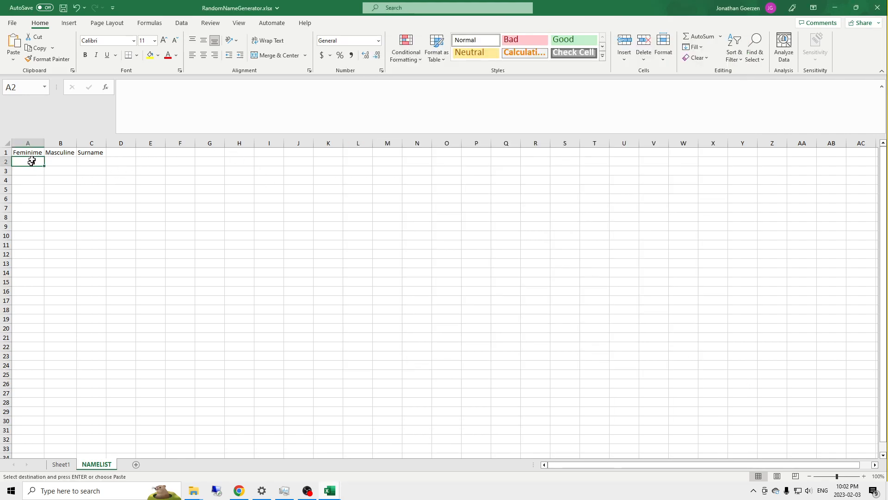
{"action": "key", "text": "ctrl+v"}
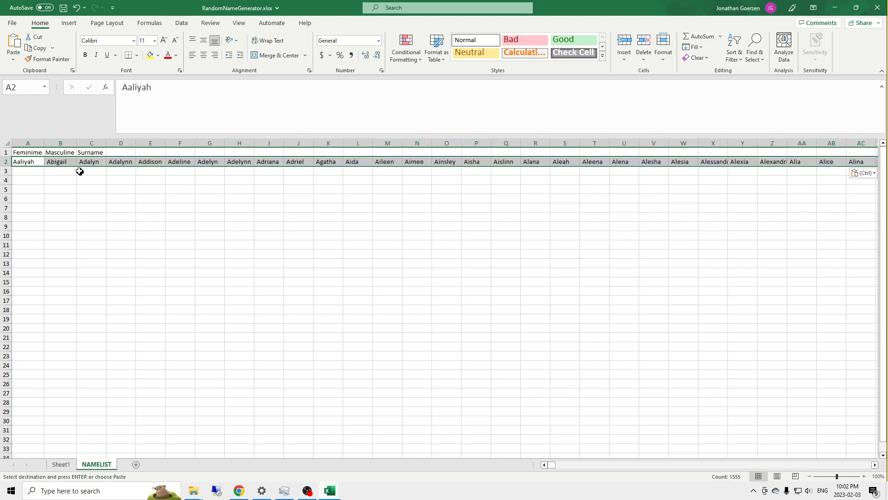
{"action": "left_click", "coordinate": [863, 173]}
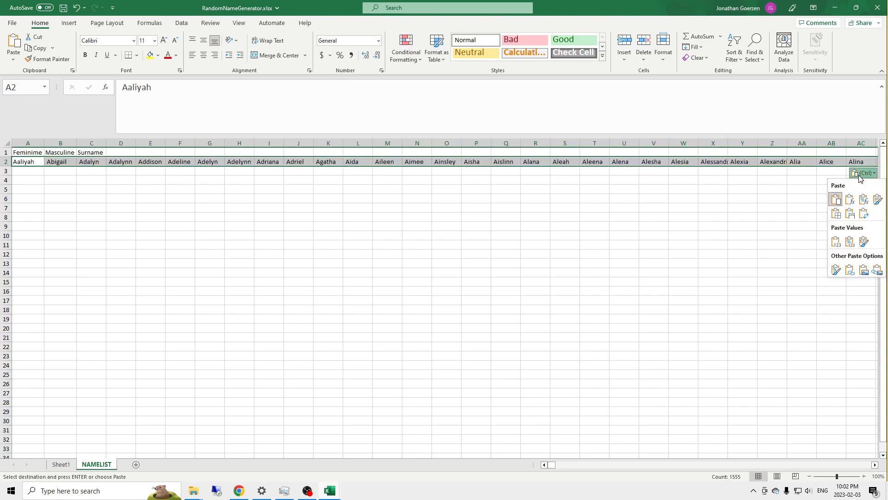
{"action": "left_click", "coordinate": [864, 213]}
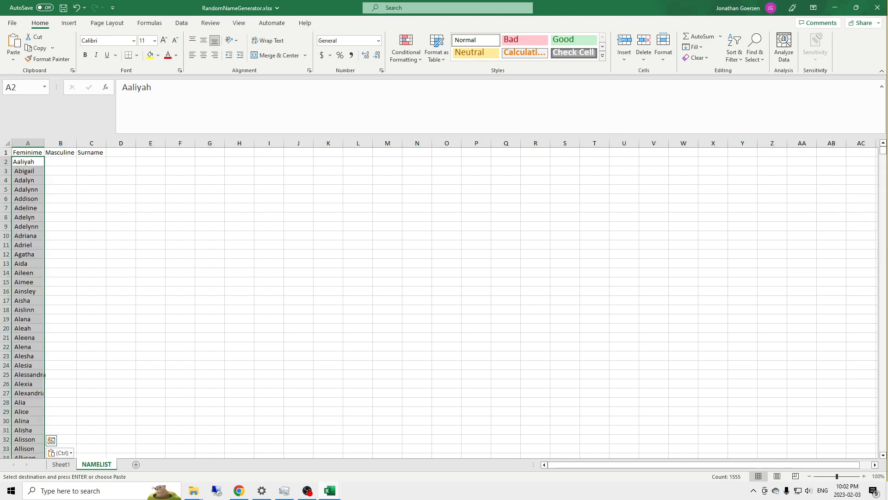
Step: Bring the Names_Given_Masculine window over the workbook and copy all the names in its row 2
{"action": "left_click_drag", "start_coordinate": [887, 107], "coordinate": [424, 48]}
{"action": "left_click", "coordinate": [415, 204]}
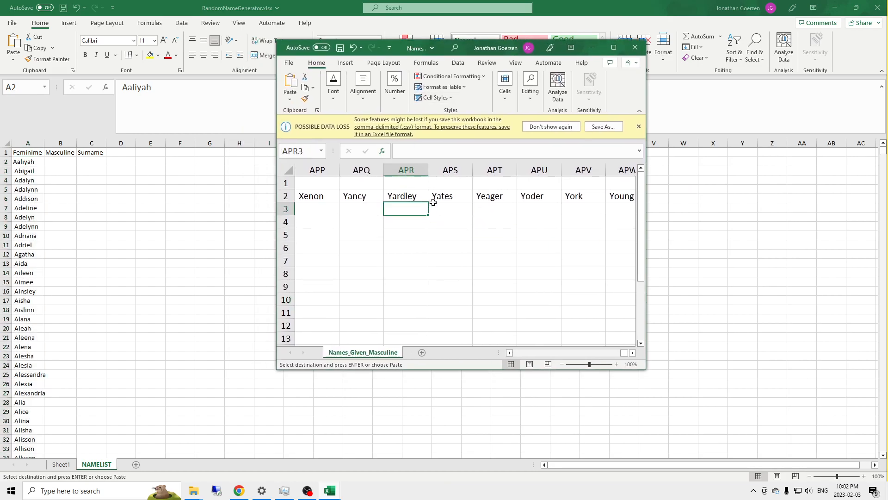
{"action": "key", "text": "Up"}
{"action": "key", "text": "ctrl+Left"}
{"action": "key", "text": "ctrl+shift+Right"}
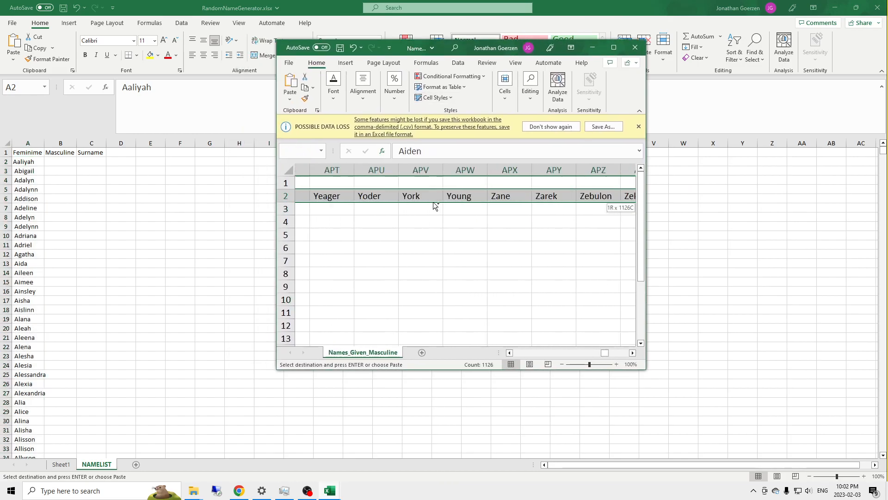
{"action": "key", "text": "ctrl+c"}
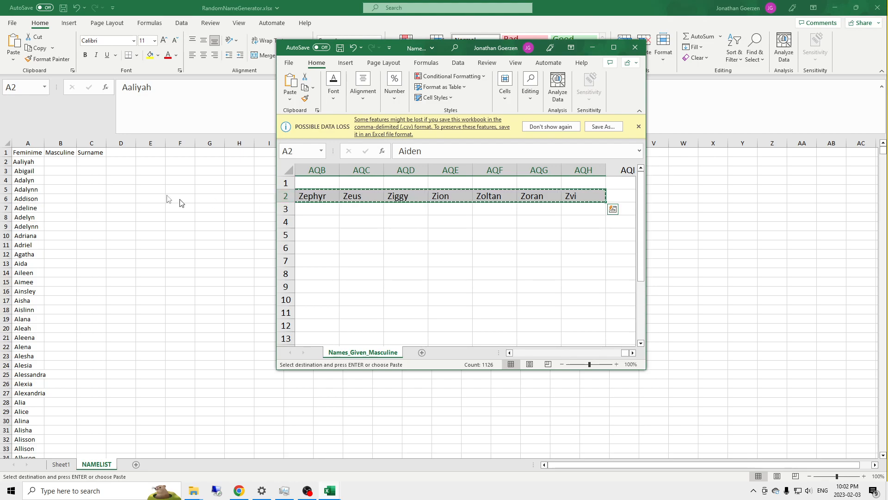
Step: Paste the copied masculine names into NAMELIST from B2, transposed to run down column B
{"action": "left_click", "coordinate": [128, 165]}
{"action": "left_click", "coordinate": [60, 163]}
{"action": "key", "text": "ctrl+v"}
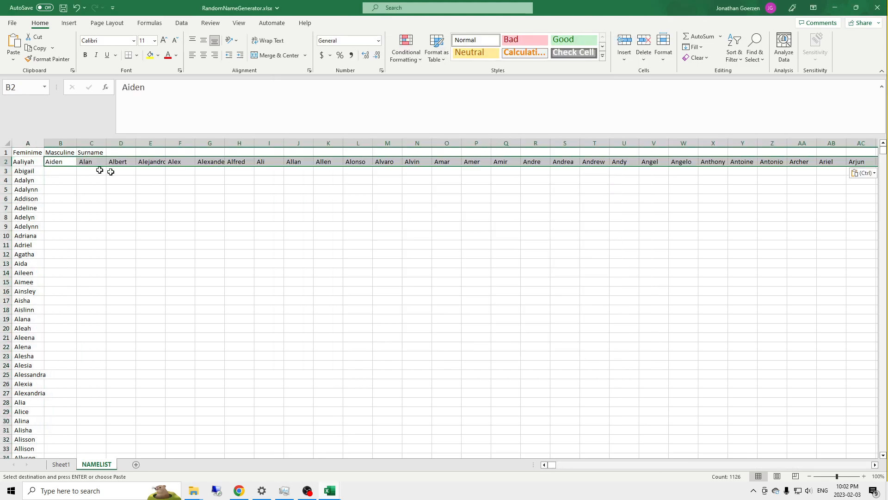
{"action": "left_click", "coordinate": [864, 213]}
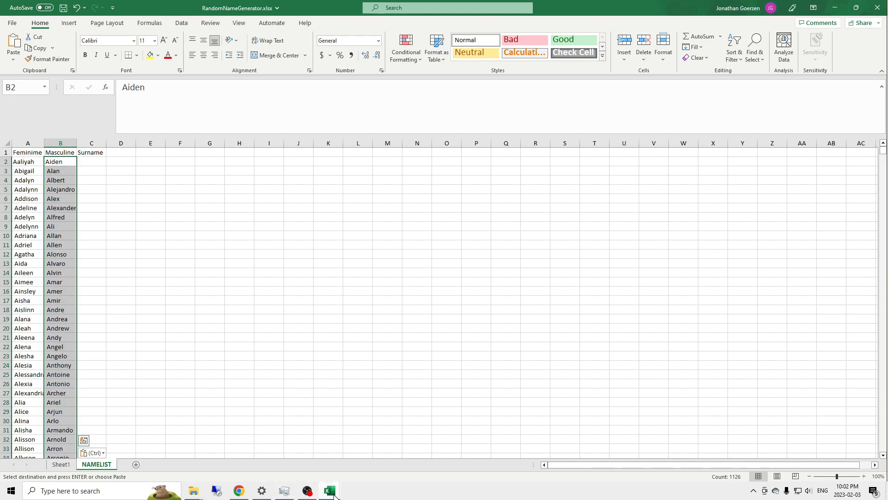
Step: Bring the Names_Surnames.csv window into view and copy all the surnames in its row 1
{"action": "mouse_move", "coordinate": [336, 494]}
{"action": "left_click", "coordinate": [337, 440]}
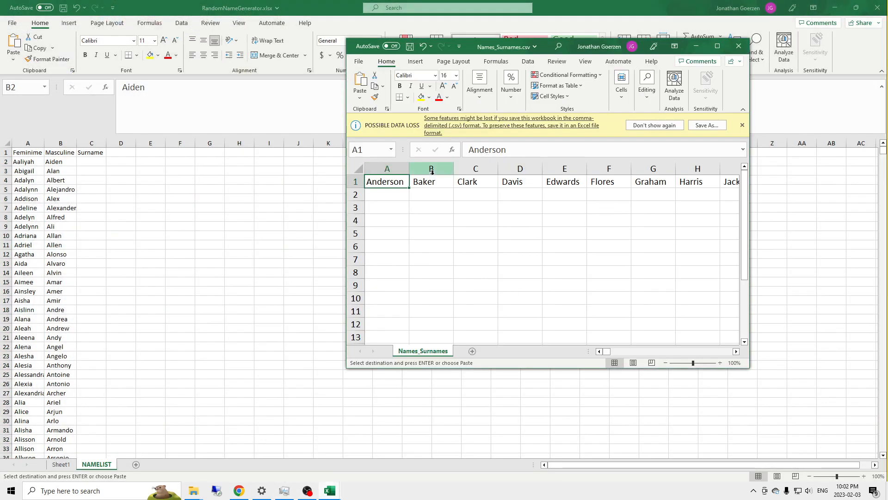
{"action": "key", "text": "ctrl+shift+Right"}
{"action": "key", "text": "ctrl+c"}
Step: Paste the surnames into NAMELIST from C2, transposed to run down column C
{"action": "left_click", "coordinate": [87, 168]}
{"action": "left_click", "coordinate": [87, 169]}
{"action": "left_click", "coordinate": [103, 162]}
{"action": "key", "text": "ctrl+v"}
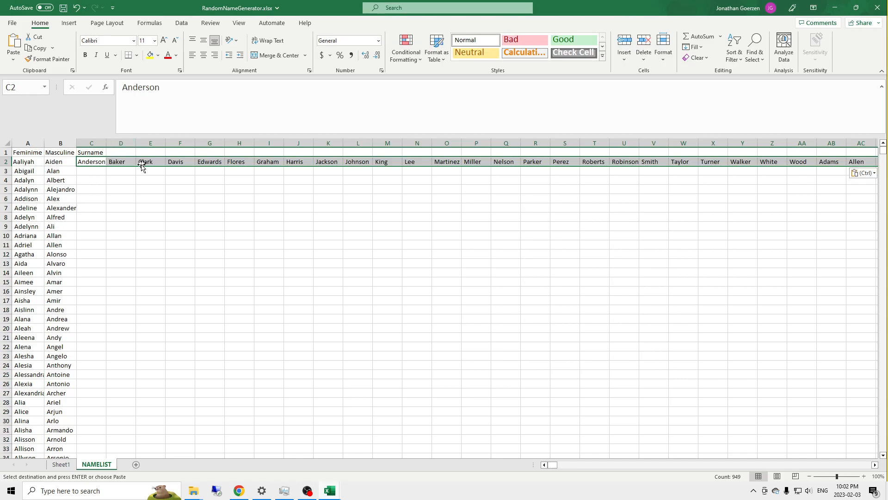
{"action": "left_click", "coordinate": [859, 174]}
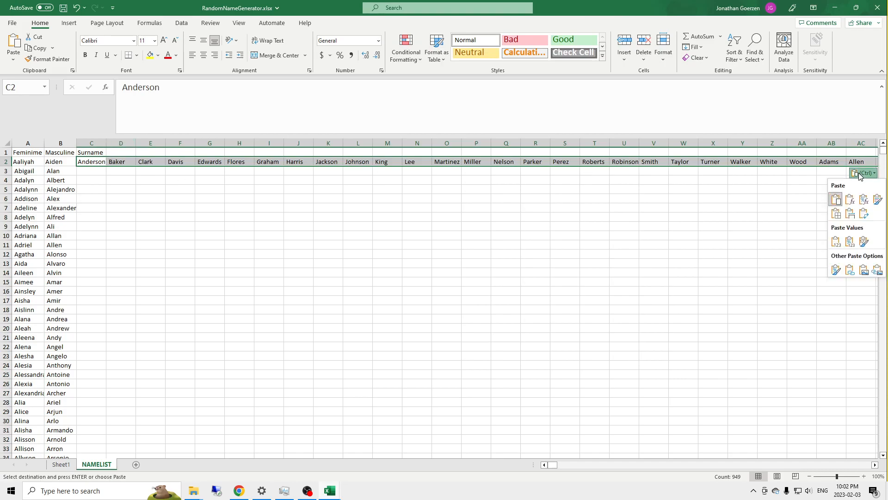
{"action": "left_click", "coordinate": [864, 214]}
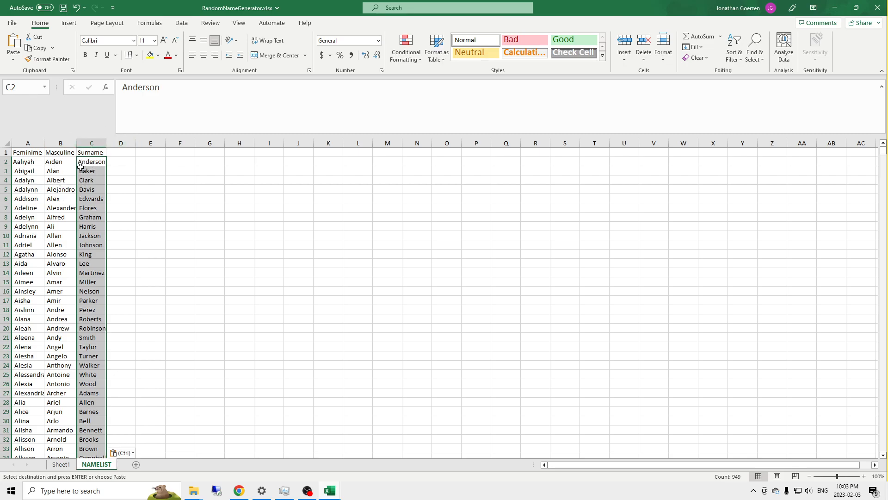
Step: Convert the three name lists, A1:C1556, into a table that uses row 1 as its headers
{"action": "scroll", "coordinate": [81, 207], "scroll_direction": "down", "scroll_amount": 12}
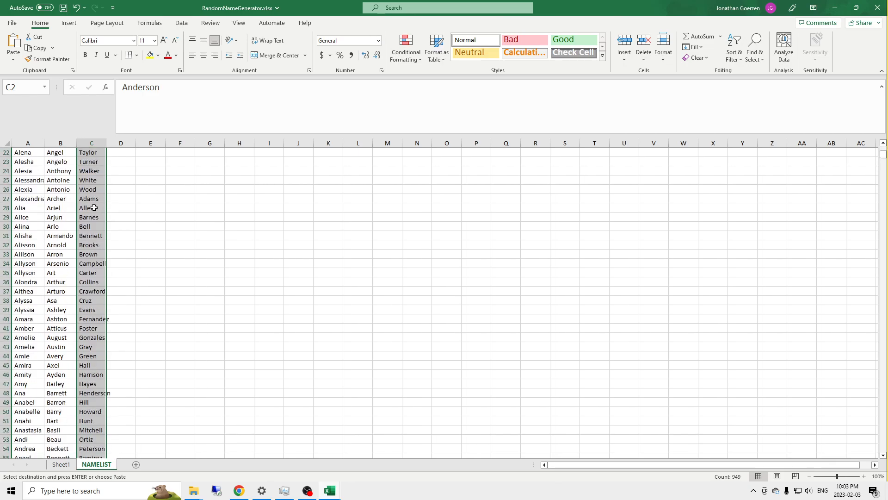
{"action": "scroll", "coordinate": [80, 208], "scroll_direction": "up", "scroll_amount": 12}
{"action": "left_click", "coordinate": [81, 161]}
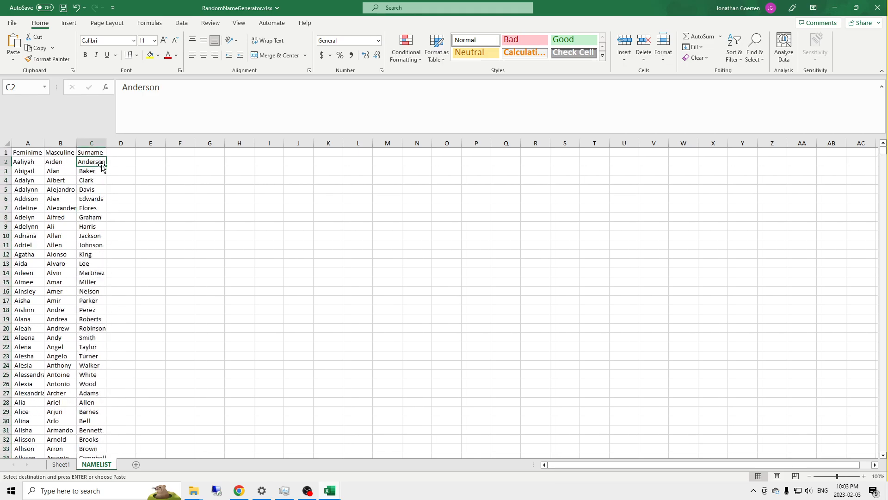
{"action": "left_click_drag", "start_coordinate": [21, 153], "coordinate": [86, 154]}
{"action": "key", "text": "ctrl+v"}
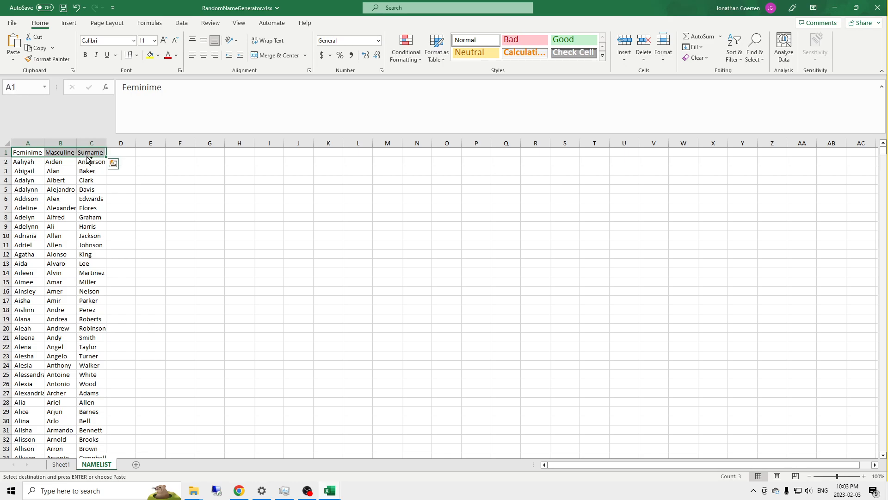
{"action": "key", "text": "ctrl+shift+Down"}
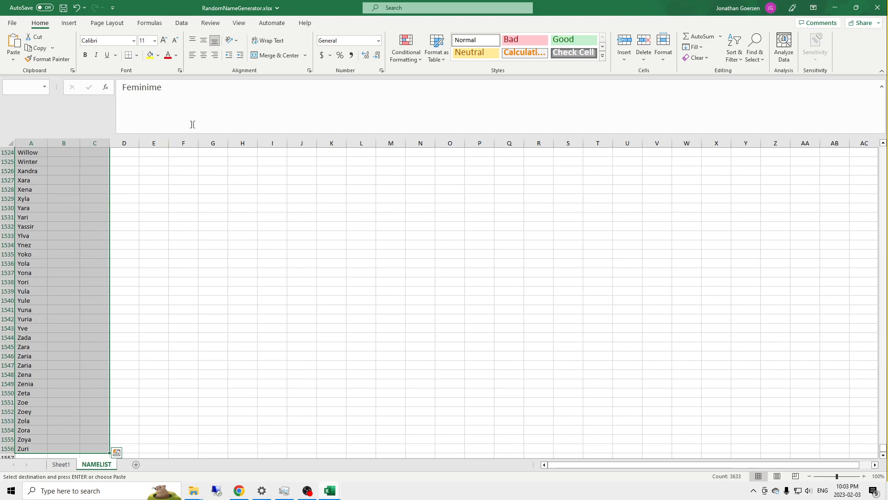
{"action": "left_click", "coordinate": [68, 23]}
{"action": "left_click", "coordinate": [81, 45]}
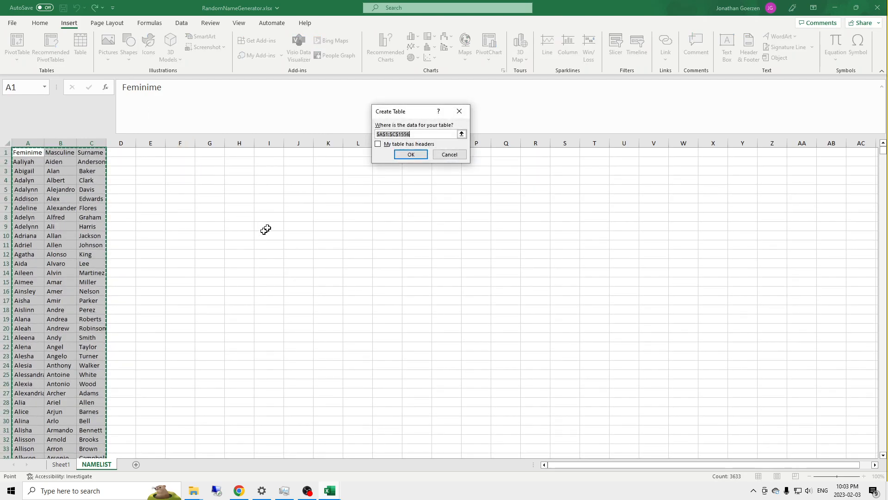
{"action": "left_click", "coordinate": [378, 144]}
{"action": "left_click", "coordinate": [411, 154]}
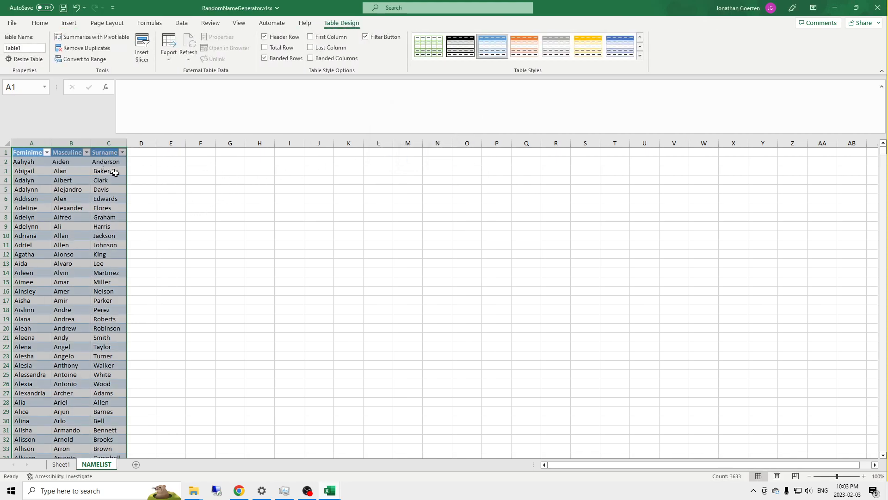
Step: Rename the names table as TABLE_OF_NAMES through the Name Manager
{"action": "left_click", "coordinate": [65, 199]}
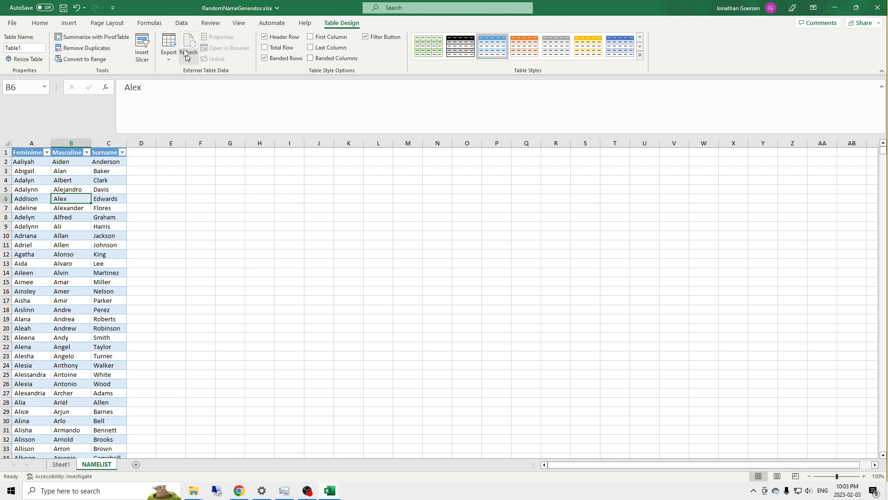
{"action": "left_click", "coordinate": [150, 23]}
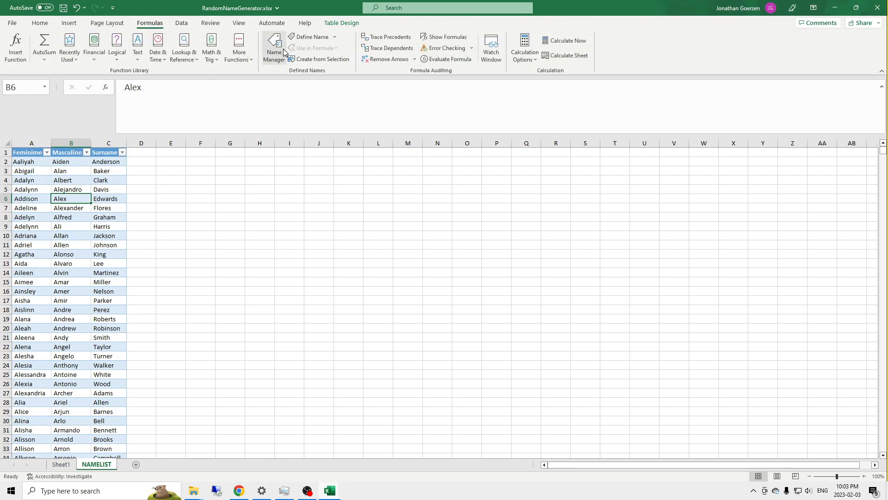
{"action": "left_click", "coordinate": [284, 50]}
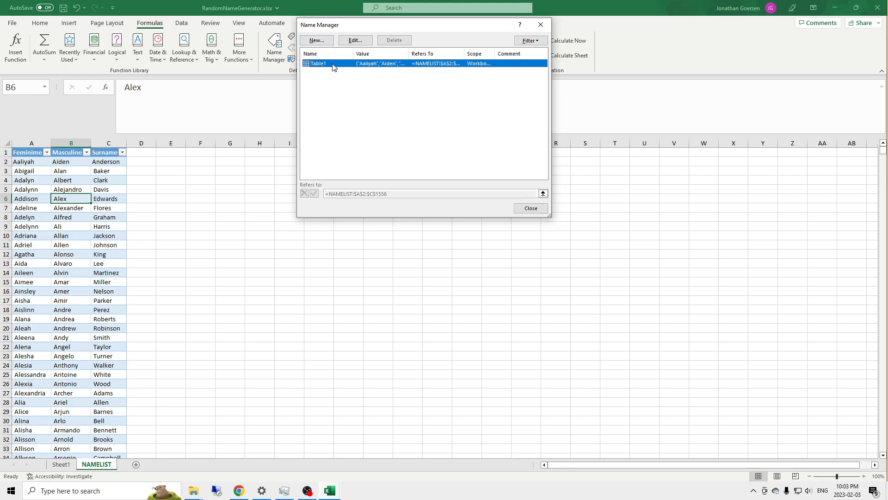
{"action": "left_click", "coordinate": [355, 40]}
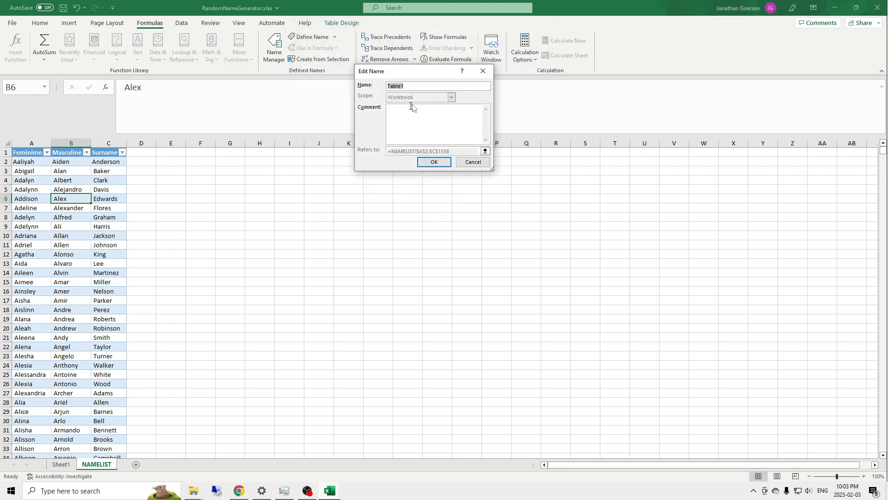
{"action": "type", "text": "TABLE_OF_NAMES"}
{"action": "key", "text": "Return"}
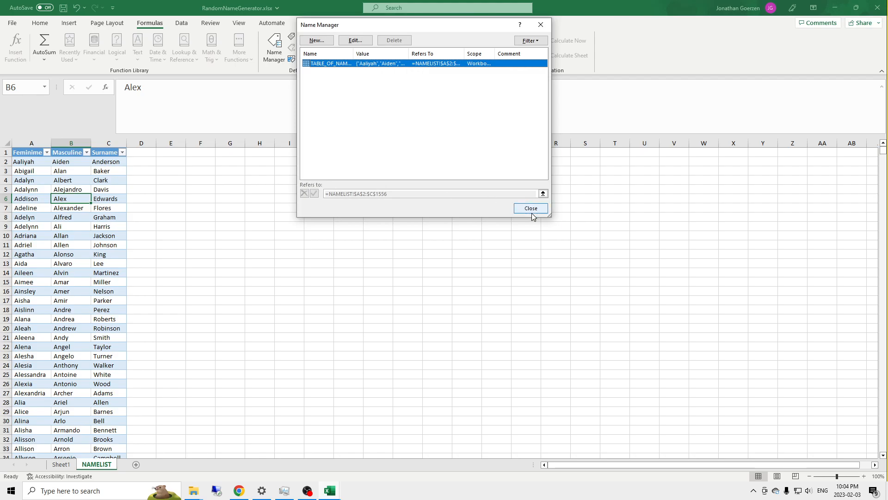
{"action": "left_click", "coordinate": [532, 213]}
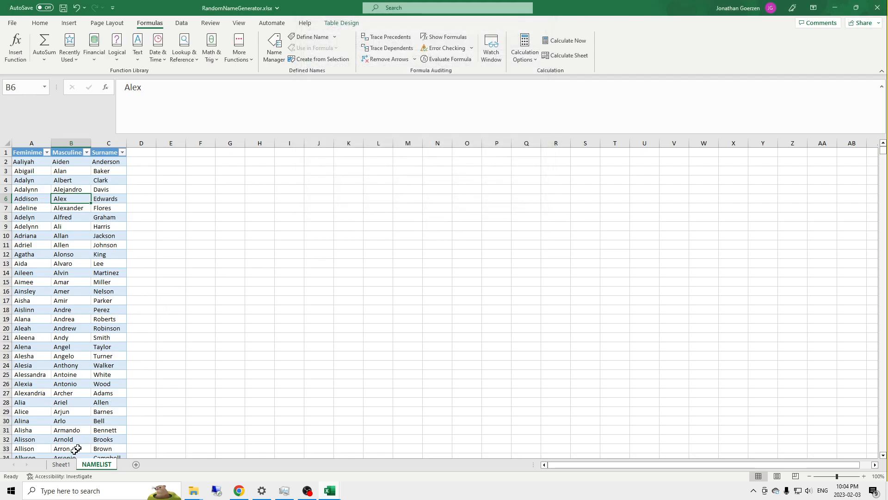
Step: Rename Sheet1 as Generator
{"action": "left_click", "coordinate": [62, 465]}
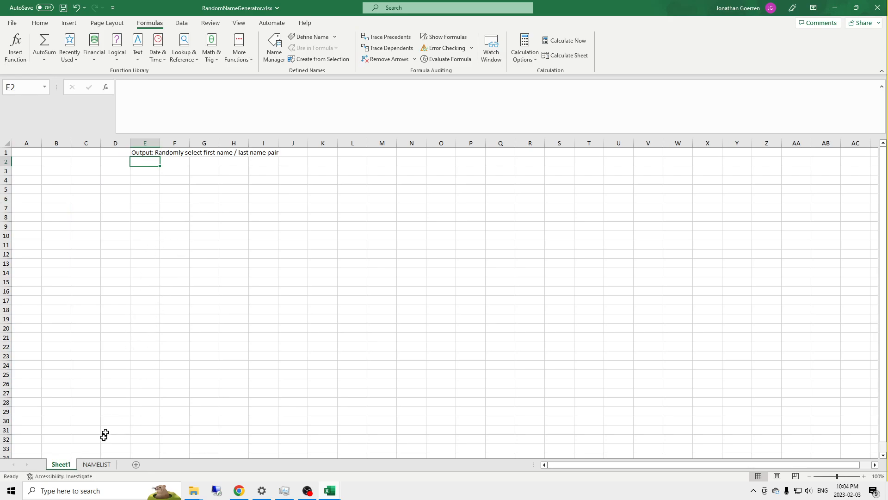
{"action": "double_click", "coordinate": [61, 464]}
{"action": "type", "text": "Generator"}
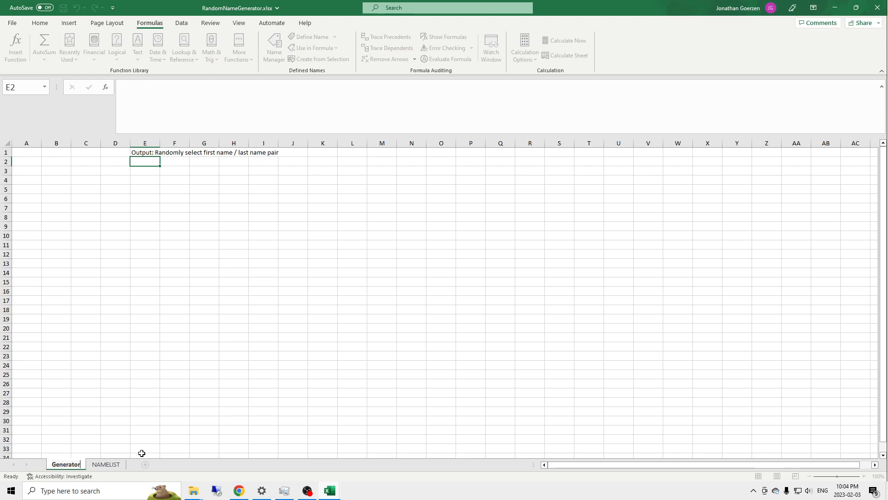
{"action": "key", "text": "Return"}
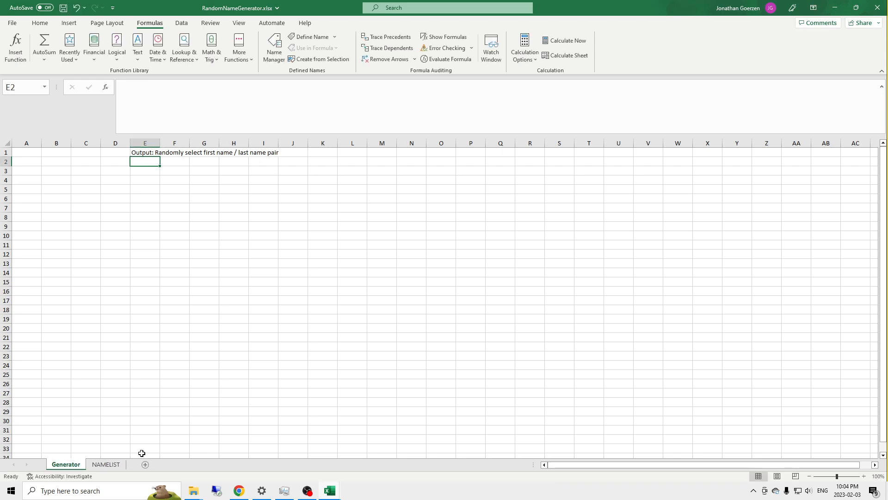
Step: Enter the header Surname in E3 of the Generator sheet
{"action": "left_click", "coordinate": [144, 181]}
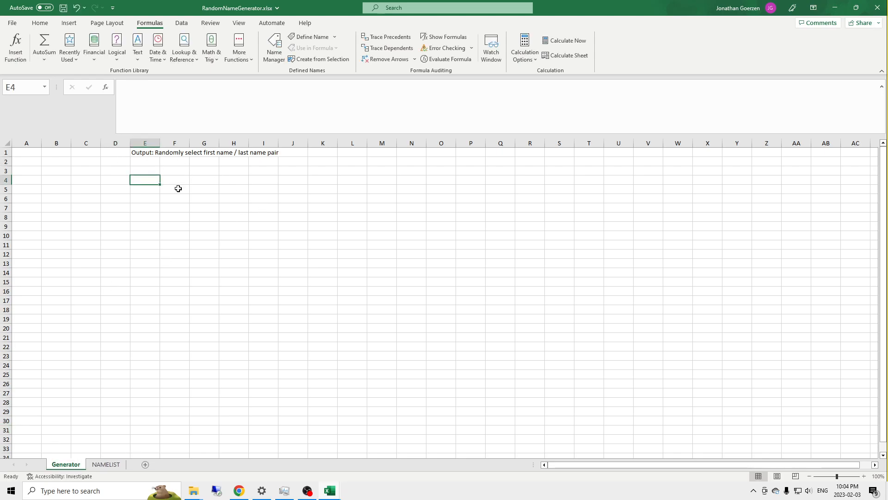
{"action": "left_click", "coordinate": [146, 171]}
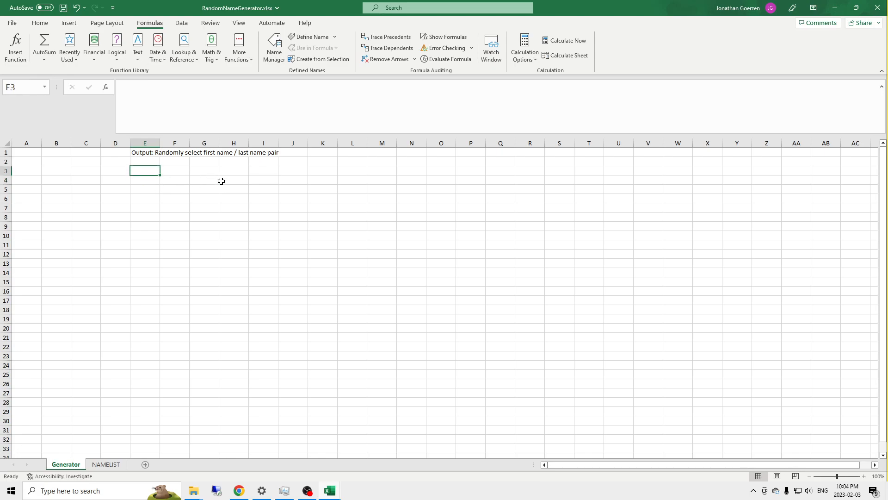
{"action": "type", "text": "Fir"}
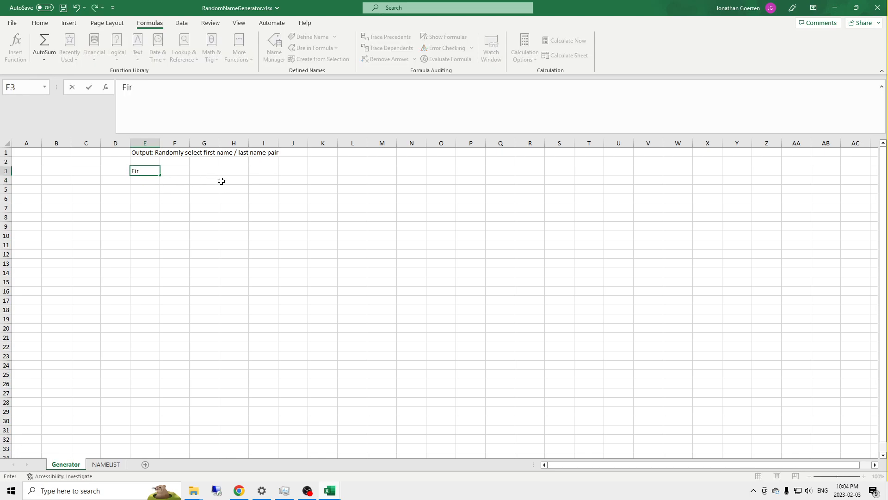
{"action": "key", "text": "BackSpace"}
{"action": "key", "text": "BackSpace"}
{"action": "key", "text": "BackSpace"}
{"action": "type", "text": "Surnam"}
{"action": "key", "text": "Return"}
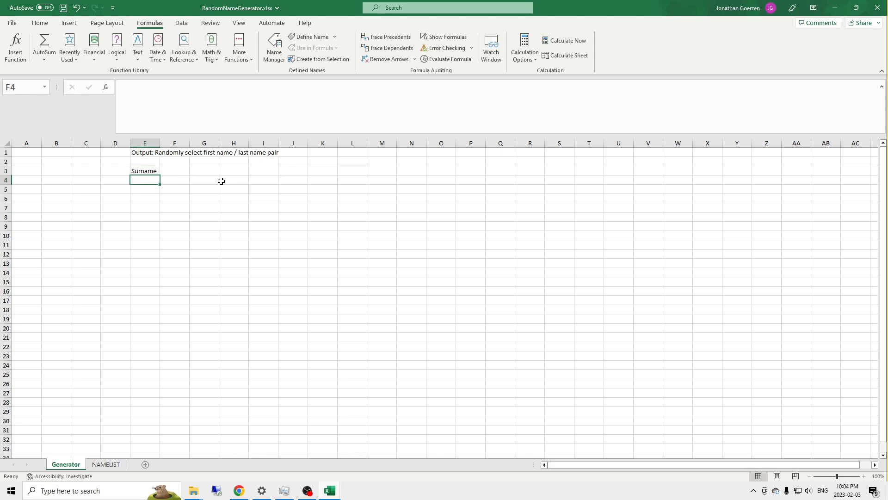
Step: Start an INDEX formula in E4 with TABLE_OF_NAMES[Surname] as its array
{"action": "type", "text": "="}
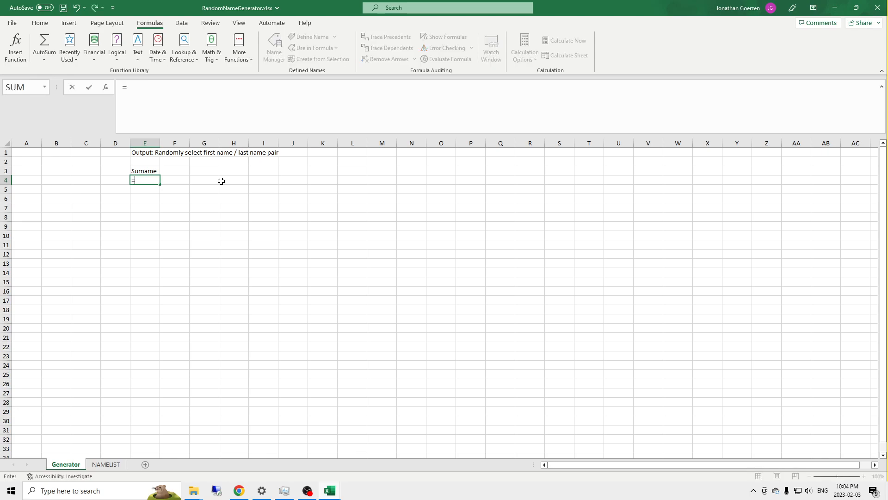
{"action": "type", "text": "INDE"}
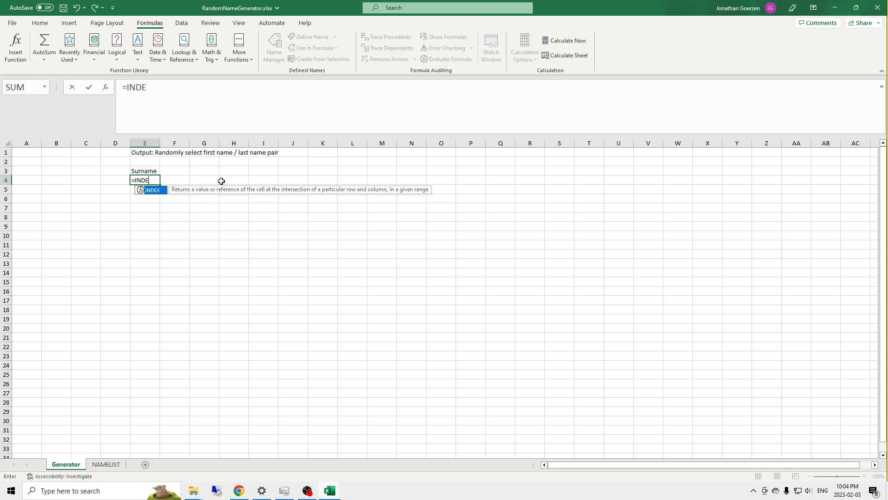
{"action": "key", "text": "Tab"}
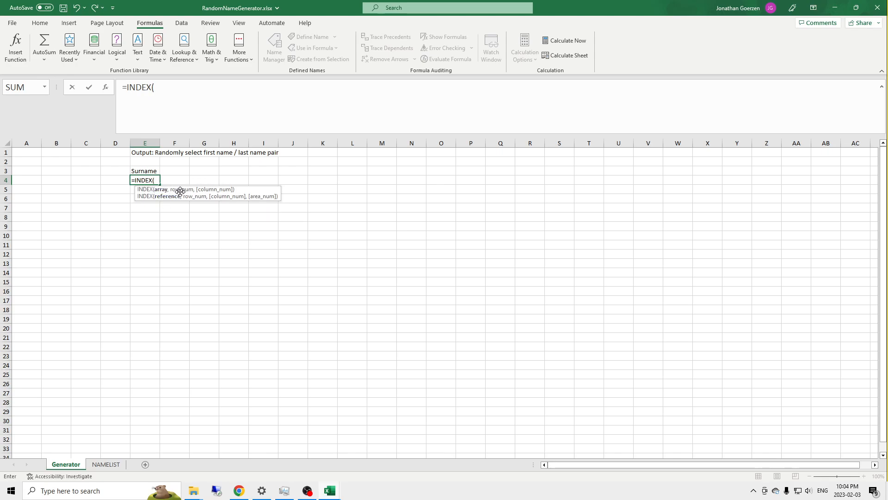
{"action": "left_click", "coordinate": [156, 87]}
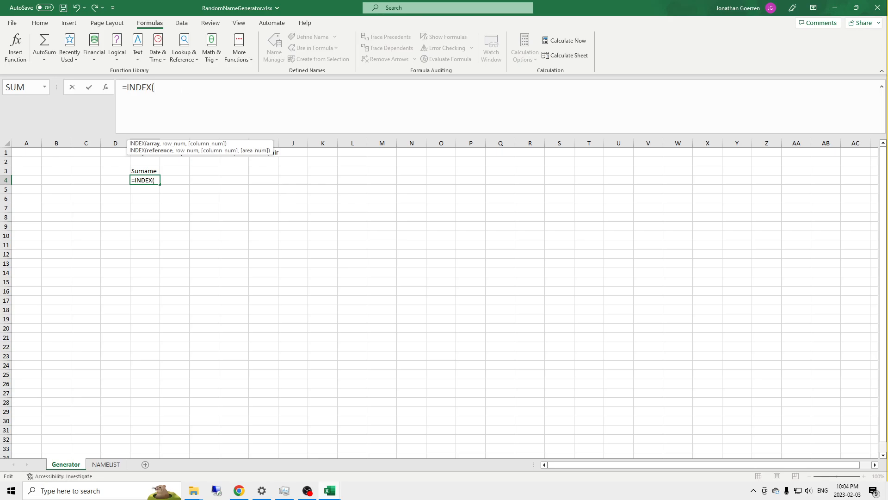
{"action": "type", "text": "Ta"}
{"action": "key", "text": "Tab"}
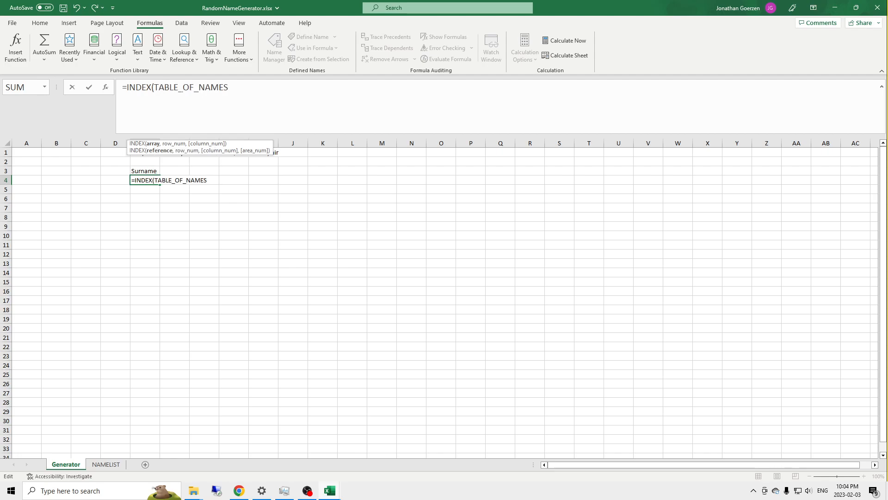
{"action": "type", "text": "["}
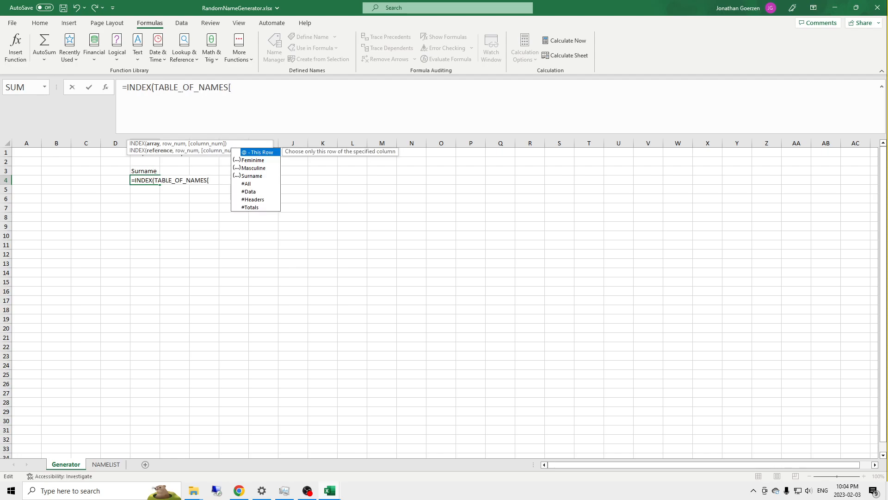
{"action": "key", "text": "Down"}
{"action": "key", "text": "Down"}
{"action": "key", "text": "Down"}
{"action": "key", "text": "Tab"}
{"action": "type", "text": "]"}
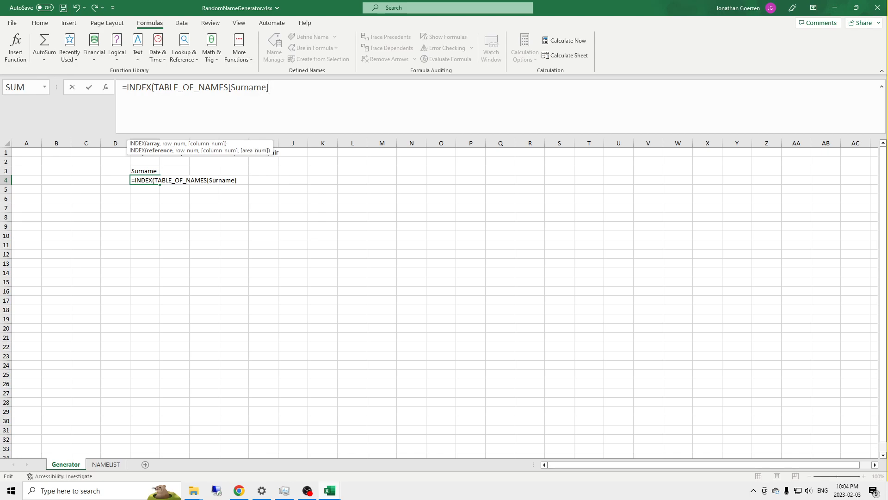
{"action": "type", "text": ","}
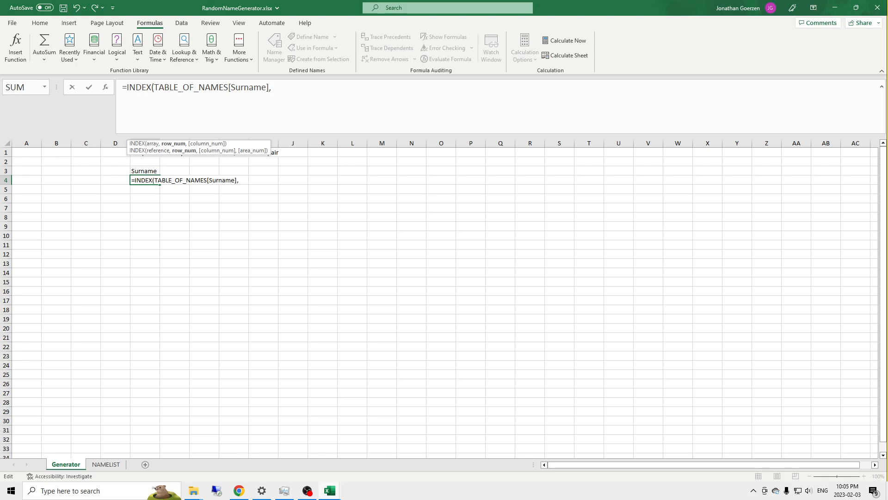
Step: Add RANDBETWEEN with a bottom value of 1 as the row number of the INDEX formula in E4
{"action": "type", "text": "Rand"}
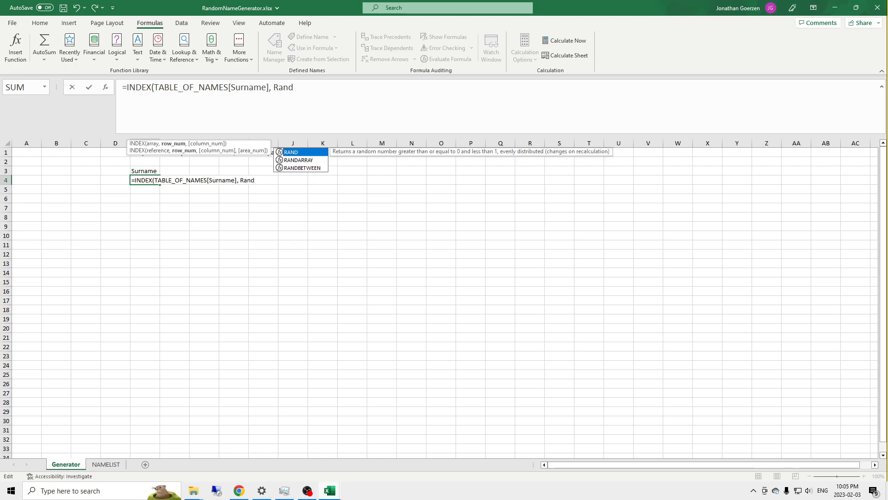
{"action": "key", "text": "Down"}
{"action": "key", "text": "Down"}
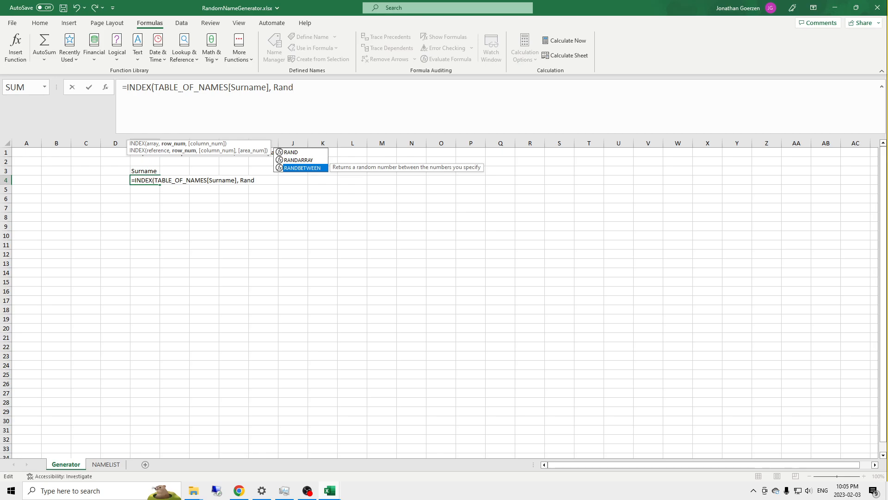
{"action": "key", "text": "Tab"}
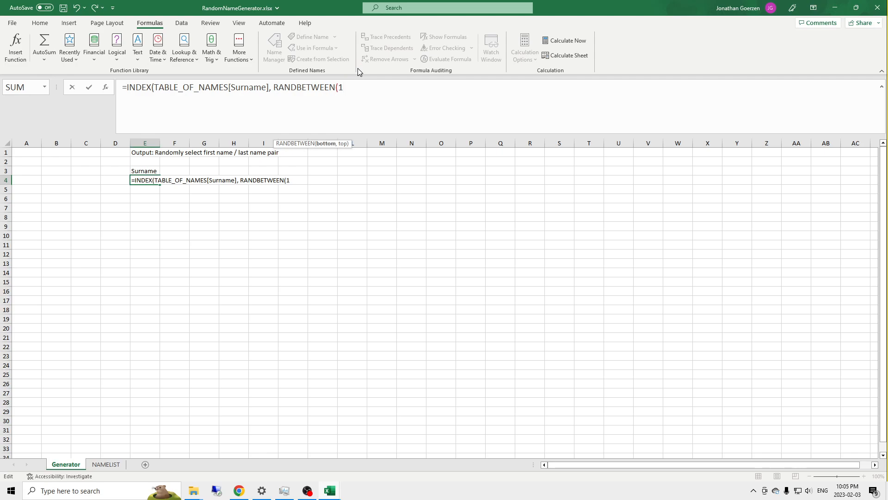
Step: Begin the top value of RANDBETWEEN in E4 with a COUNTA function
{"action": "type", "text": ","}
{"action": "type", "text": "CAN"}
{"action": "key", "text": "BackSpace"}
{"action": "key", "text": "BackSpace"}
{"action": "type", "text": "oun"}
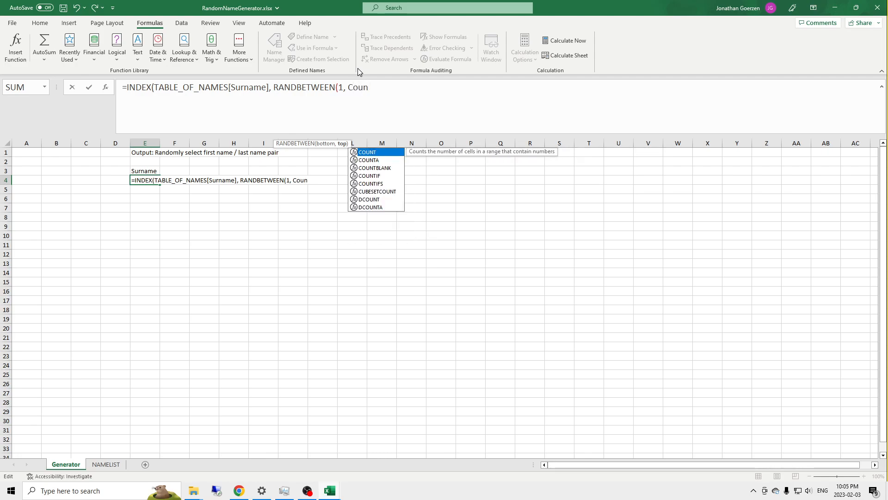
{"action": "key", "text": "Down"}
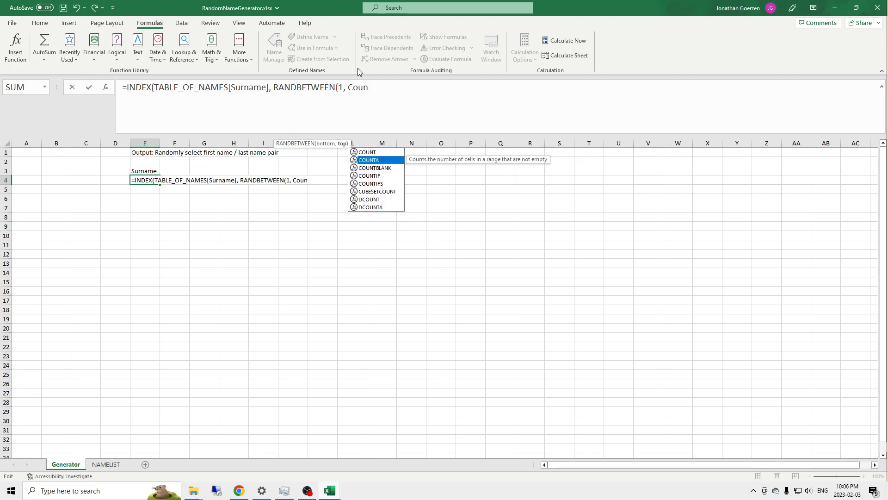
{"action": "key", "text": "Tab"}
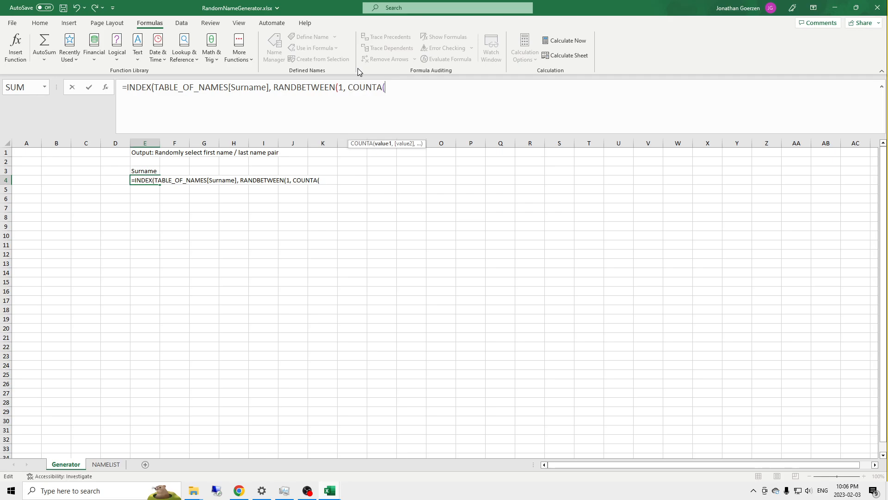
Step: Give COUNTA the range TABLE_OF_NAMES[Surname] and close both the COUNTA and RANDBETWEEN functions
{"action": "type", "text": "Table"}
{"action": "key", "text": "Tab"}
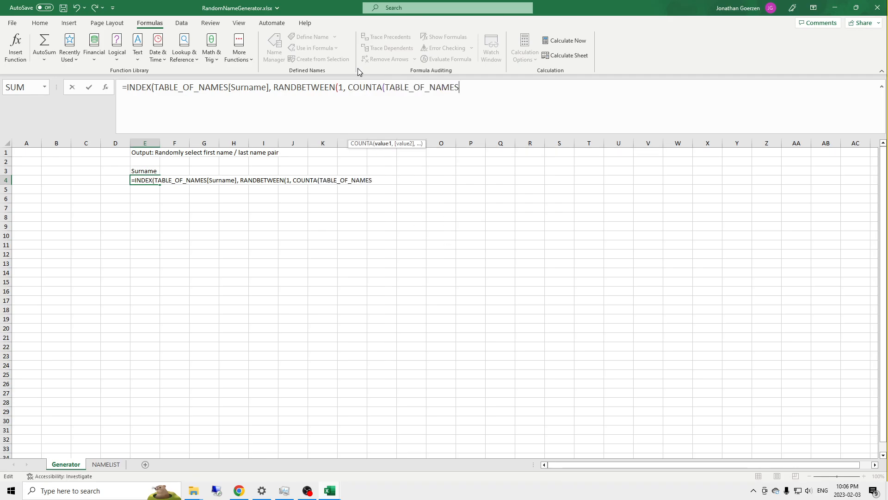
{"action": "type", "text": "[Sur"}
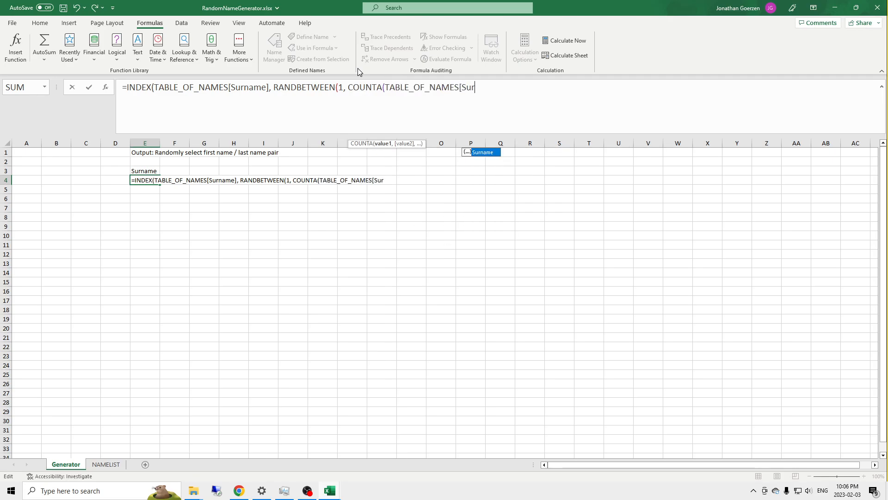
{"action": "key", "text": "Tab"}
{"action": "type", "text": "]))"}
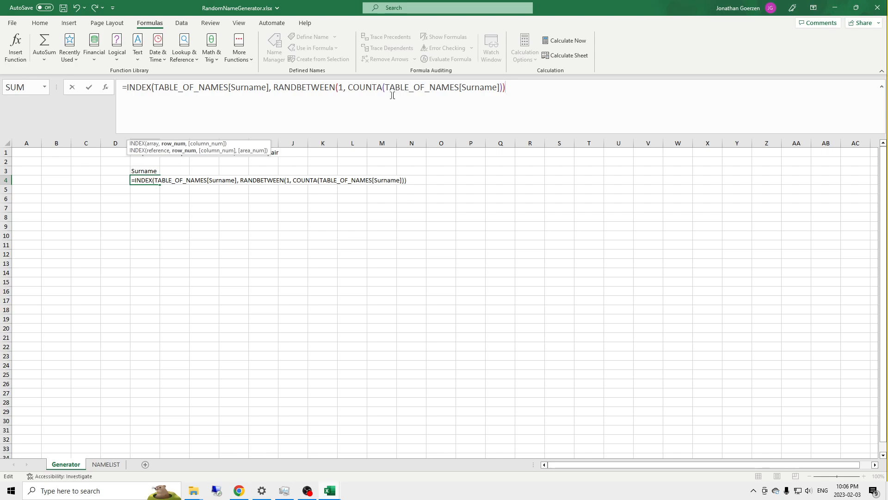
Step: Review the COUNTA part, then close the INDEX function and commit the surname formula in E4
{"action": "left_click_drag", "start_coordinate": [348, 88], "coordinate": [384, 88]}
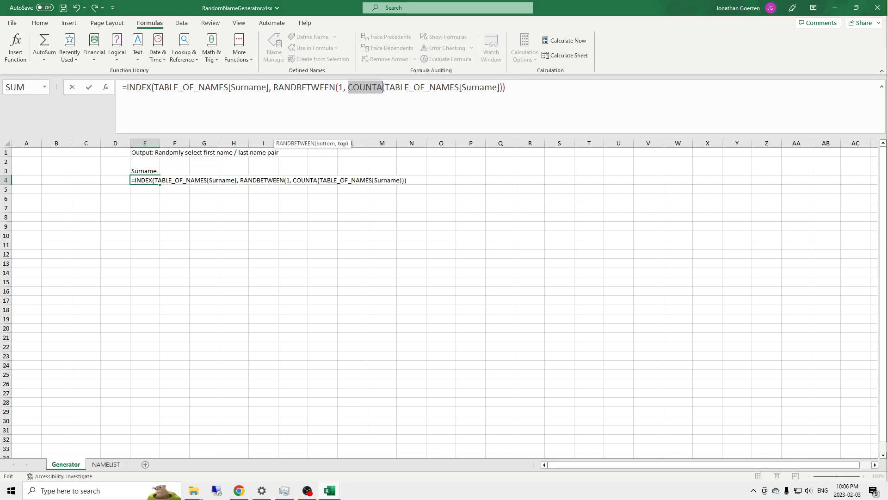
{"action": "left_click_drag", "start_coordinate": [385, 88], "coordinate": [498, 87]}
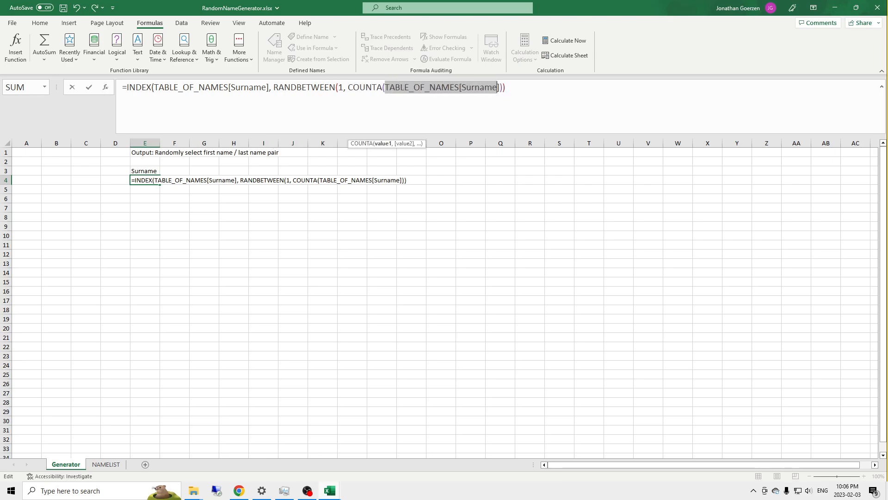
{"action": "left_click", "coordinate": [498, 88]}
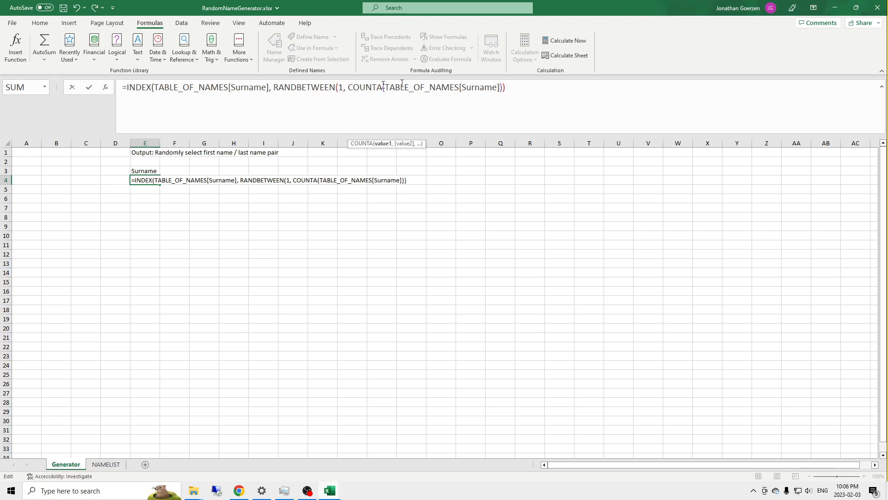
{"action": "left_click", "coordinate": [503, 88]}
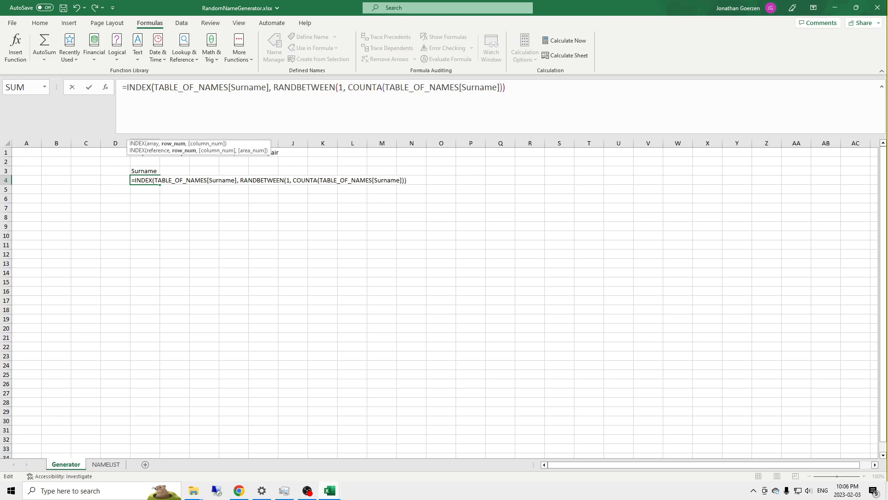
{"action": "type", "text": ")"}
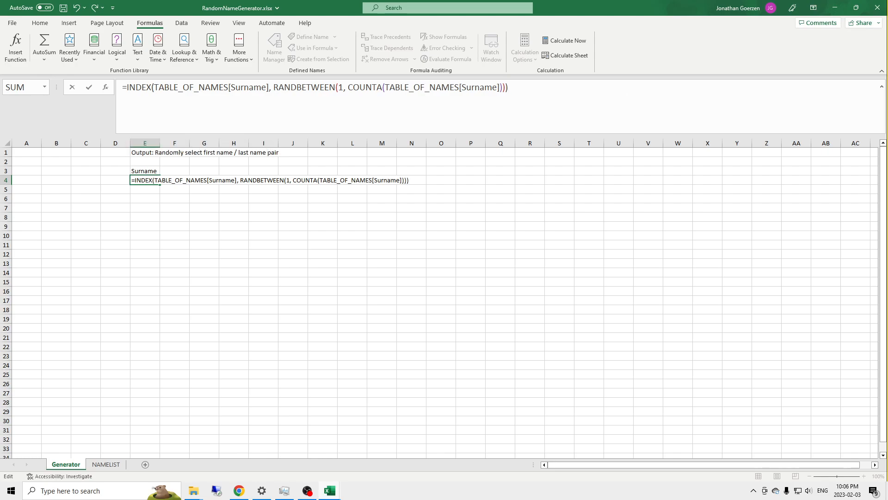
{"action": "key", "text": "Return"}
Step: Recalculate the workbook several times to test the random surname formula in E4
{"action": "left_click", "coordinate": [145, 180]}
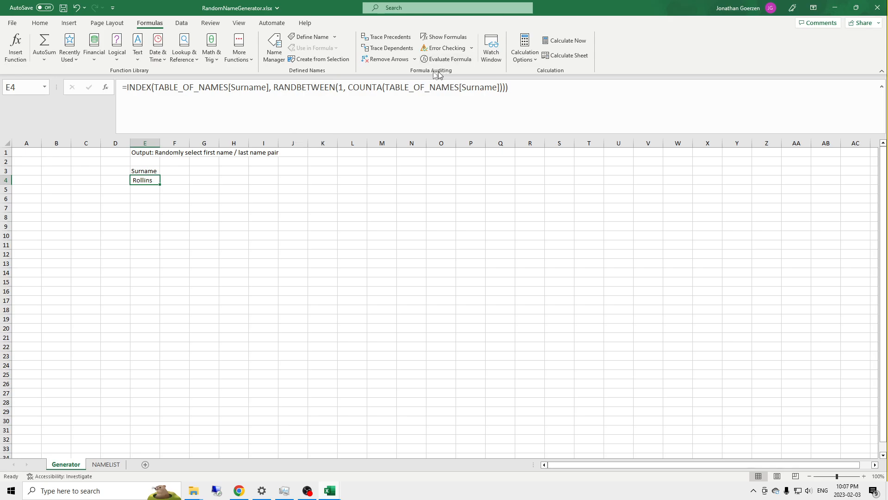
{"action": "left_click", "coordinate": [565, 45]}
{"action": "left_click", "coordinate": [568, 45]}
{"action": "left_click", "coordinate": [569, 45]}
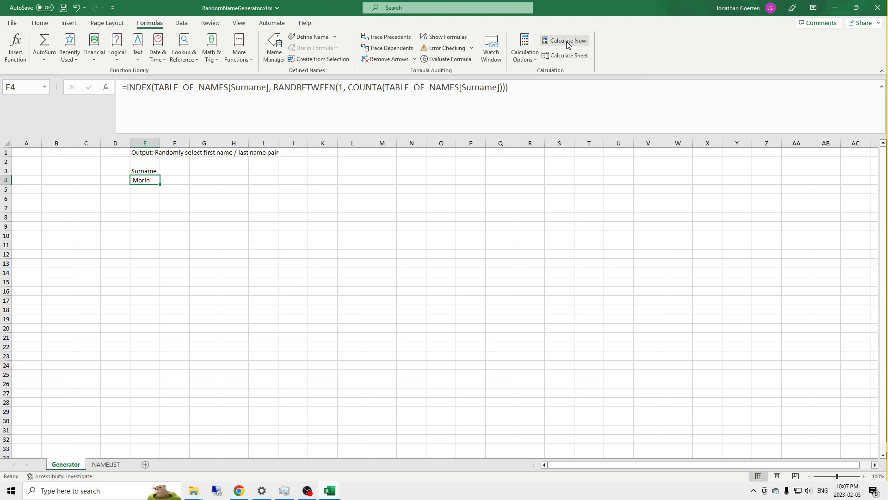
{"action": "left_click", "coordinate": [568, 44]}
{"action": "left_click", "coordinate": [567, 44]}
{"action": "left_click", "coordinate": [567, 44]}
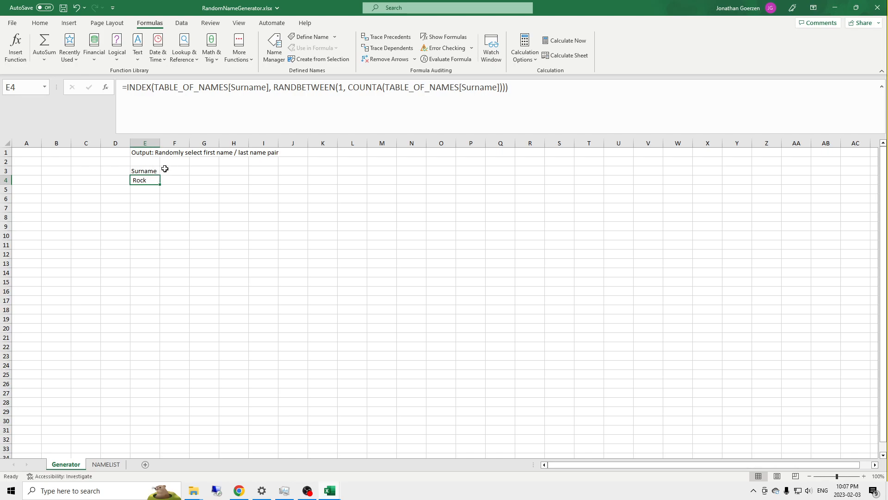
Step: Enter the header Given in F3, beside the Surname header
{"action": "left_click", "coordinate": [179, 172]}
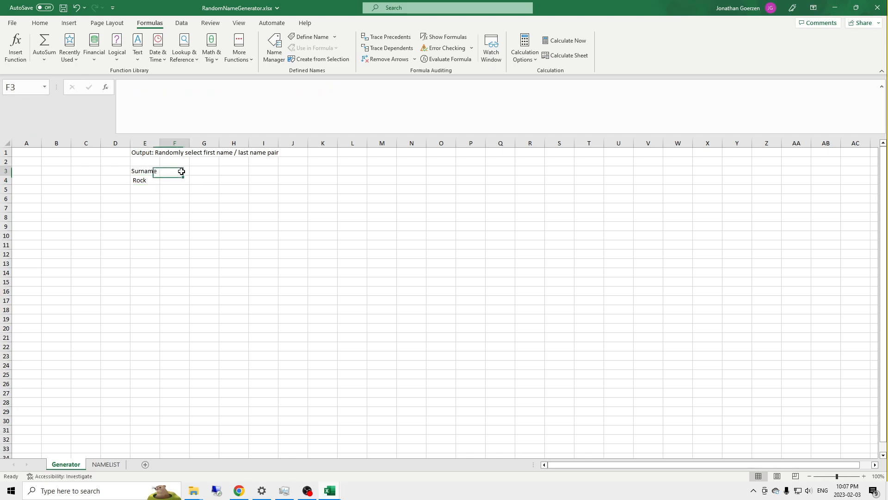
{"action": "type", "text": "Given"}
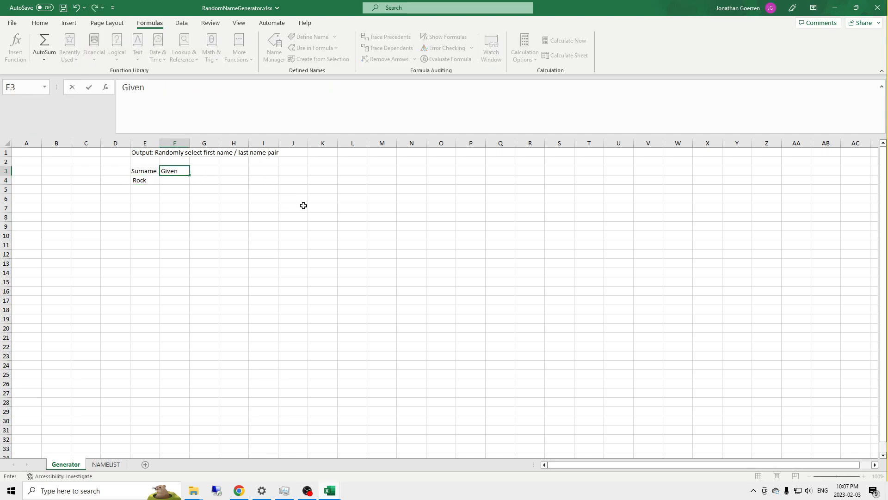
{"action": "key", "text": "Return"}
Step: Copy the surname formula text from E4 into F4 under the Given header
{"action": "key", "text": "Left"}
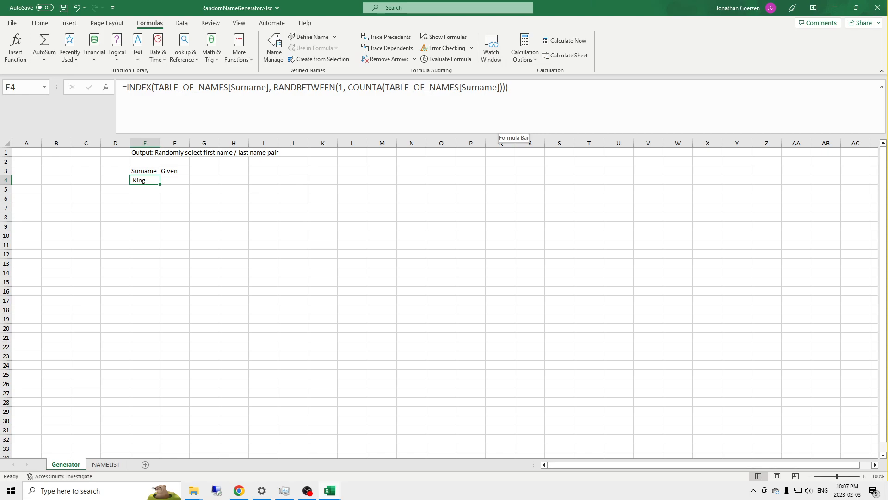
{"action": "left_click_drag", "start_coordinate": [514, 89], "coordinate": [124, 91]}
{"action": "key", "text": "ctrl+c"}
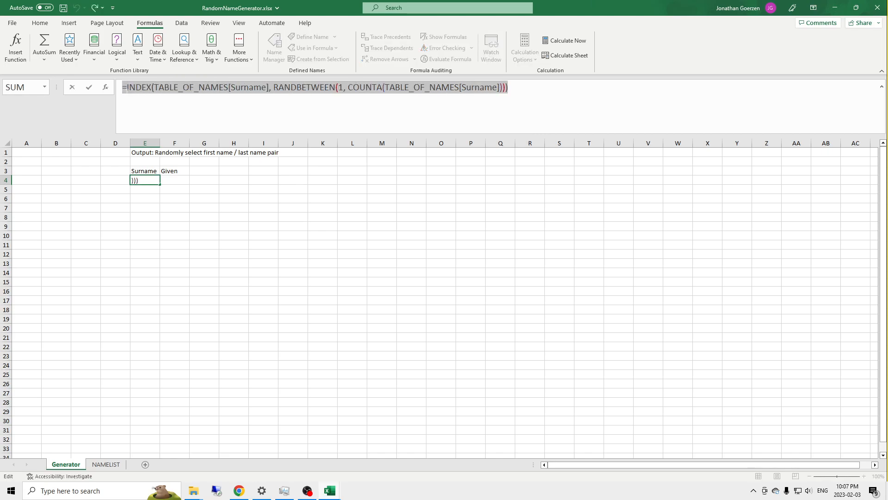
{"action": "key", "text": "Escape"}
{"action": "left_click", "coordinate": [176, 173]}
{"action": "left_click", "coordinate": [167, 179]}
{"action": "left_click", "coordinate": [172, 93]}
{"action": "key", "text": "ctrl+v"}
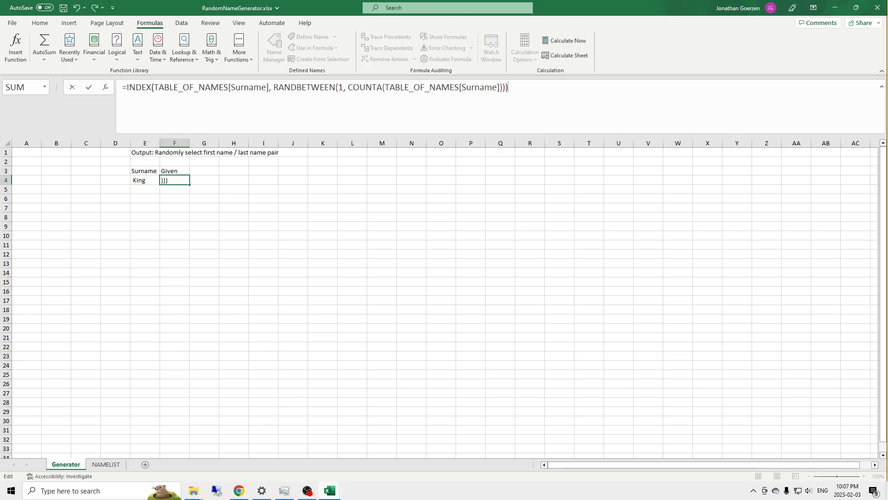
Step: Replace the Surname column with Feminime in the INDEX array of the F4 formula
{"action": "left_click_drag", "start_coordinate": [263, 88], "coordinate": [231, 88]}
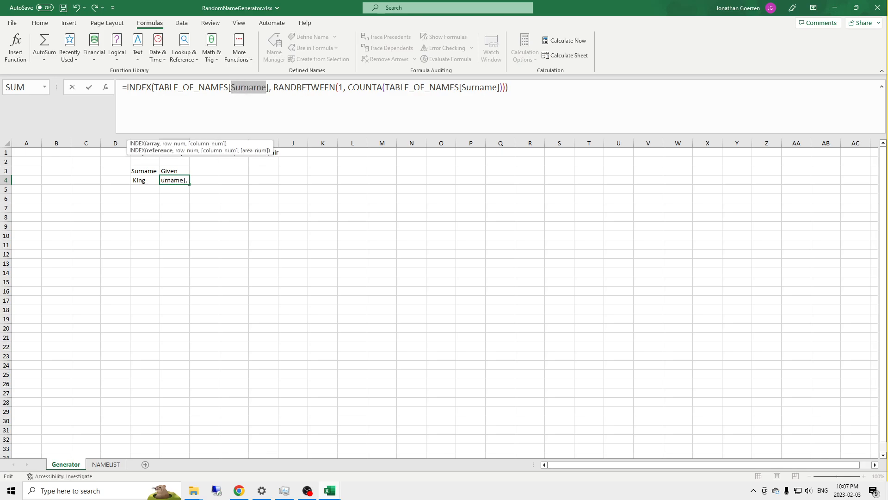
{"action": "key", "text": "BackSpace"}
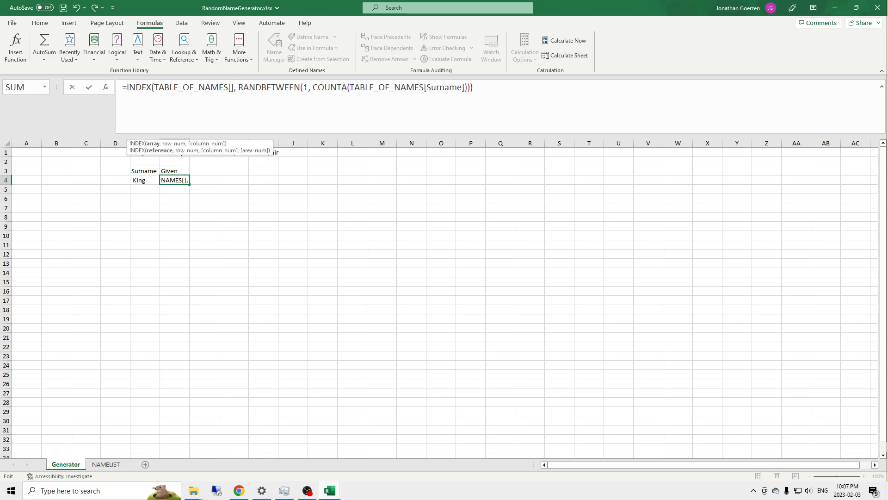
{"action": "type", "text": "F"}
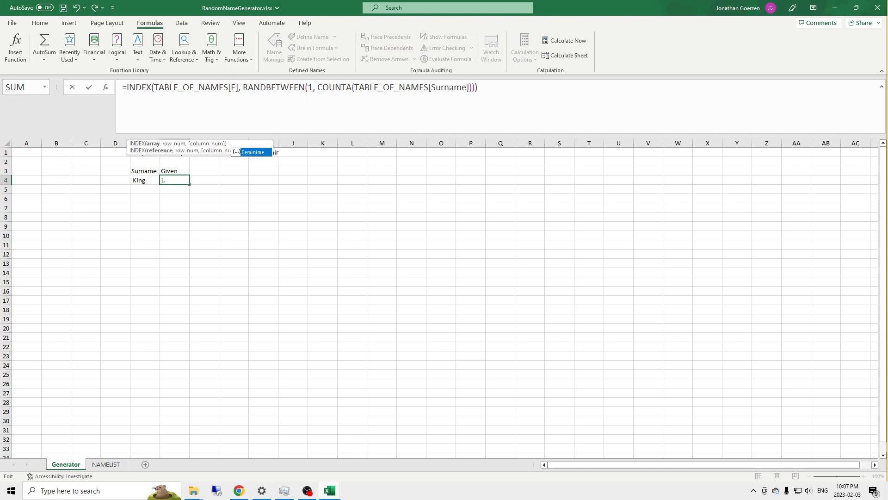
{"action": "key", "text": "Tab"}
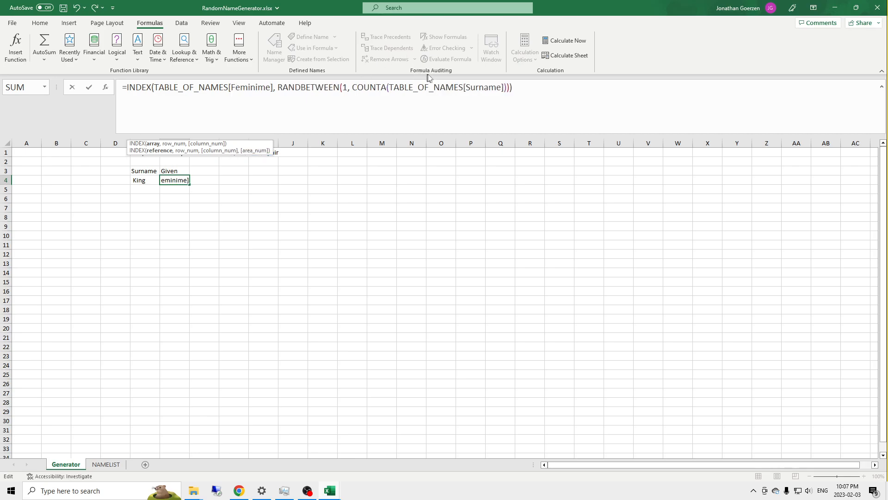
Step: Replace Surname with Feminime inside COUNTA in F4 and commit the given-name formula
{"action": "left_click", "coordinate": [484, 87]}
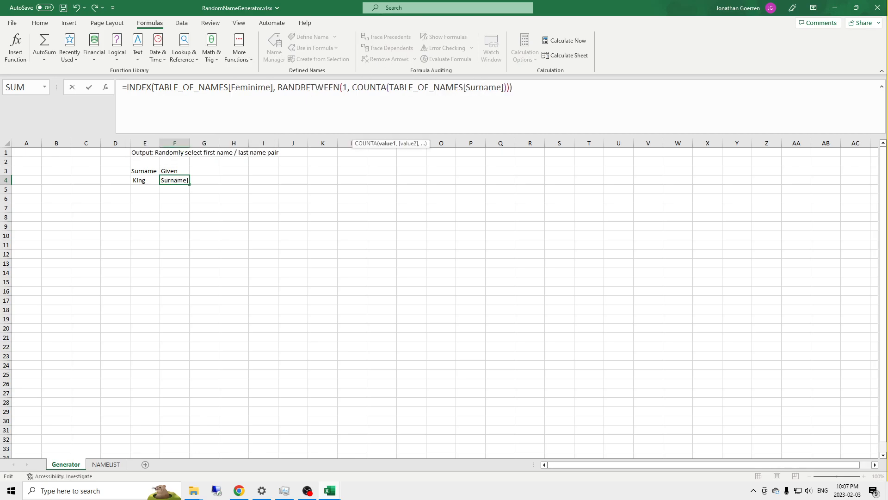
{"action": "key", "text": "shift+Left"}
{"action": "key", "text": "shift+Left"}
{"action": "key", "text": "shift+Left"}
{"action": "key", "text": "shift+Left"}
{"action": "key", "text": "shift+Left"}
{"action": "key", "text": "shift+Left"}
{"action": "key", "text": "shift+Left"}
{"action": "type", "text": "Faem"}
{"action": "key", "text": "BackSpace"}
{"action": "key", "text": "BackSpace"}
{"action": "key", "text": "BackSpace"}
{"action": "type", "text": "eminime"}
{"action": "key", "text": "Tab"}
{"action": "key", "text": "Return"}
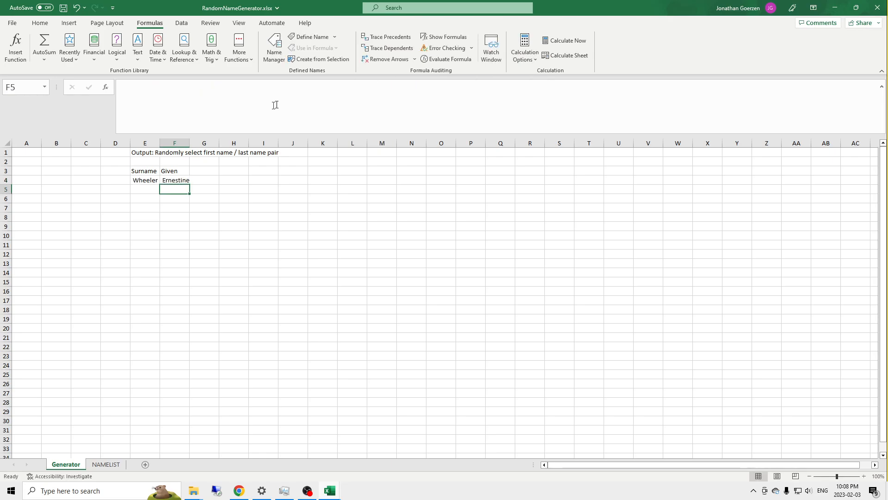
Step: Recalculate the names once and widen columns E and F to leave room for longer names
{"action": "double_click", "coordinate": [190, 144]}
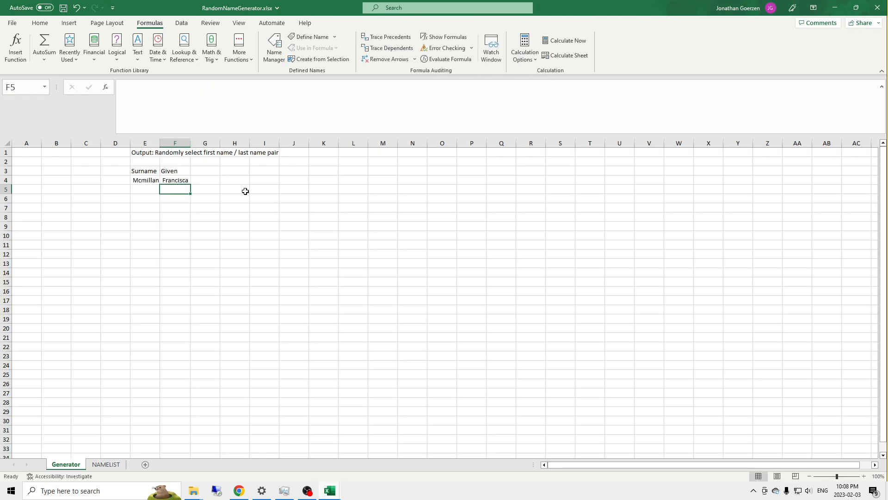
{"action": "left_click", "coordinate": [579, 43]}
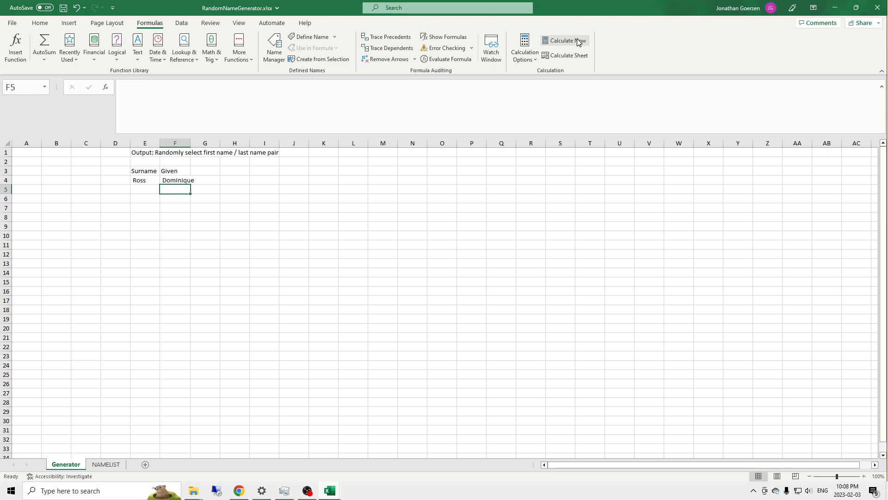
{"action": "double_click", "coordinate": [190, 143]}
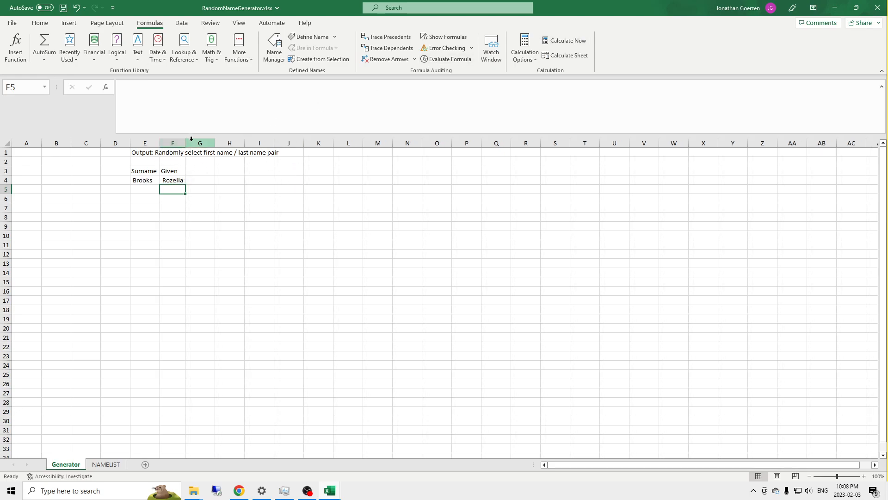
{"action": "mouse_move", "coordinate": [185, 143]}
{"action": "left_mouse_down"}
{"action": "mouse_move", "coordinate": [207, 141]}
{"action": "mouse_move", "coordinate": [164, 143]}
{"action": "mouse_move", "coordinate": [175, 143]}
{"action": "left_mouse_up"}
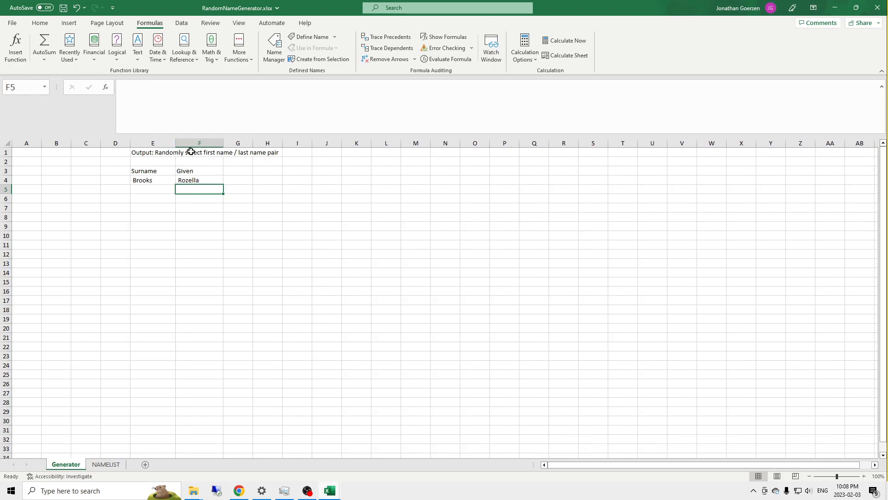
Step: Examine the TABLE_OF_NAMES[Feminime] array argument in the F4 INDEX formula, leaving the formula as it is
{"action": "left_click", "coordinate": [190, 178]}
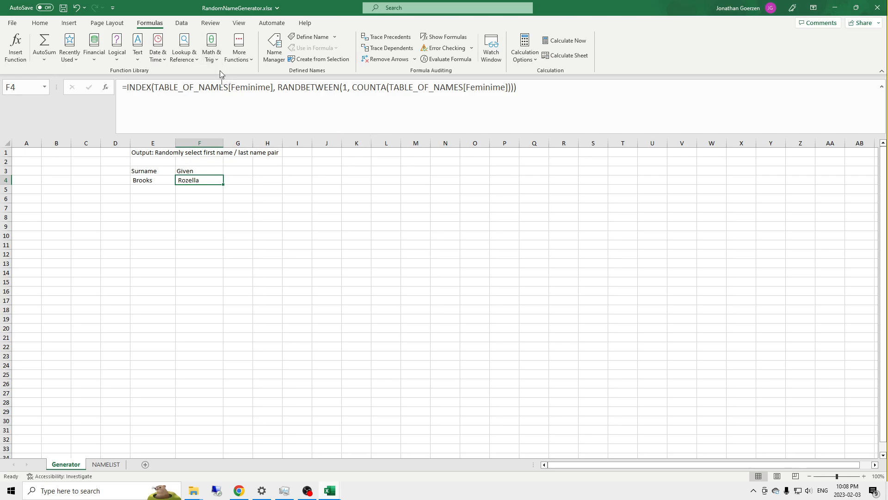
{"action": "left_click_drag", "start_coordinate": [157, 88], "coordinate": [273, 88]}
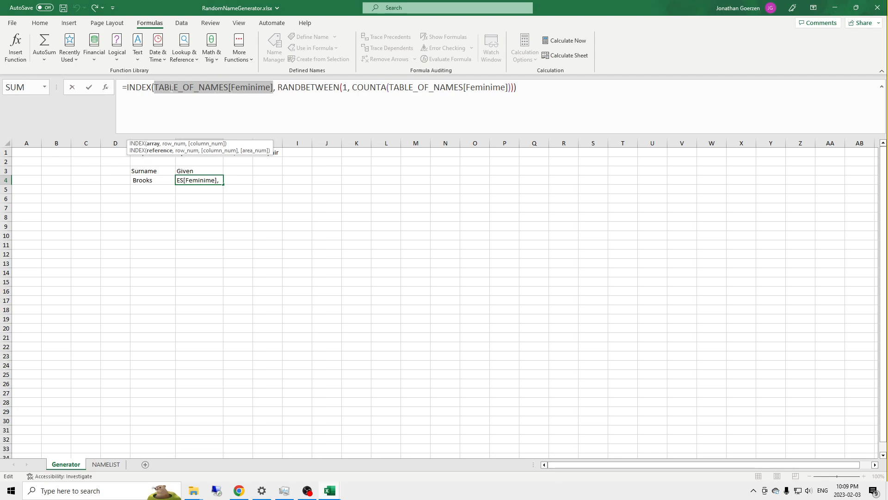
{"action": "key", "text": "Return"}
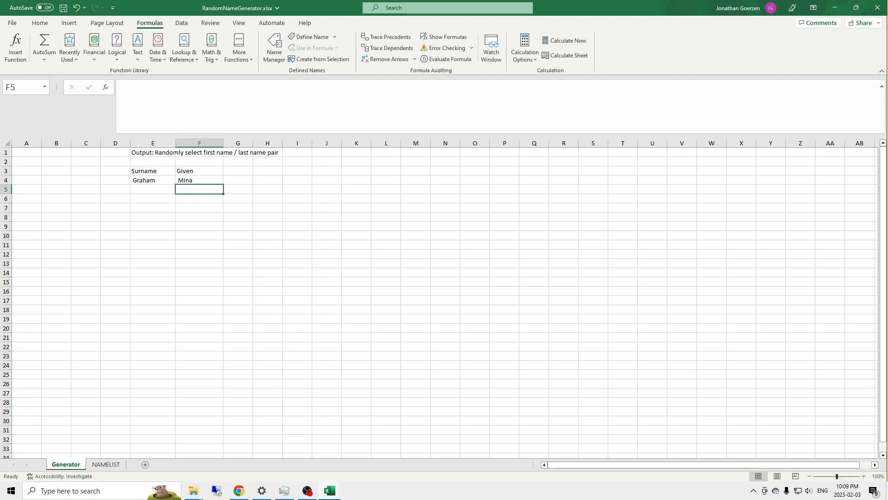
{"action": "type", "text": "="}
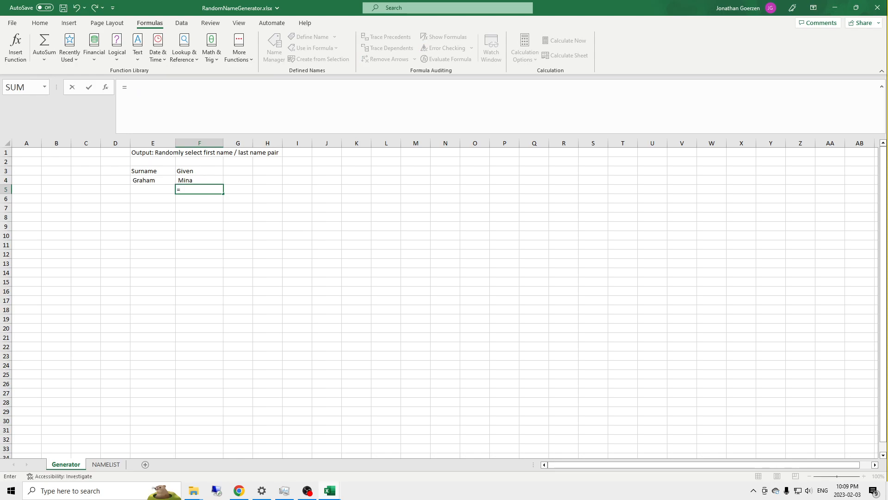
{"action": "type", "text": "S"}
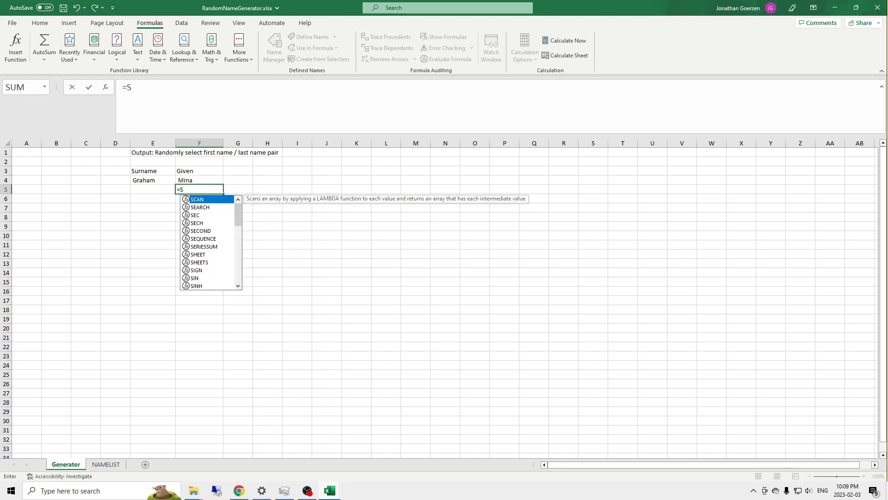
{"action": "type", "text": "WIT"}
{"action": "key", "text": "Tab"}
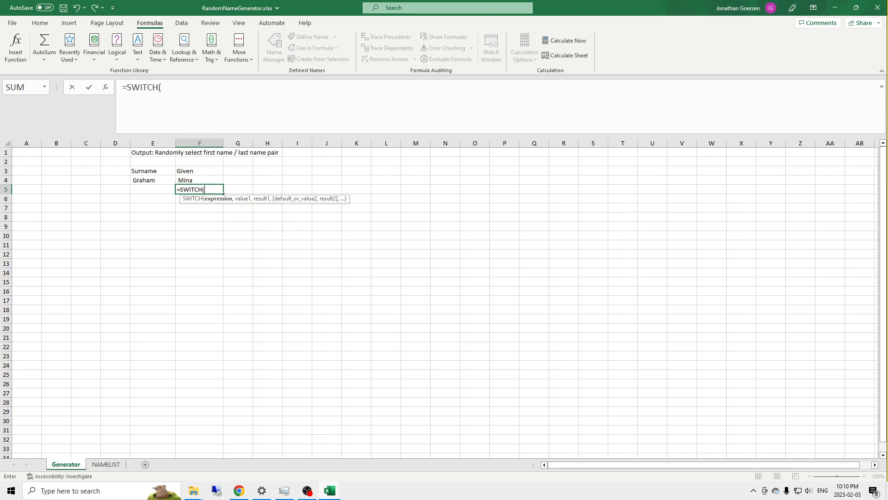
{"action": "key", "text": "BackSpace"}
{"action": "key", "text": "BackSpace"}
{"action": "key", "text": "BackSpace"}
{"action": "key", "text": "BackSpace"}
{"action": "key", "text": "BackSpace"}
{"action": "key", "text": "BackSpace"}
{"action": "key", "text": "BackSpace"}
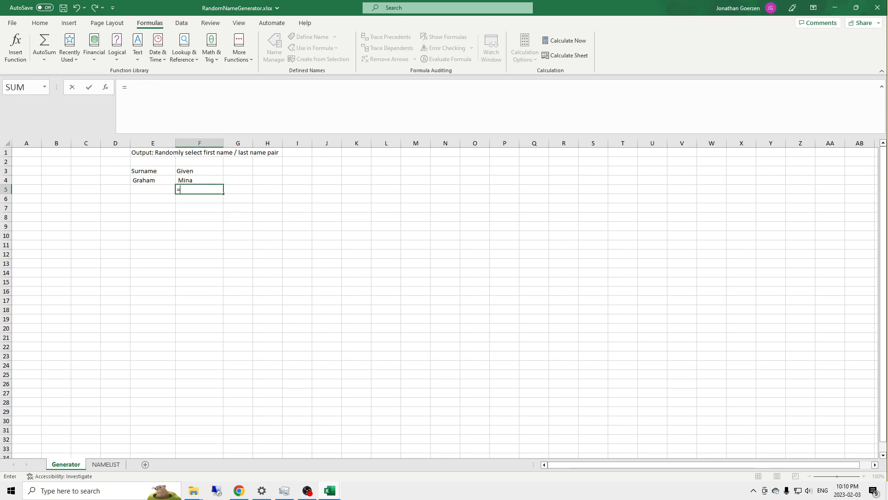
Step: Begin a multi-line LET formula in F5 with its closing parenthesis on a separate line, and declare the variable selectMascFem
{"action": "type", "text": "LET("}
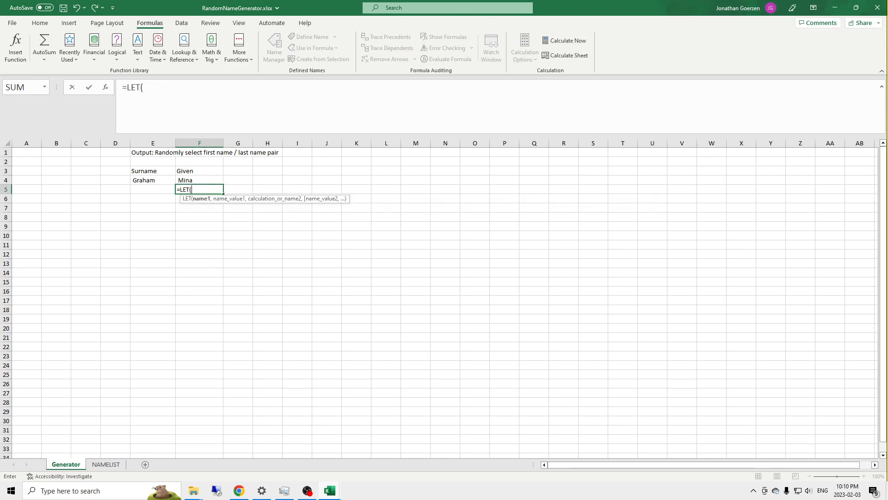
{"action": "key", "text": "alt+Return"}
{"action": "key", "text": "alt+Return"}
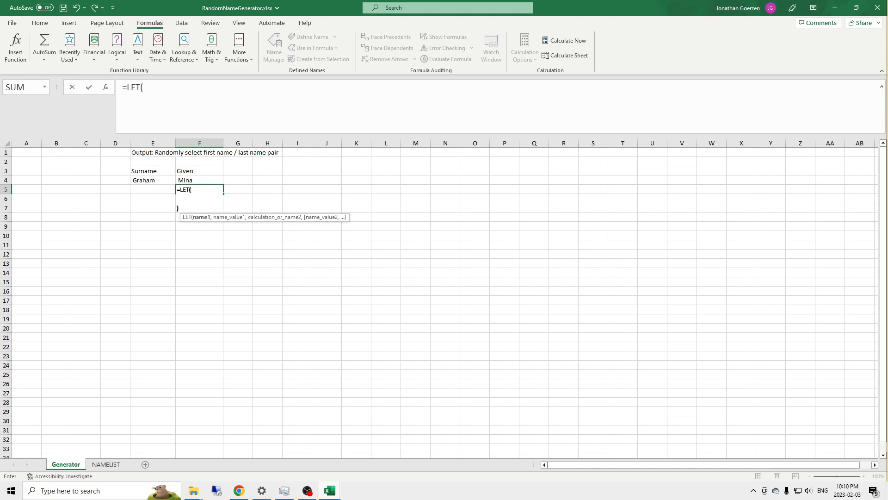
{"action": "type", "text": ") "}
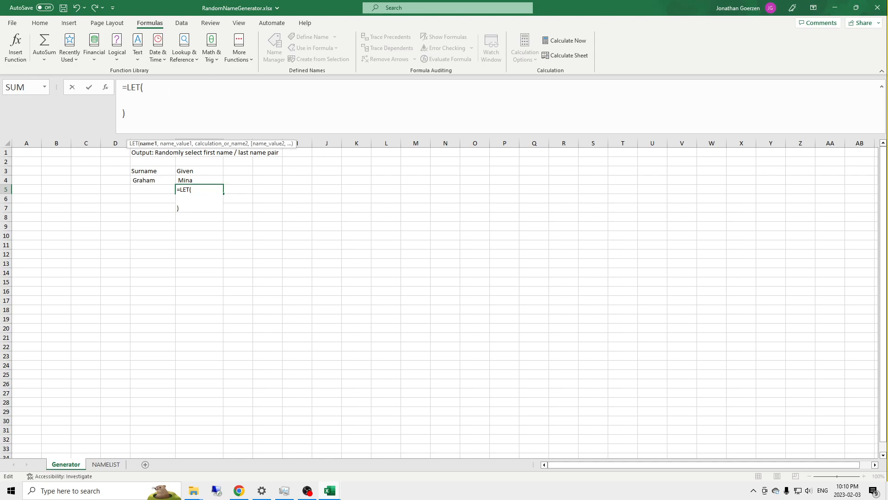
{"action": "type", "text": " selectMascFem"}
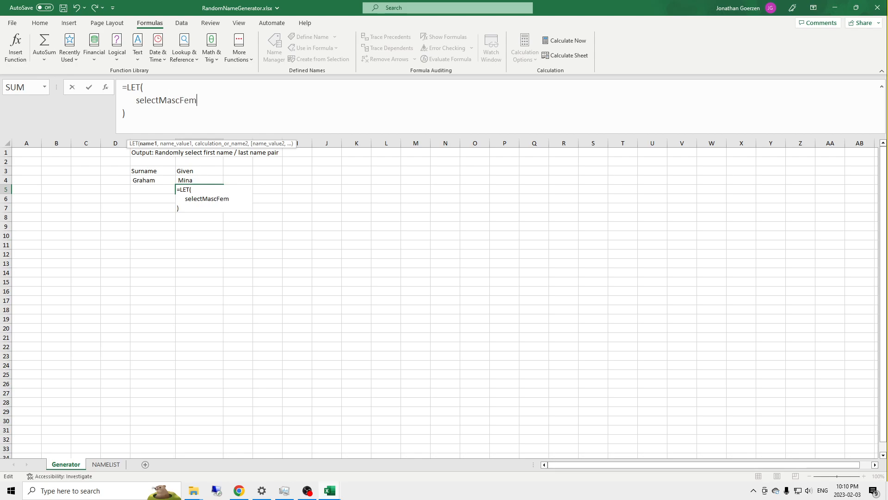
{"action": "type", "text": ", "}
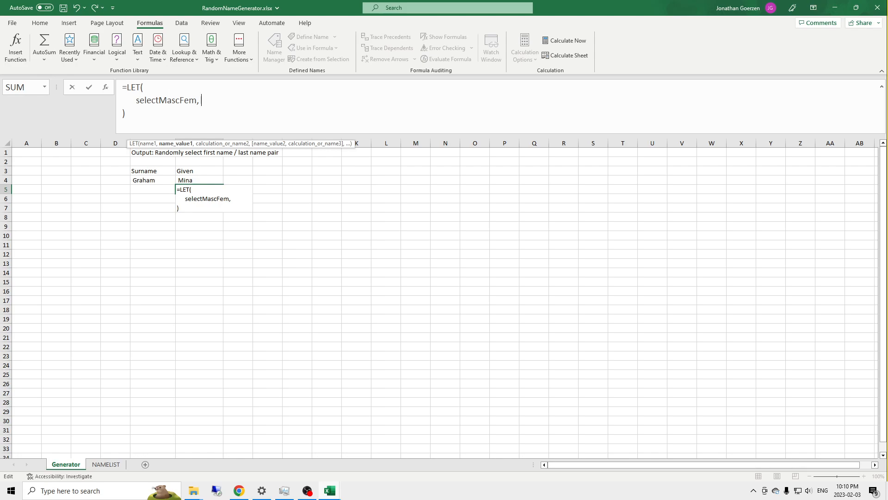
{"action": "type", "text": "IF(Ran"}
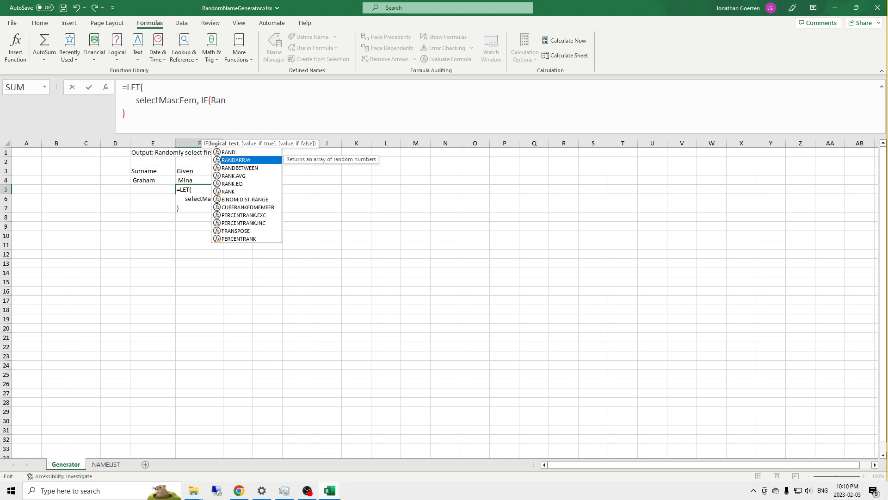
Step: Start the value of selectMascFem as an IF function with the logical test RAND()<=0.5
{"action": "key", "text": "Tab"}
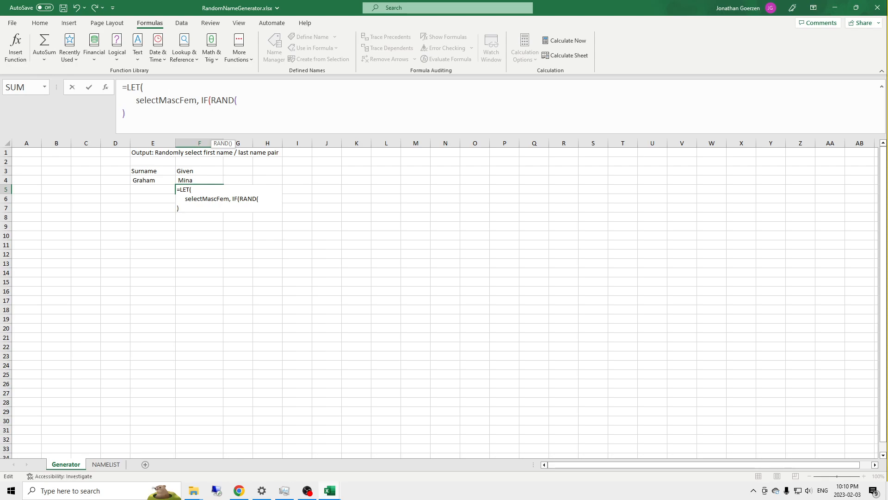
{"action": "key", "text": "BackSpace"}
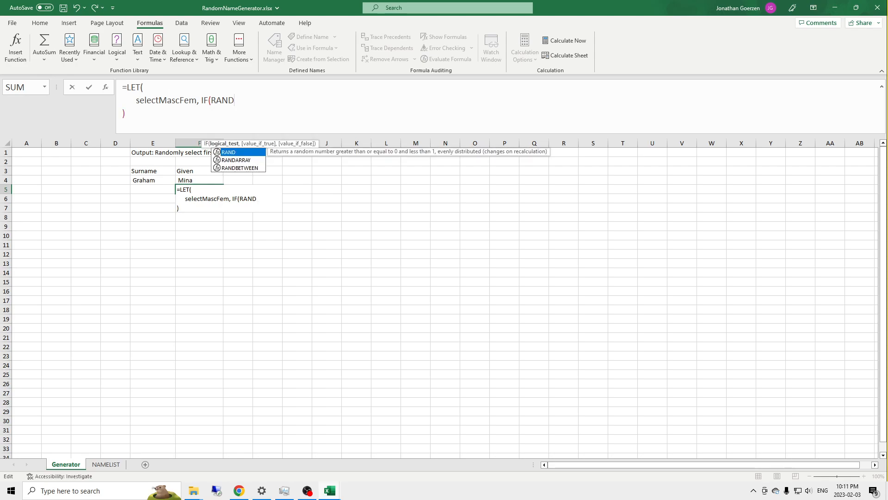
{"action": "type", "text": "()"}
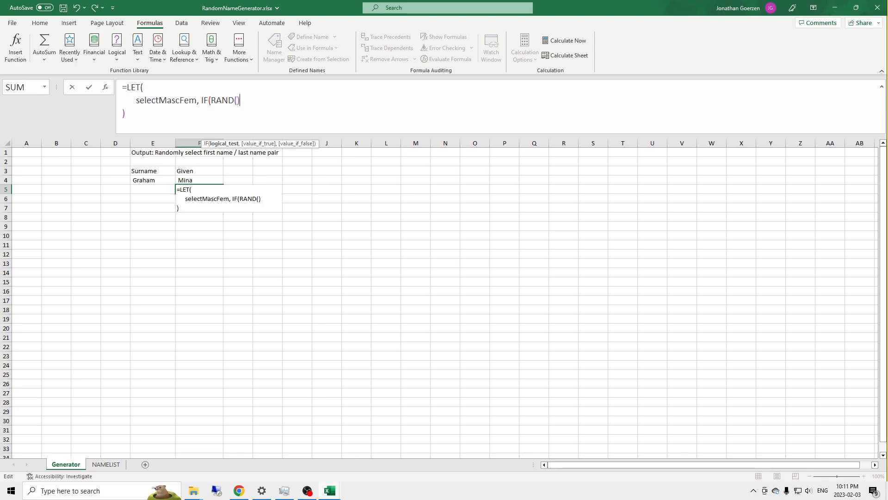
{"action": "type", "text": "<=0.5, "}
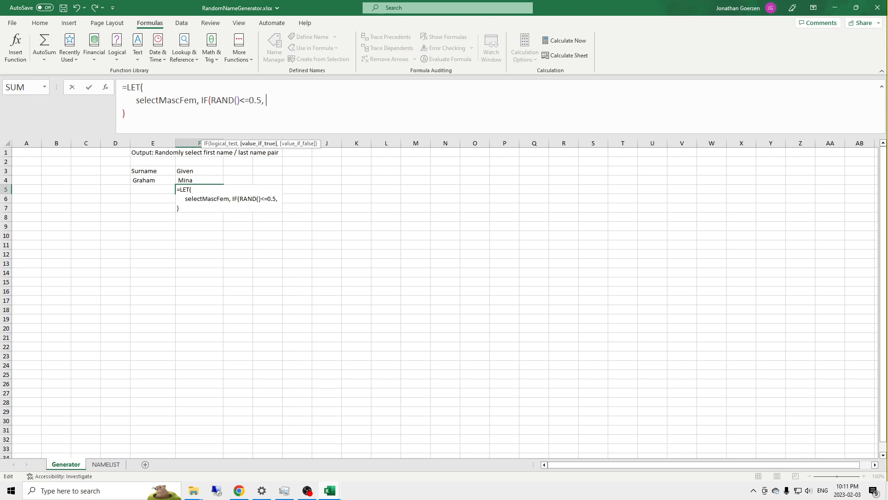
{"action": "type", "text": "\"MASCULINE\""}
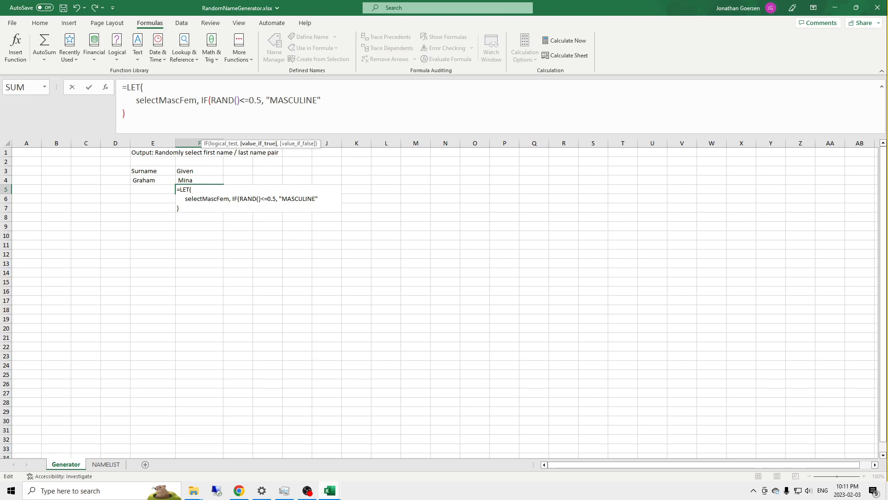
{"action": "type", "text": ", "}
{"action": "type", "text": "\"FE"}
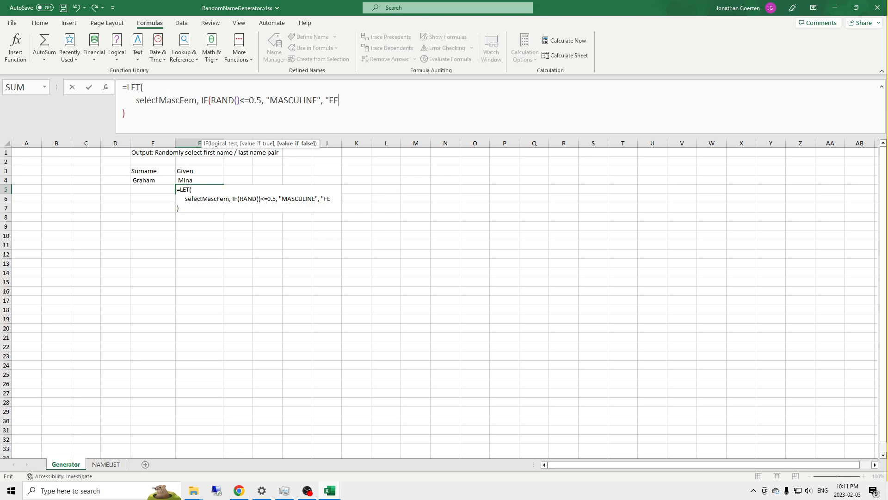
{"action": "type", "text": "MININE"}
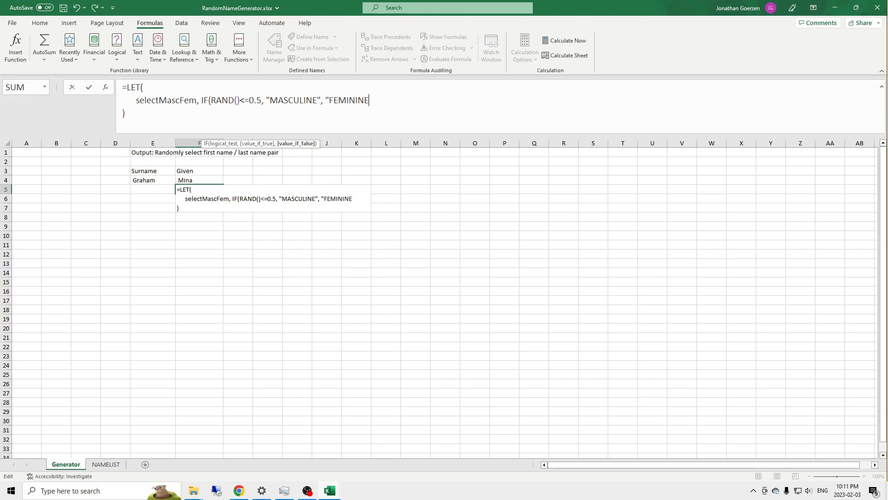
{"action": "type", "text": "\"),"}
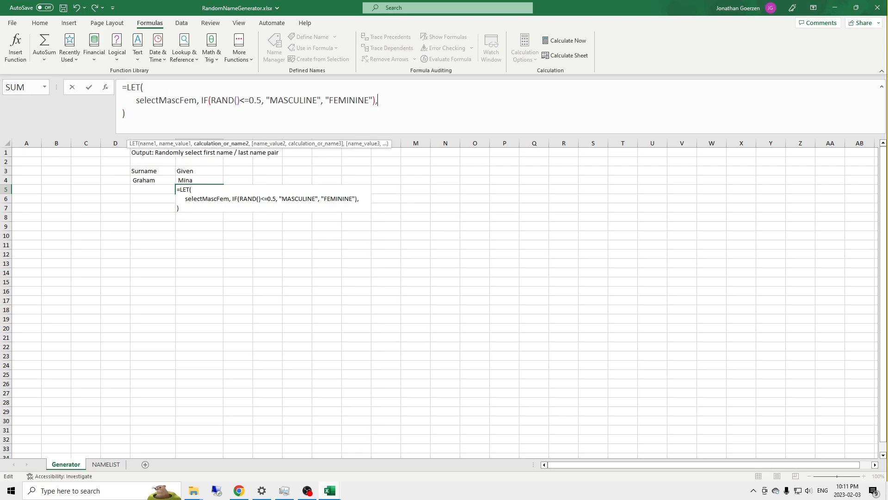
Step: Complete the IF with "MASCULINE" when true and "FEMININE" when false, and add an indented line below for the calculation
{"action": "key", "text": "alt+Return"}
{"action": "key", "text": "Up"}
{"action": "key", "text": "BackSpace"}
{"action": "key", "text": "Down"}
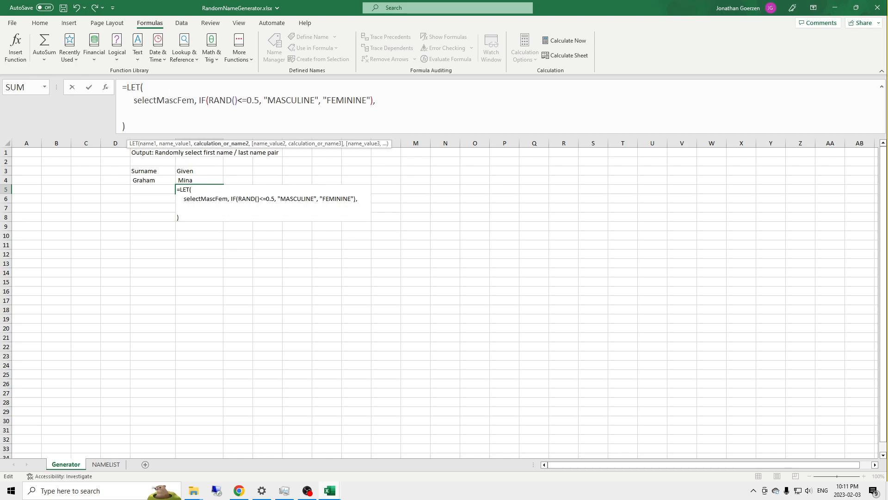
Step: Add a SWITCH on selectMascFem as the LET calculation, with "MASCULINE" as its first value on a new line
{"action": "type", "text": "SWITCH("}
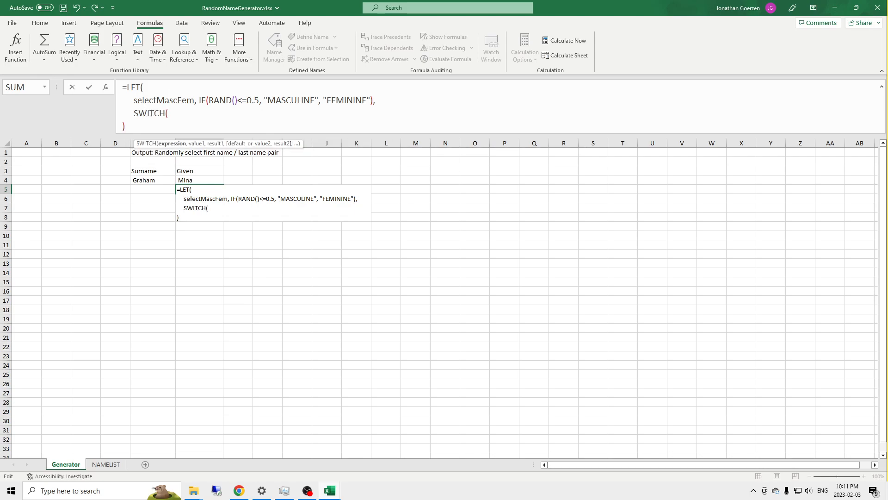
{"action": "type", "text": "selectMascFem"}
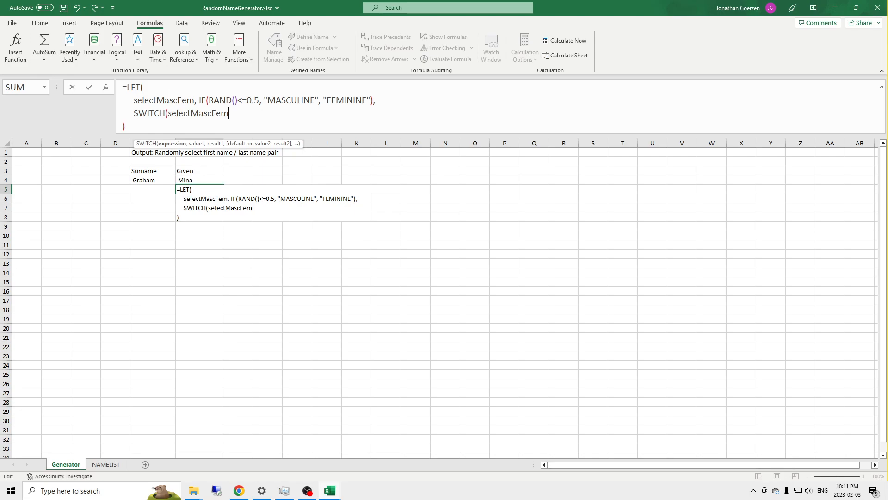
{"action": "type", "text": ","}
{"action": "key", "text": "alt+Return"}
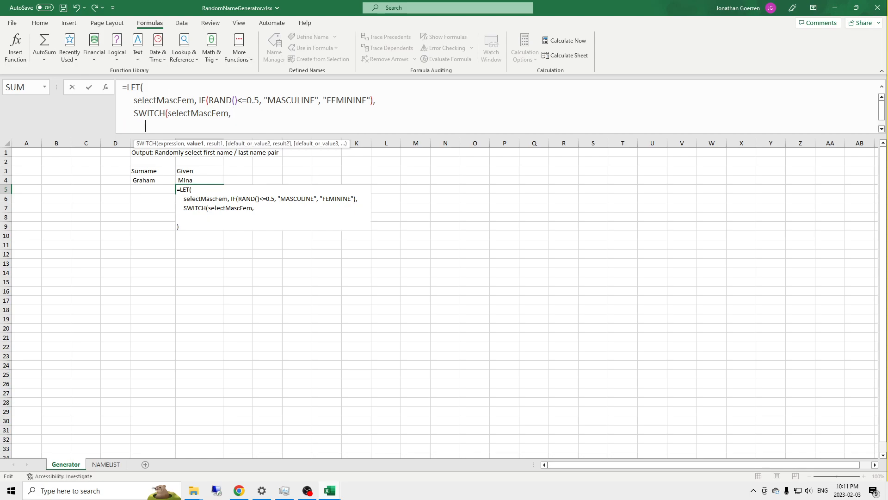
{"action": "type", "text": "\"MASCULINE\","}
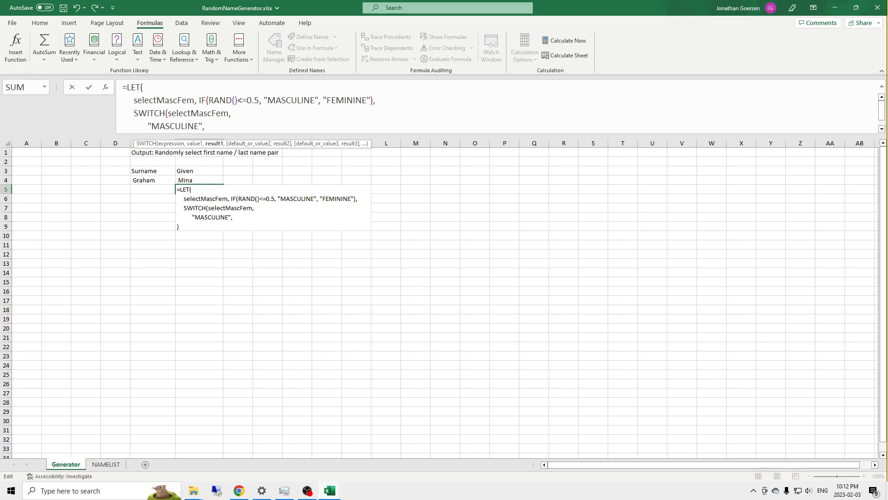
Step: Start the "MASCULINE" result as an INDEX function with TABLE_OF_NAMES[Masculine] as its array
{"action": "type", "text": "I"}
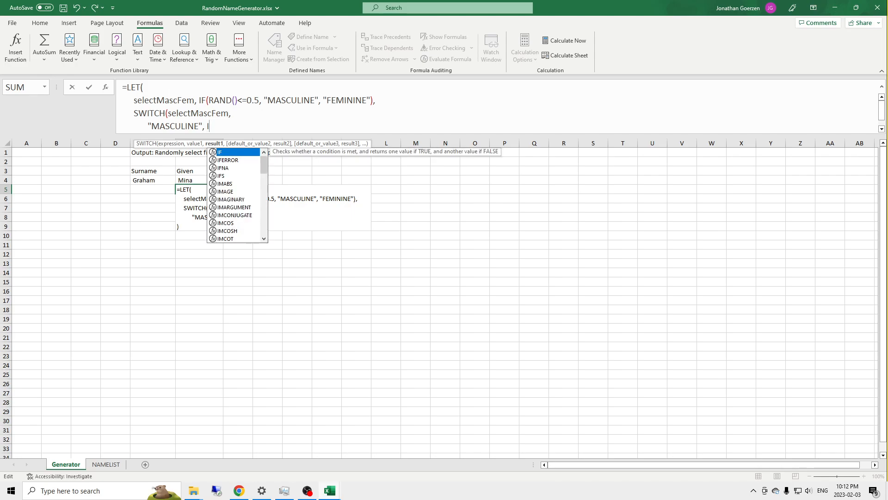
{"action": "type", "text": "ND"}
{"action": "key", "text": "Tab"}
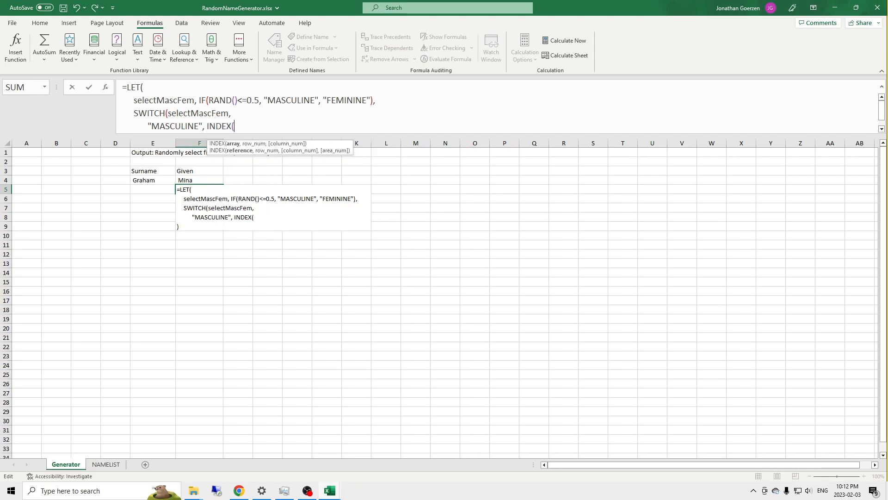
{"action": "type", "text": "TA"}
{"action": "key", "text": "Tab"}
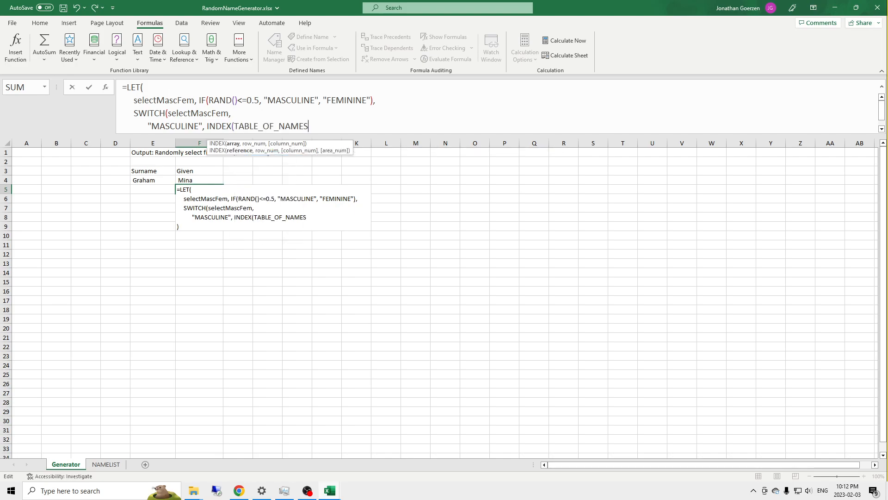
{"action": "type", "text": "["}
{"action": "key", "text": "Down"}
{"action": "key", "text": "Down"}
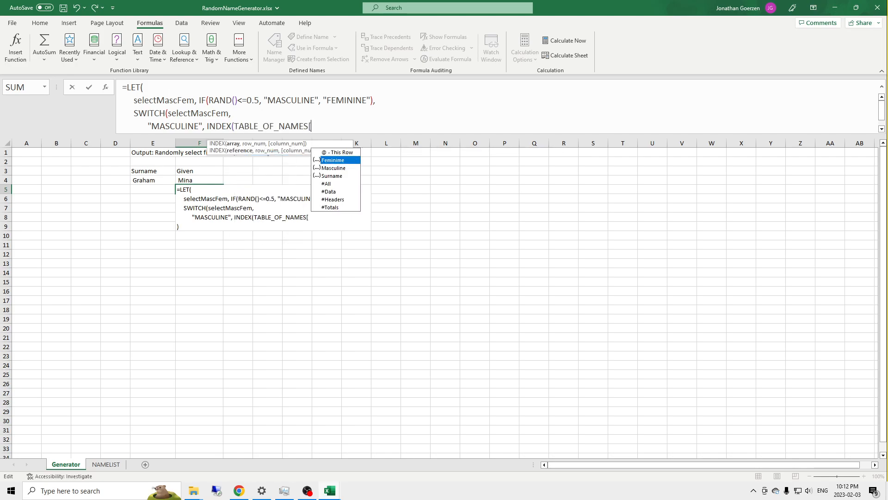
{"action": "key", "text": "Tab"}
{"action": "type", "text": "]"}
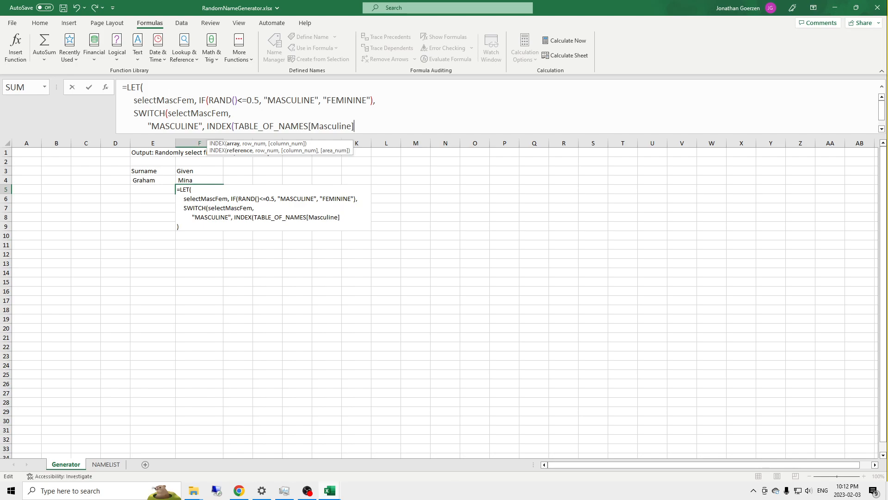
{"action": "type", "text": ", "}
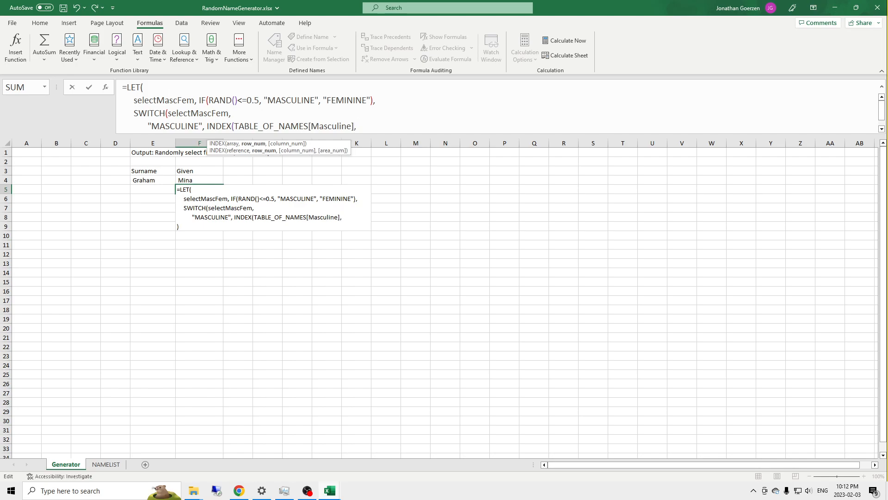
{"action": "type", "text": "Rand"}
Step: Add RANDBETWEEN as the row number of the "MASCULINE" INDEX, with 1 as its lower bound
{"action": "key", "text": "Down"}
{"action": "key", "text": "Down"}
{"action": "key", "text": "Tab"}
{"action": "type", "text": "1,"}
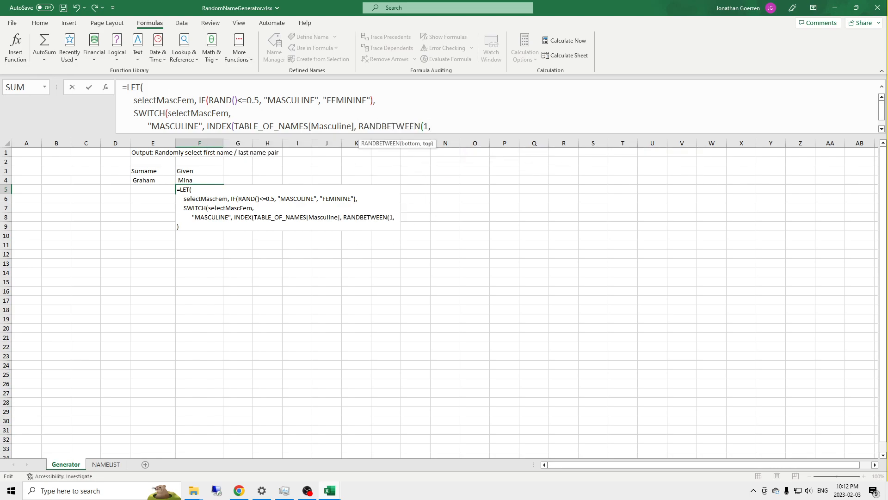
{"action": "type", "text": " CONA"}
Step: Enter COUNTA with TABLE_OF_NAMES[Masculine] as the upper bound of the RANDBETWEEN
{"action": "key", "text": "BackSpace"}
{"action": "key", "text": "BackSpace"}
{"action": "type", "text": "UN"}
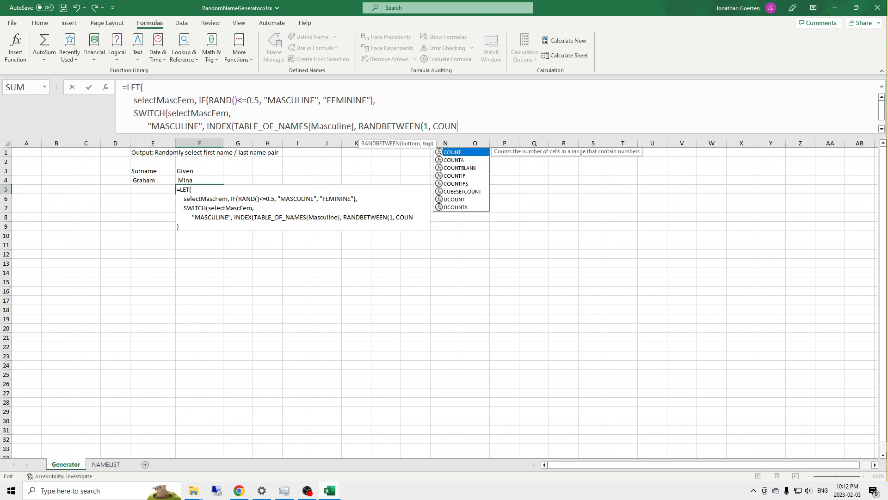
{"action": "key", "text": "Down"}
{"action": "key", "text": "Tab"}
{"action": "type", "text": "Tab"}
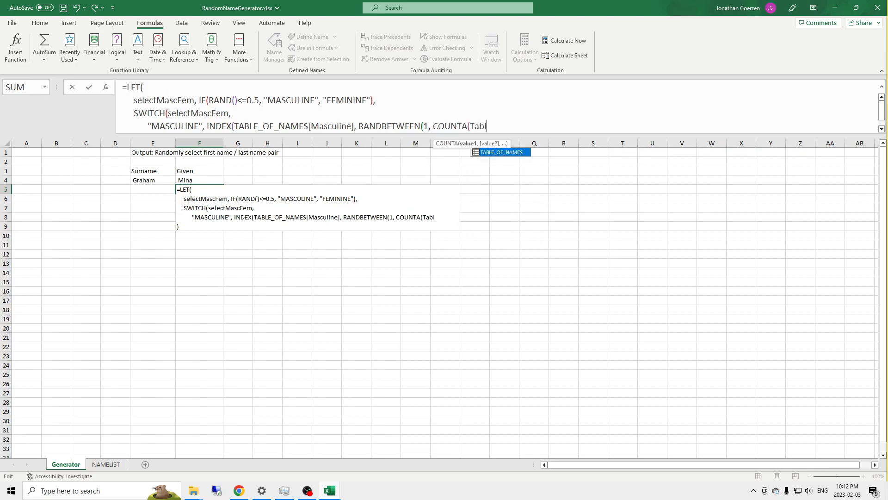
{"action": "key", "text": "Tab"}
{"action": "type", "text": "[Masculine])"}
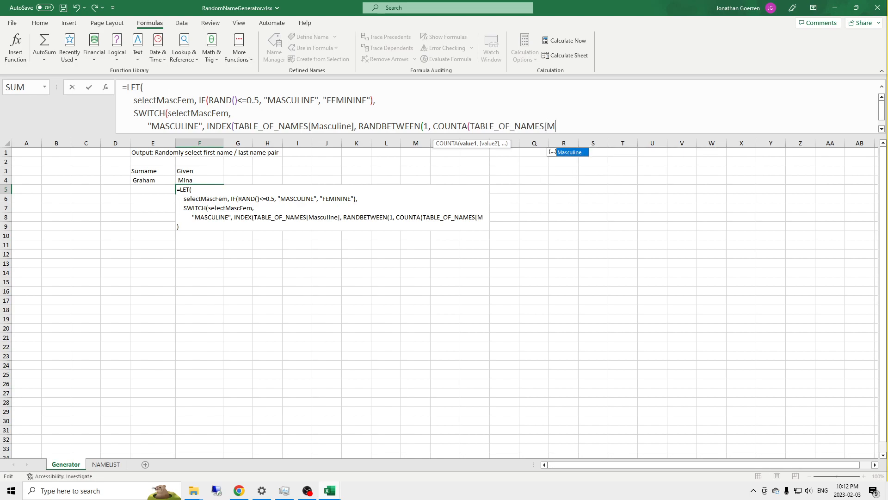
{"action": "type", "text": "]"}
Step: Close the COUNTA, RANDBETWEEN and INDEX functions and add a comma after the "MASCULINE" result
{"action": "key", "text": "alt+Return"}
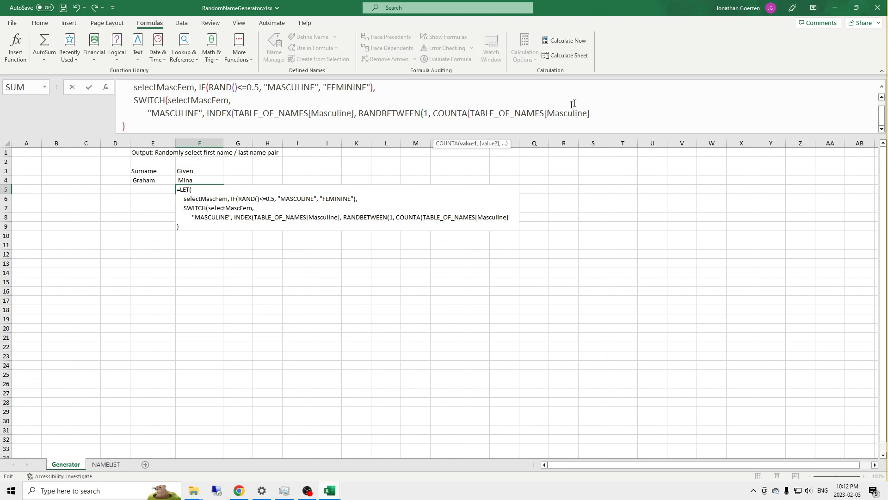
{"action": "left_click", "coordinate": [623, 120]}
{"action": "type", "text": ")"}
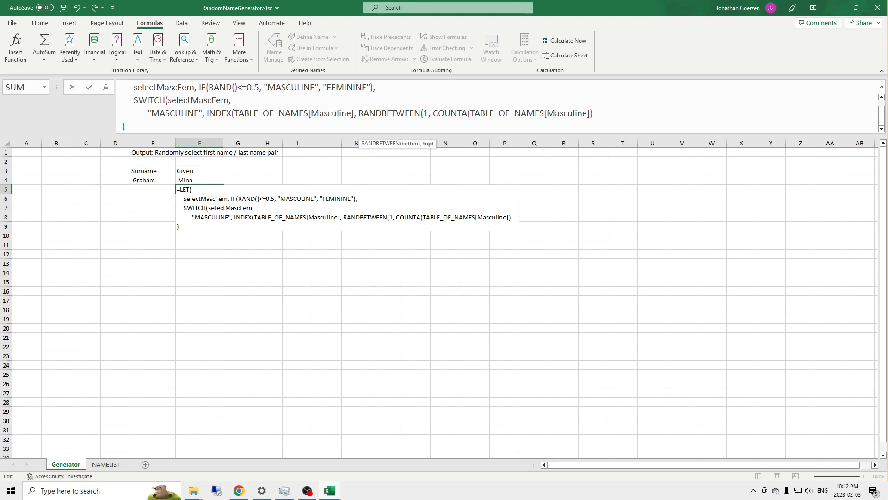
{"action": "type", "text": ")"}
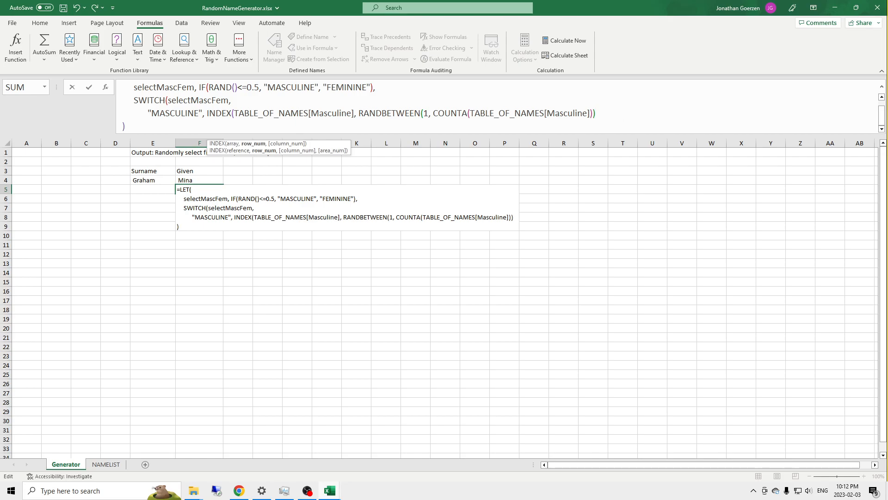
{"action": "type", "text": "),"}
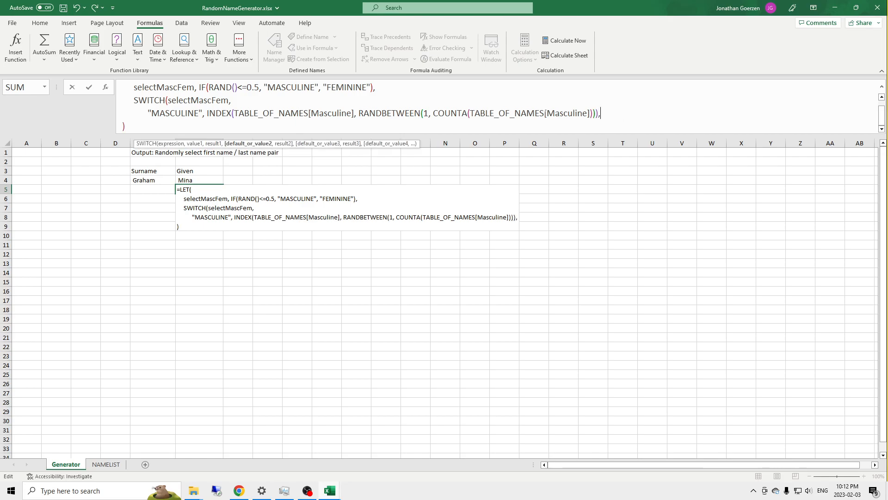
Step: Duplicate the "MASCULINE" line of the SWITCH onto a new line below and enlarge the formula area to show every line
{"action": "left_click_drag", "start_coordinate": [602, 114], "coordinate": [104, 111]}
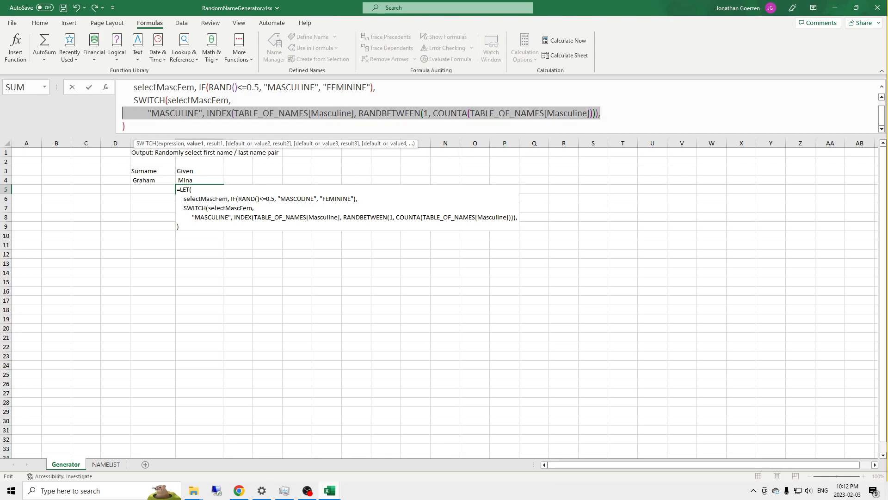
{"action": "left_click", "coordinate": [610, 111]}
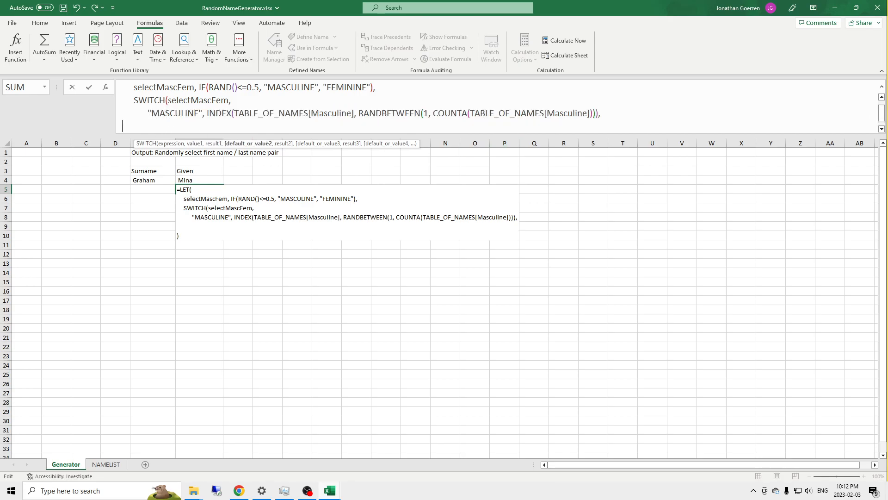
{"action": "type", "text": "\"MASCULINE\", INDEX(TABLE_OF_NAMES[Masculine], RANDBETWEEN(1, COUNTA(TABLE_OF_NAMES[Masculine])))),"}
{"action": "left_click_drag", "start_coordinate": [648, 134], "coordinate": [647, 162]}
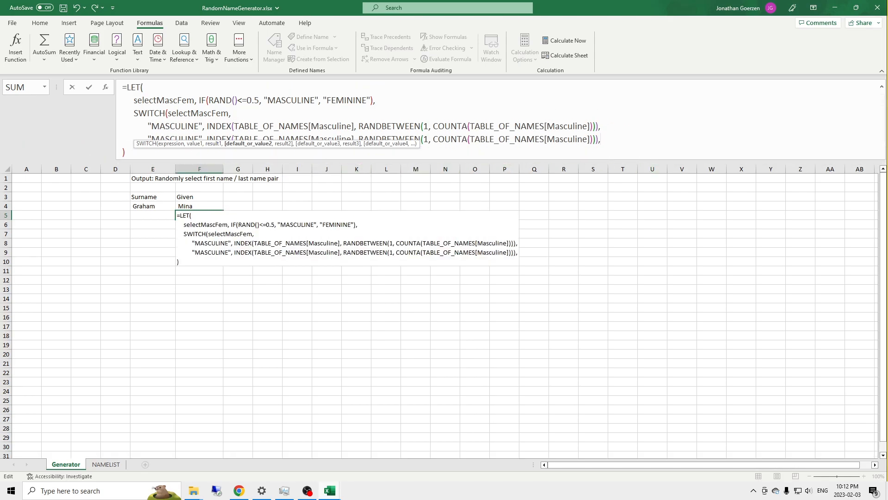
Step: Change the SWITCH value in the duplicated line to "FEMININE"
{"action": "double_click", "coordinate": [172, 139]}
{"action": "left_click_drag", "start_coordinate": [152, 139], "coordinate": [199, 138]}
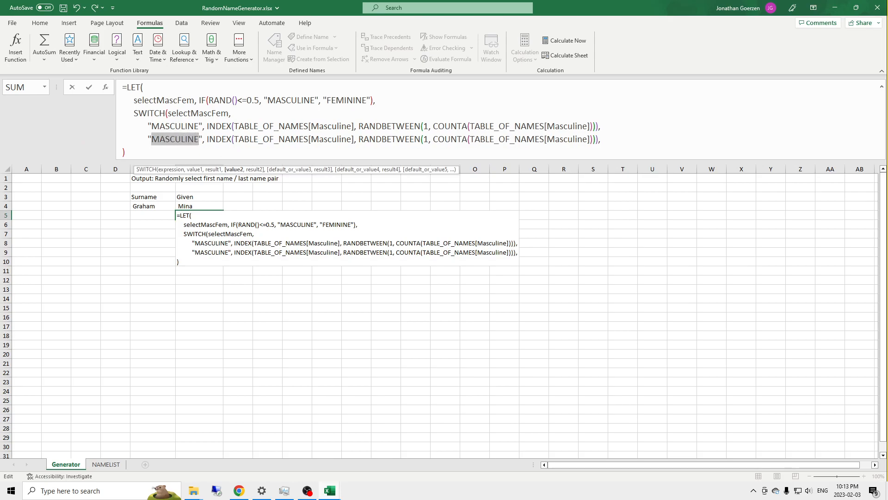
{"action": "type", "text": "FEMININE"}
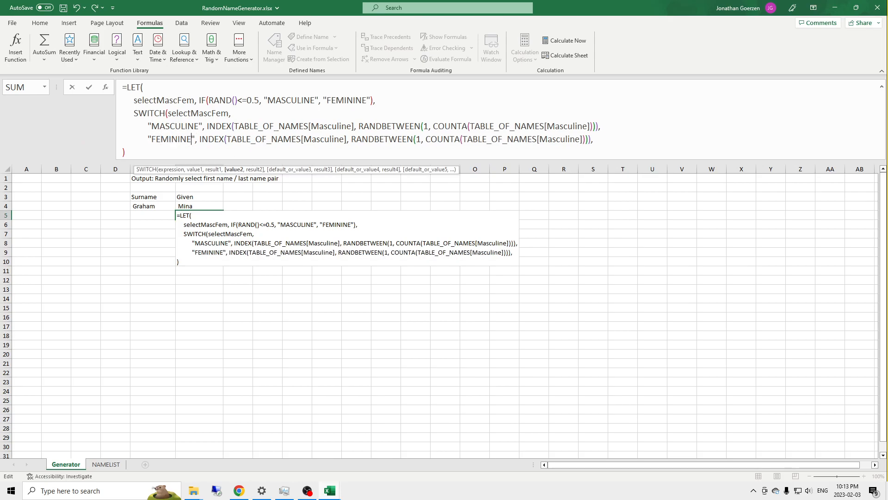
Step: Change the INDEX array in the "FEMININE" line to TABLE_OF_NAMES[Feminime]
{"action": "key", "text": "Right"}
{"action": "key", "text": "Right"}
{"action": "key", "text": "Right"}
{"action": "key", "text": "Right"}
{"action": "key", "text": "Right"}
{"action": "key", "text": "Right"}
{"action": "key", "text": "Right"}
{"action": "key", "text": "Right"}
{"action": "key", "text": "Right"}
{"action": "key", "text": "Right"}
{"action": "key", "text": "Right"}
{"action": "key", "text": "Right"}
{"action": "key", "text": "Right"}
{"action": "key", "text": "Right"}
{"action": "key", "text": "Right"}
{"action": "key", "text": "Right"}
{"action": "key", "text": "Right"}
{"action": "key", "text": "Right"}
{"action": "key", "text": "Right"}
{"action": "key", "text": "Right"}
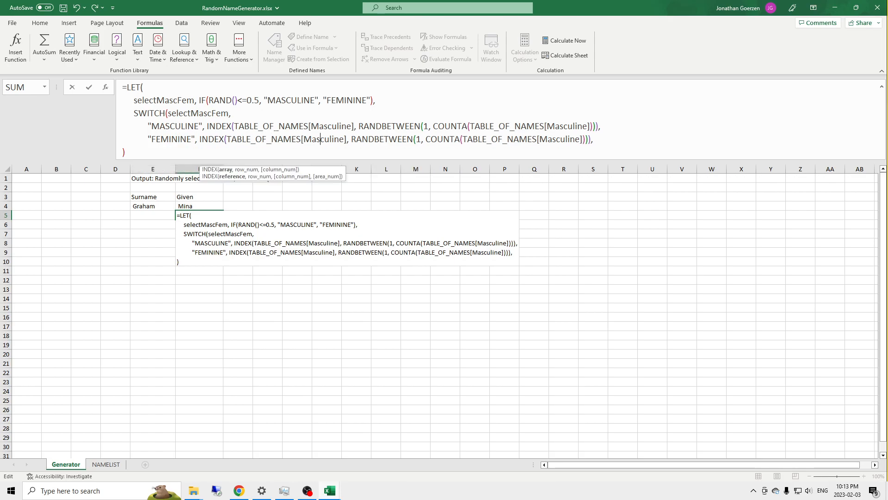
{"action": "key", "text": "Delete"}
{"action": "key", "text": "Delete"}
{"action": "key", "text": "Delete"}
{"action": "key", "text": "Delete"}
{"action": "key", "text": "Delete"}
{"action": "key", "text": "Delete"}
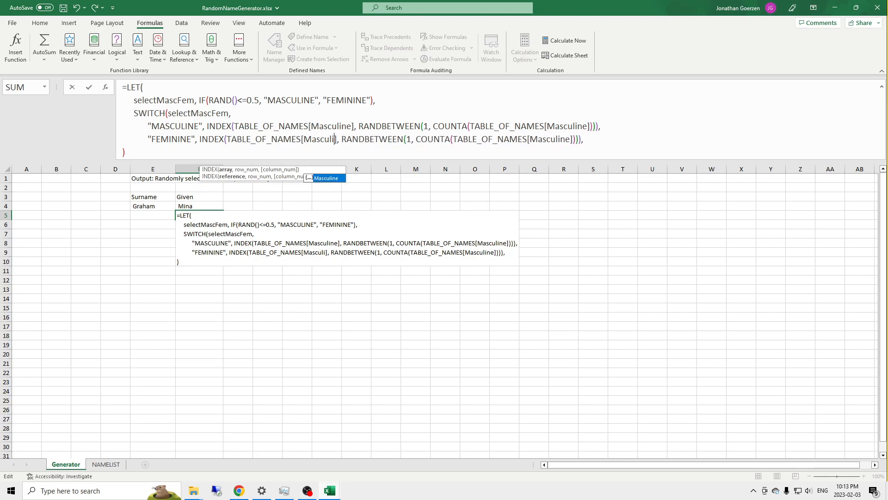
{"action": "key", "text": "BackSpace"}
{"action": "key", "text": "BackSpace"}
{"action": "key", "text": "BackSpace"}
{"action": "key", "text": "BackSpace"}
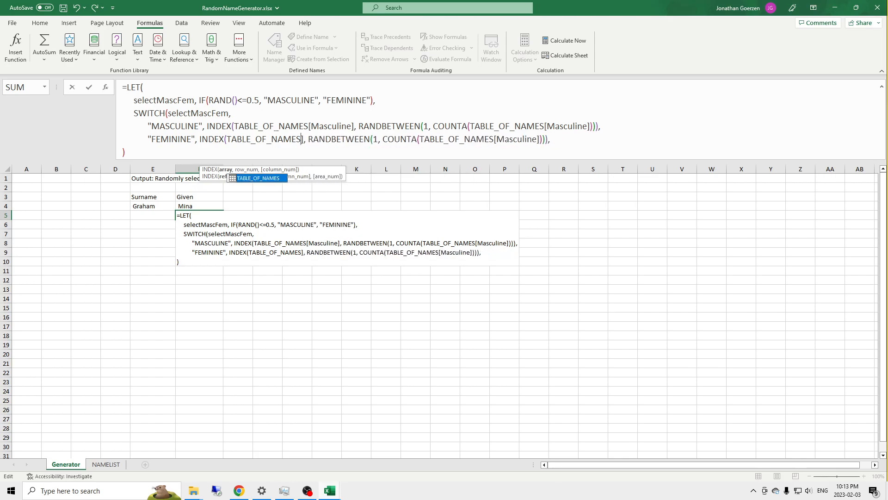
{"action": "type", "text": "["}
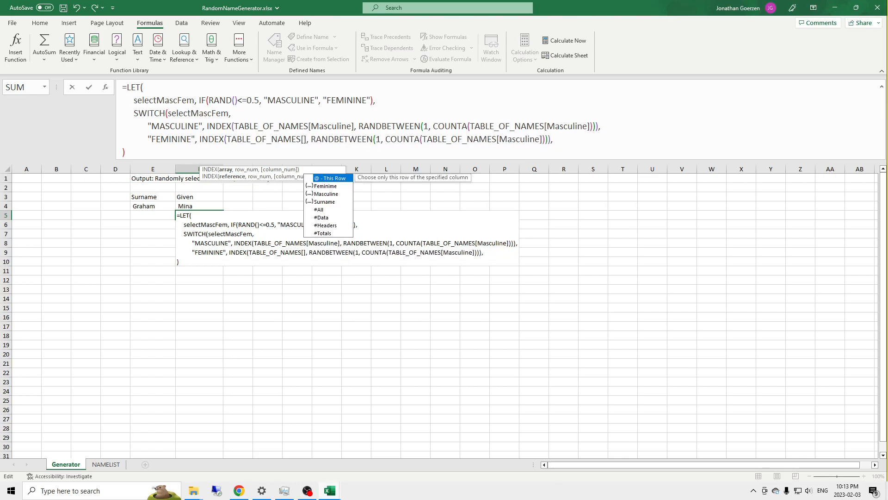
{"action": "key", "text": "Down"}
{"action": "key", "text": "Tab"}
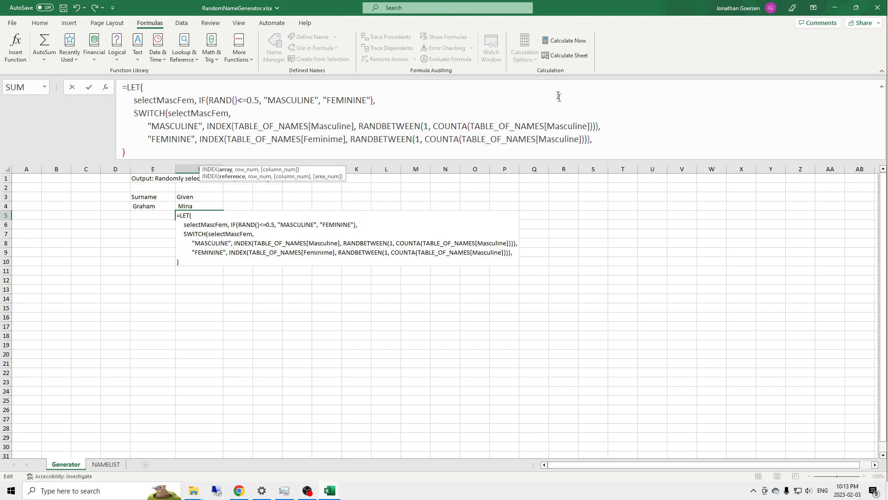
Step: Change the COUNTA reference in the "FEMININE" line to TABLE_OF_NAMES[Feminime]
{"action": "left_click", "coordinate": [579, 140]}
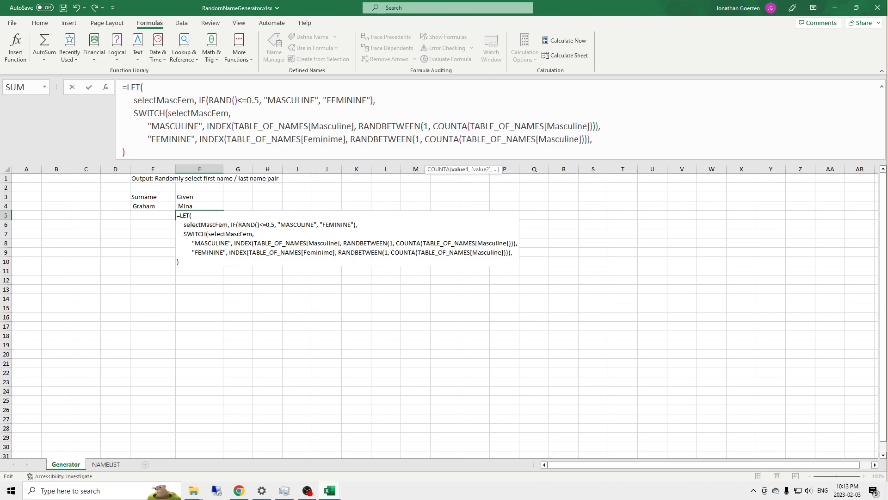
{"action": "key", "text": "BackSpace"}
{"action": "key", "text": "BackSpace"}
{"action": "key", "text": "BackSpace"}
{"action": "key", "text": "BackSpace"}
{"action": "key", "text": "BackSpace"}
{"action": "key", "text": "BackSpace"}
{"action": "key", "text": "BackSpace"}
{"action": "key", "text": "BackSpace"}
{"action": "key", "text": "BackSpace"}
{"action": "type", "text": "Fe"}
{"action": "key", "text": "Tab"}
{"action": "key", "text": "End"}
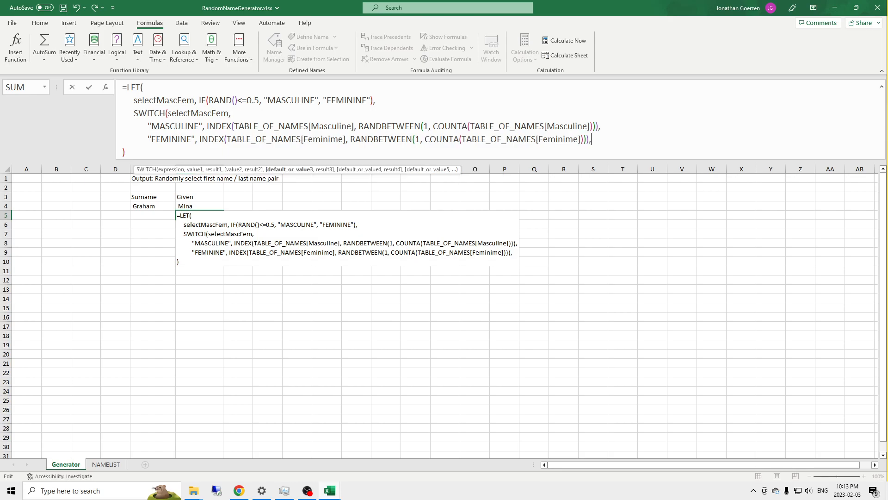
Step: Add "" as the SWITCH default on a new line, close the SWITCH, and commit the LET formula in F5
{"action": "key", "text": "alt+Return"}
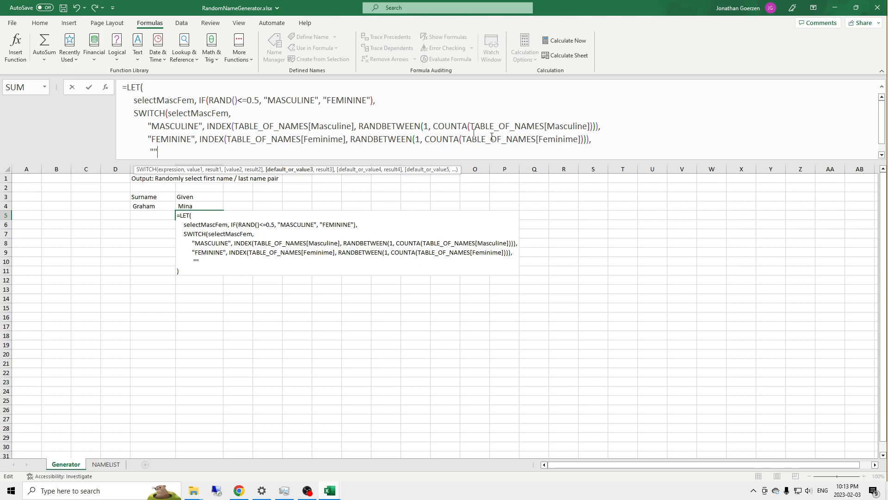
{"action": "scroll", "coordinate": [224, 148], "scroll_direction": "down", "scroll_amount": 1}
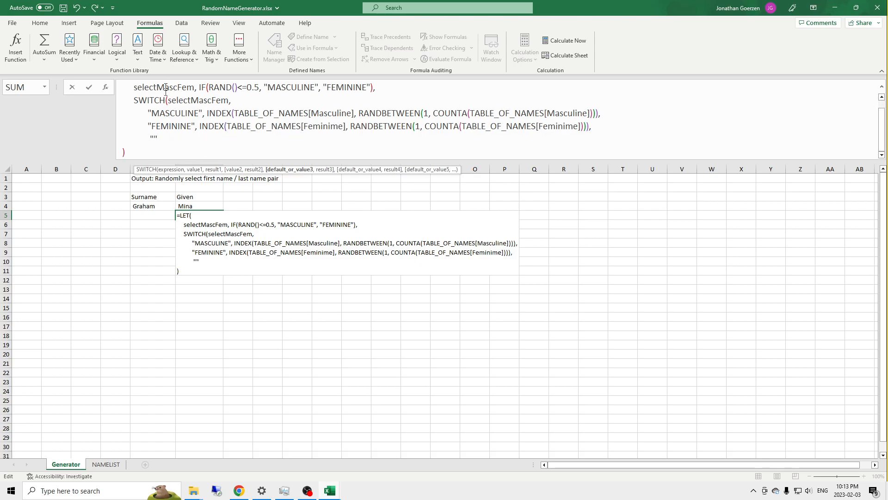
{"action": "type", "text": ")"}
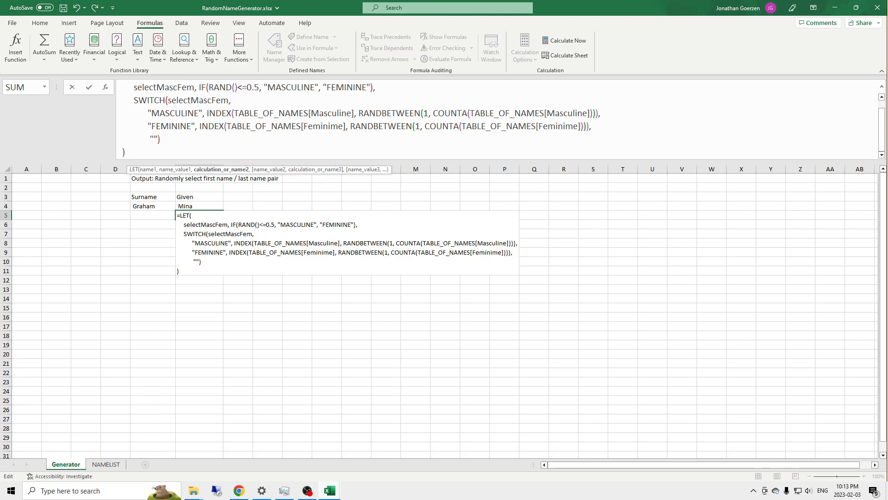
{"action": "scroll", "coordinate": [200, 104], "scroll_direction": "up", "scroll_amount": 1}
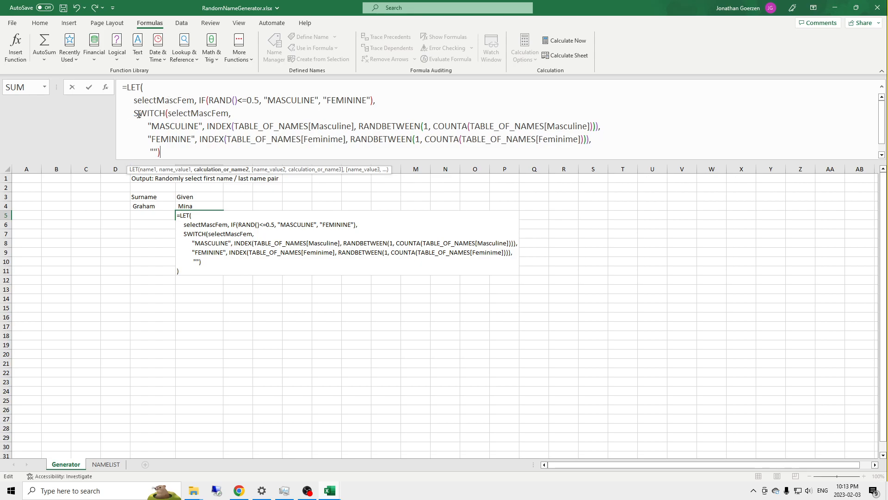
{"action": "scroll", "coordinate": [199, 104], "scroll_direction": "down", "scroll_amount": 1}
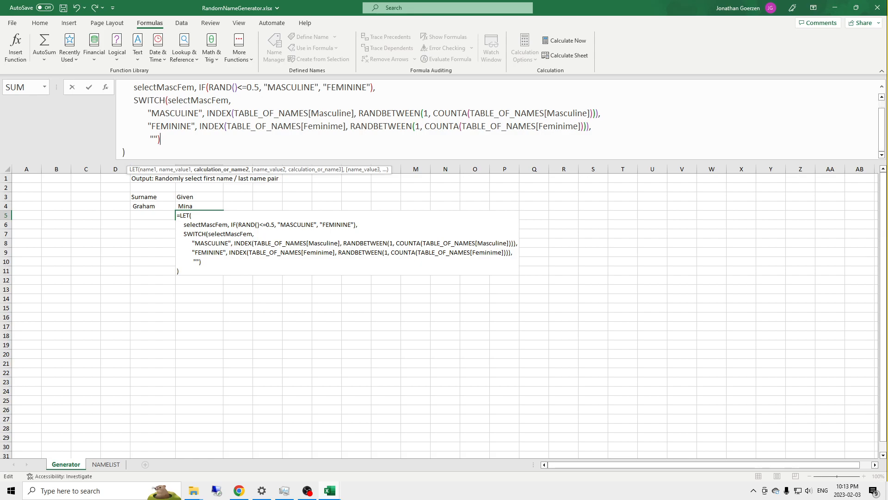
{"action": "key", "text": "Return"}
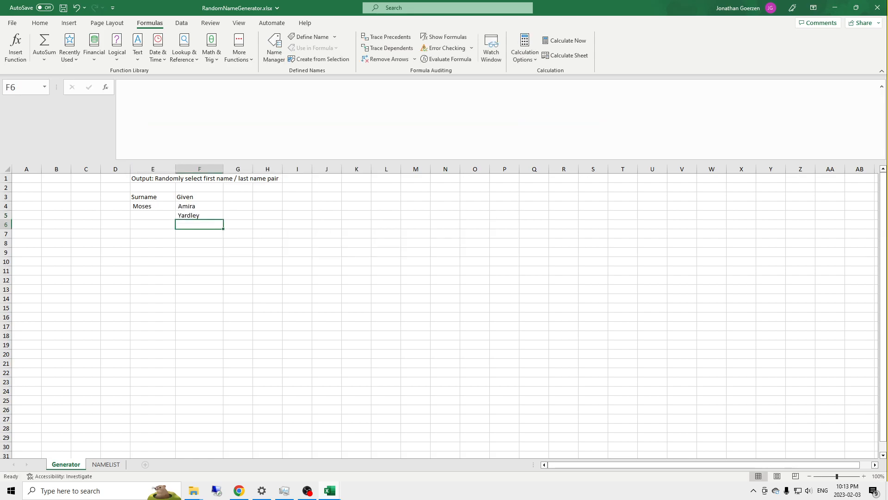
Step: Recalculate the workbook repeatedly to test the random given name formula in F5
{"action": "left_click", "coordinate": [206, 216]}
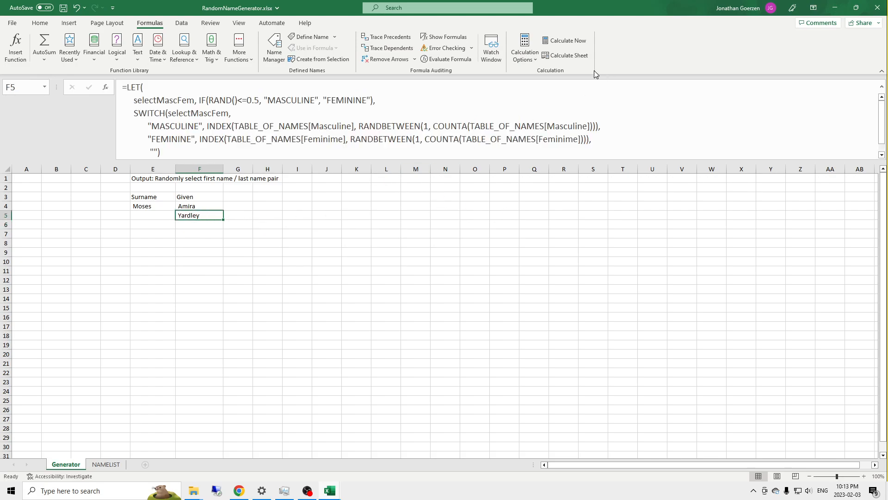
{"action": "left_click", "coordinate": [565, 42]}
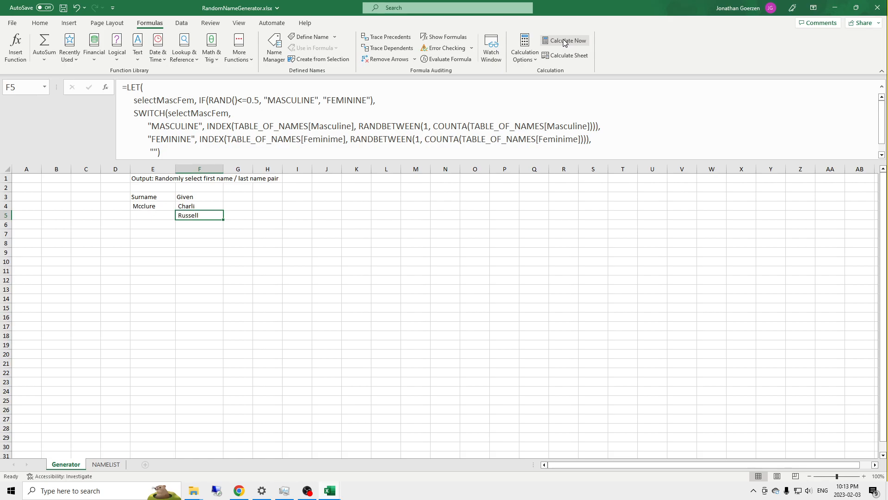
{"action": "left_click", "coordinate": [565, 43]}
{"action": "left_click", "coordinate": [564, 42]}
{"action": "left_click", "coordinate": [563, 42]}
{"action": "left_click", "coordinate": [563, 42]}
{"action": "left_click", "coordinate": [563, 43]}
{"action": "left_click", "coordinate": [563, 43]}
{"action": "left_click", "coordinate": [563, 43]}
{"action": "left_click", "coordinate": [562, 44]}
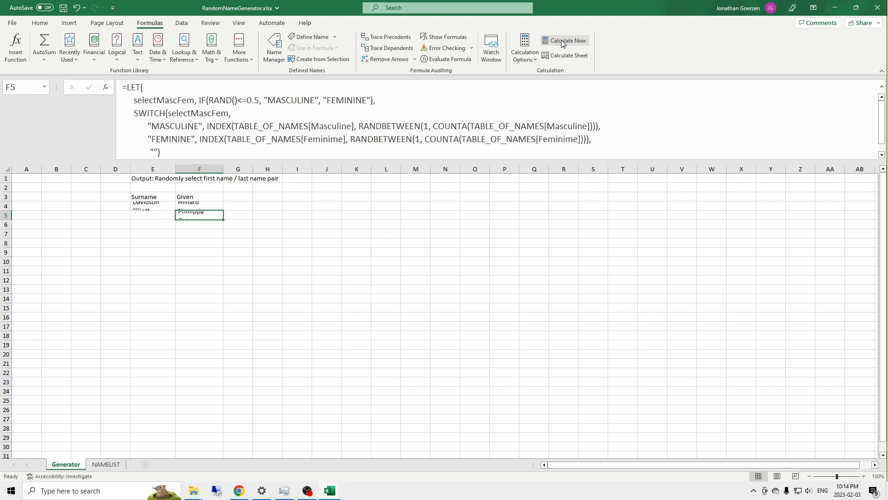
{"action": "left_click", "coordinate": [562, 43]}
{"action": "left_click", "coordinate": [562, 43]}
{"action": "left_click", "coordinate": [563, 43]}
{"action": "left_click", "coordinate": [562, 44]}
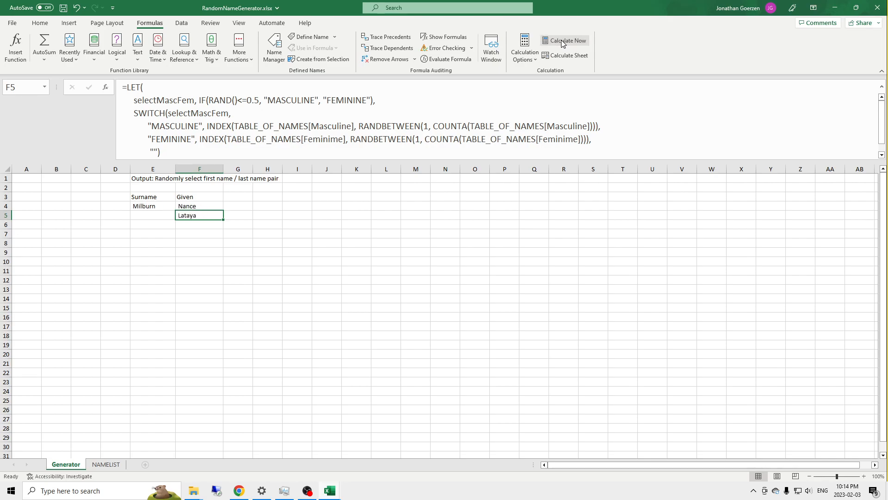
{"action": "left_click", "coordinate": [561, 43]}
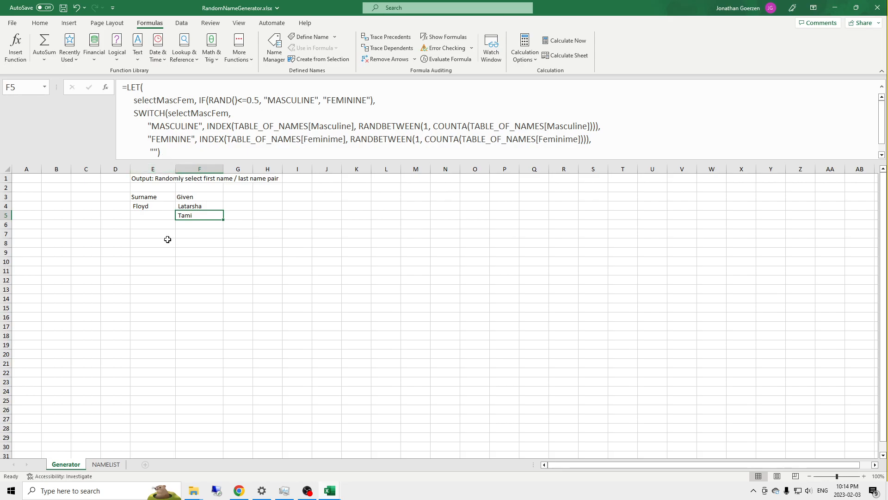
Step: Move the random surname formula from E4 to E5, beside the LET-based given name
{"action": "left_click", "coordinate": [154, 206]}
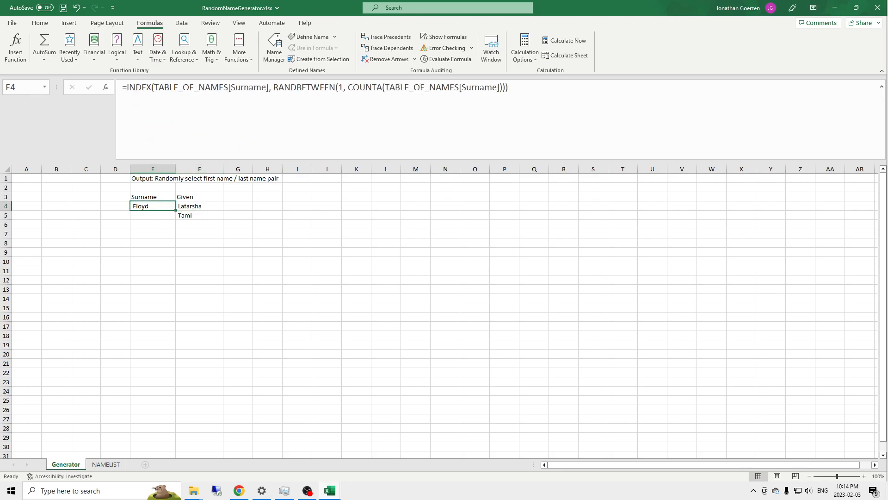
{"action": "left_click", "coordinate": [212, 217]}
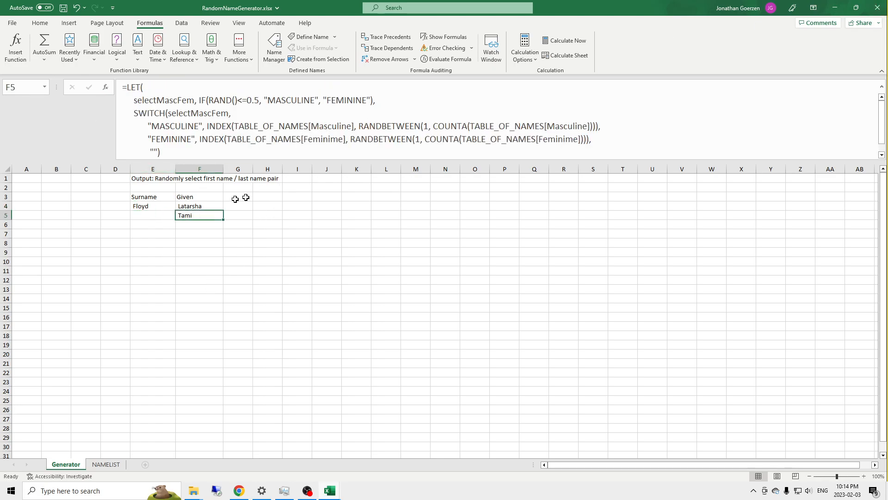
{"action": "left_click", "coordinate": [146, 206]}
{"action": "left_click_drag", "start_coordinate": [164, 210], "coordinate": [166, 218]}
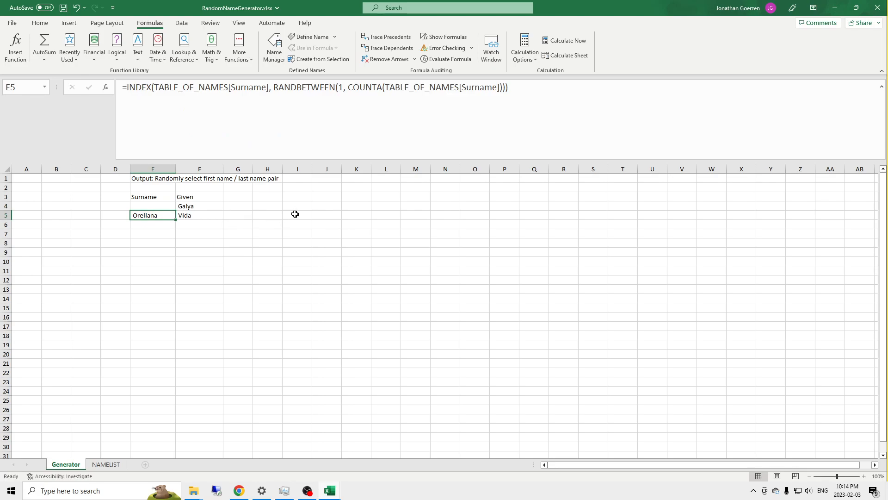
Step: Enter the formula =F5 & E5 in H5 to join the given name and surname
{"action": "left_click", "coordinate": [255, 218]}
{"action": "type", "text": "="}
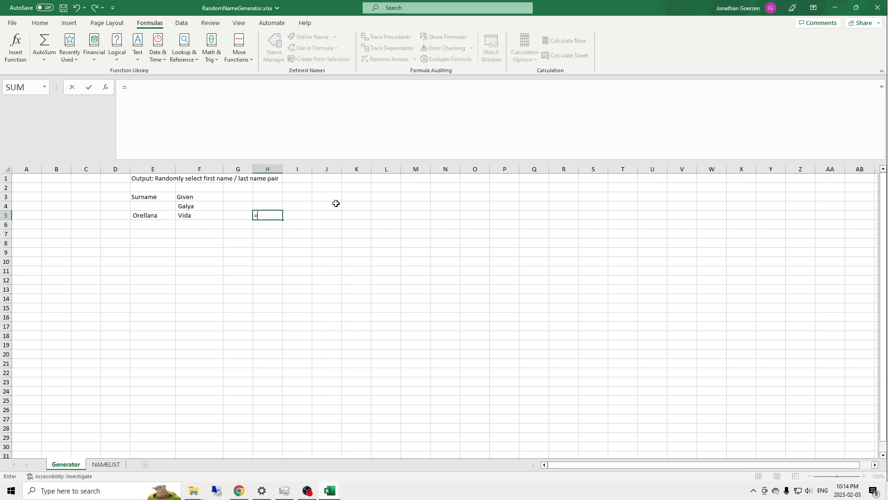
{"action": "key", "text": "Left"}
{"action": "key", "text": "Left"}
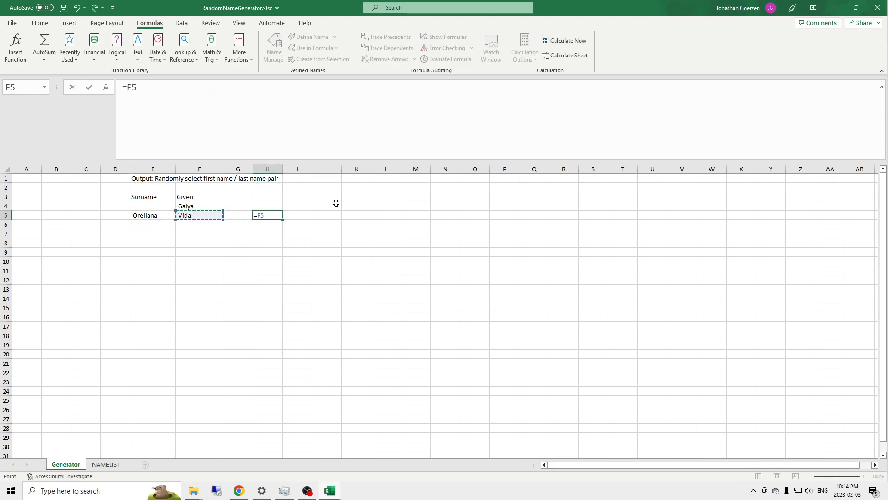
{"action": "type", "text": "&"}
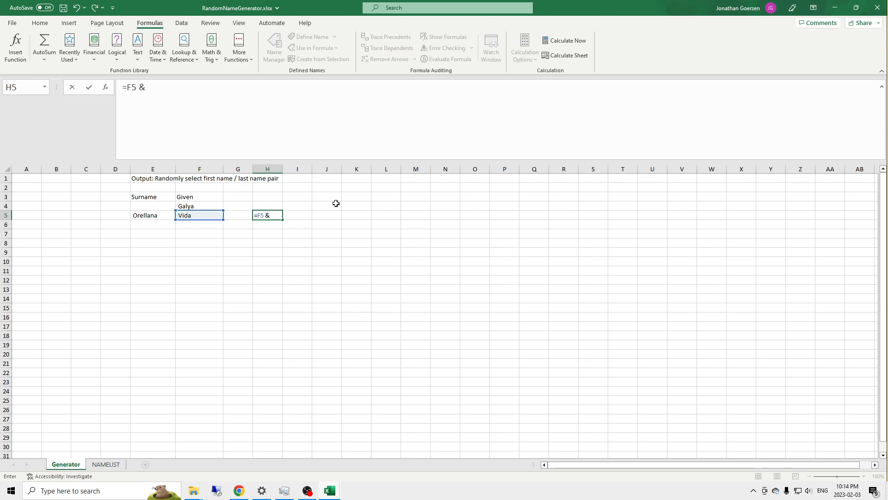
{"action": "left_click", "coordinate": [153, 214]}
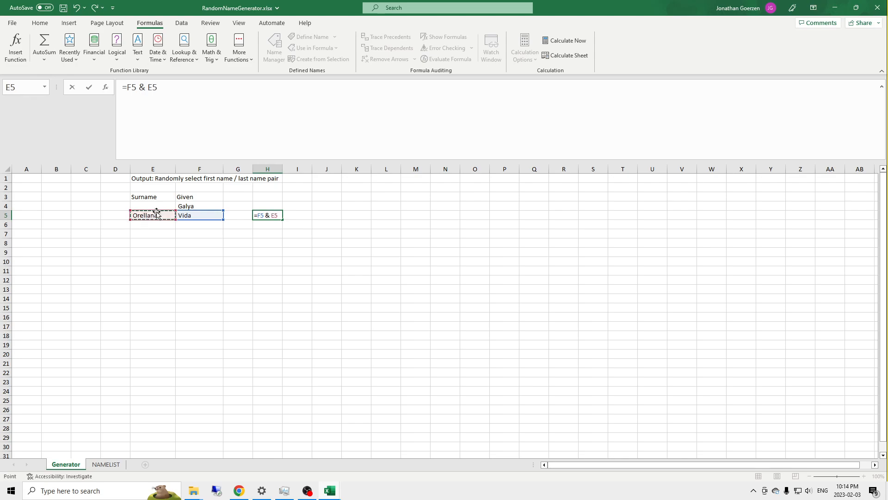
{"action": "left_click", "coordinate": [164, 88]}
{"action": "key", "text": "Return"}
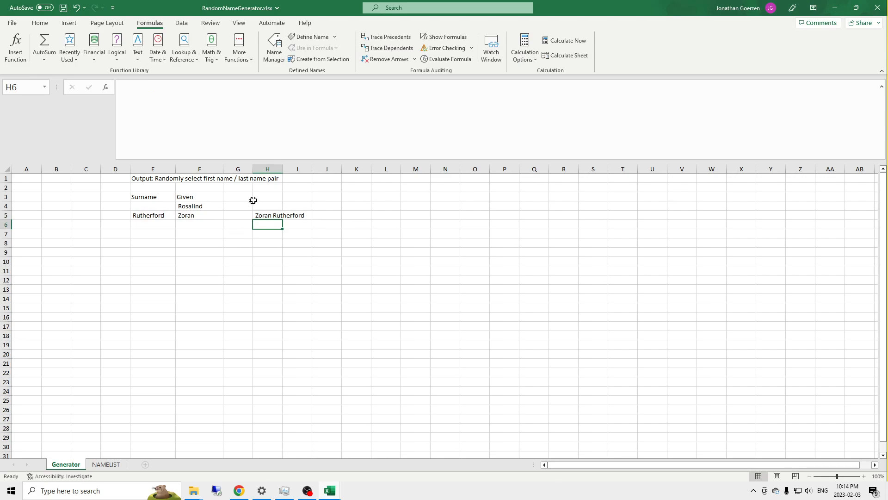
Step: Wrap both references of the H5 formula in TRIM so it reads =TRIM(F5) & TRIM(E5)
{"action": "left_click", "coordinate": [268, 215]}
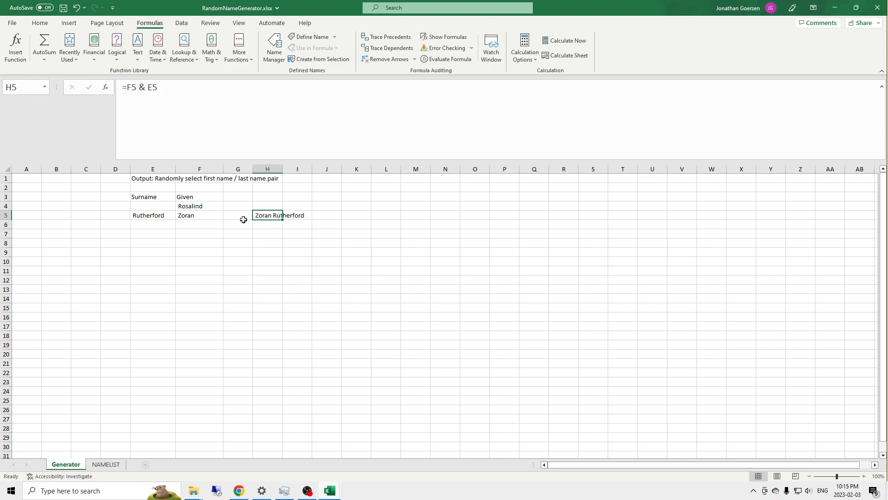
{"action": "left_click", "coordinate": [127, 88]}
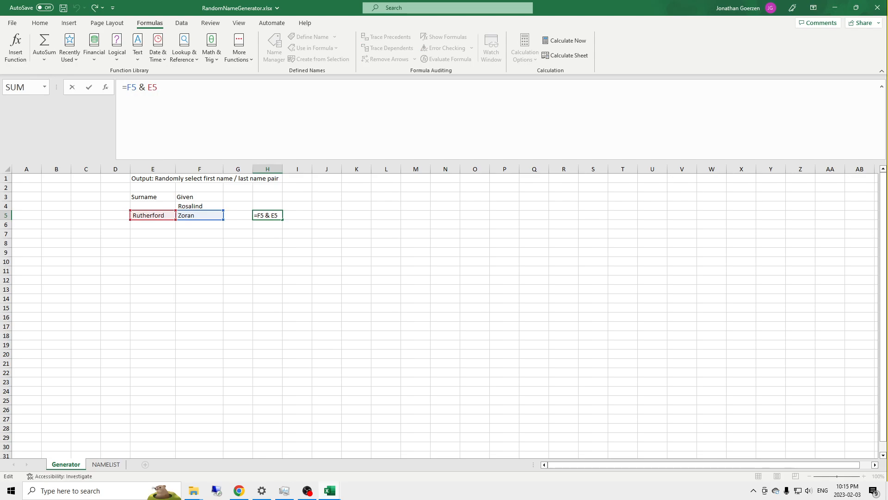
{"action": "type", "text": "TRI"}
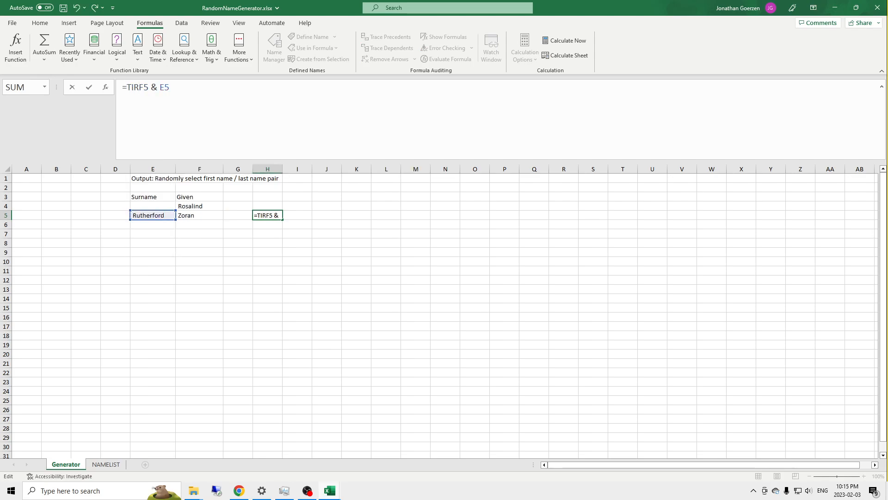
{"action": "type", "text": "M(F5"}
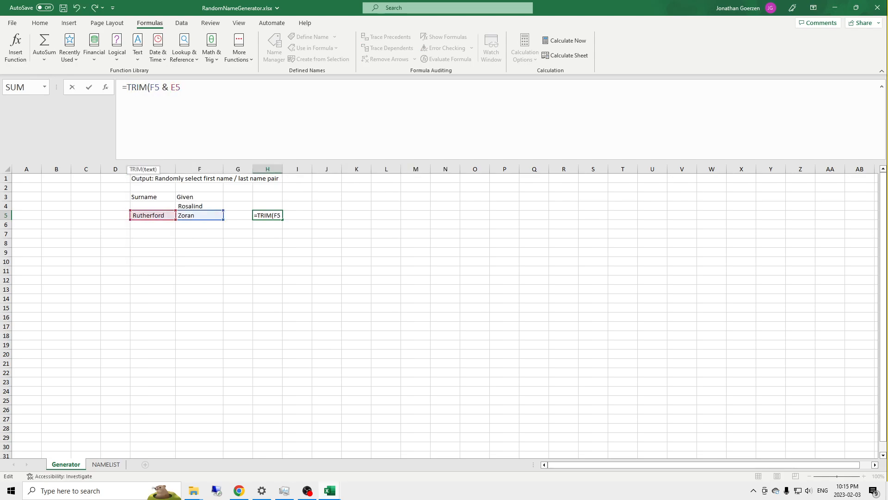
{"action": "type", "text": ") & "}
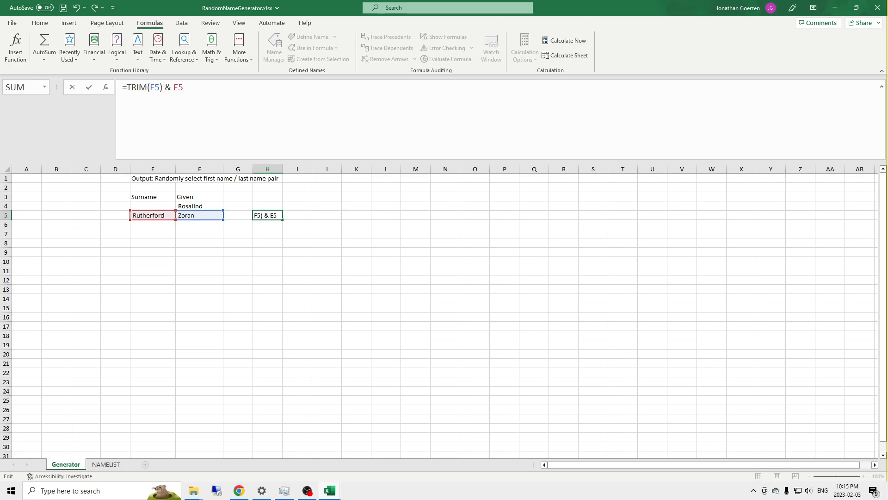
{"action": "type", "text": "TRIME"}
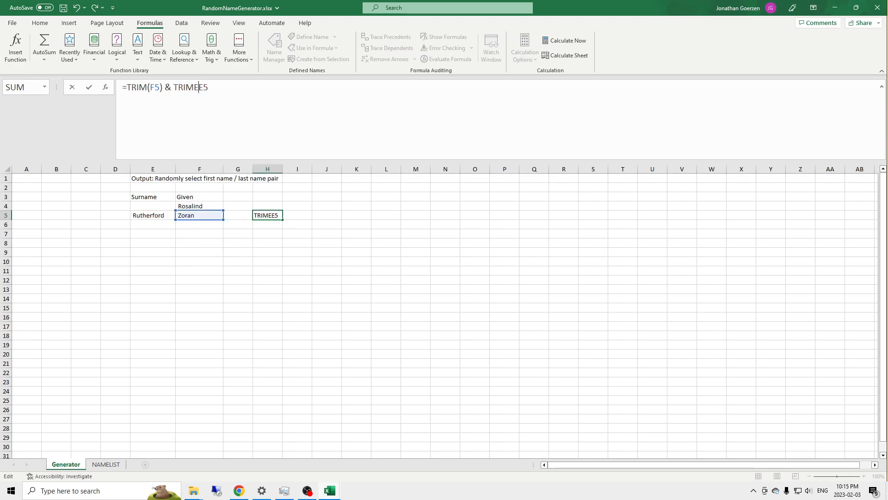
{"action": "key", "text": "BackSpace"}
{"action": "type", "text": "(F5"}
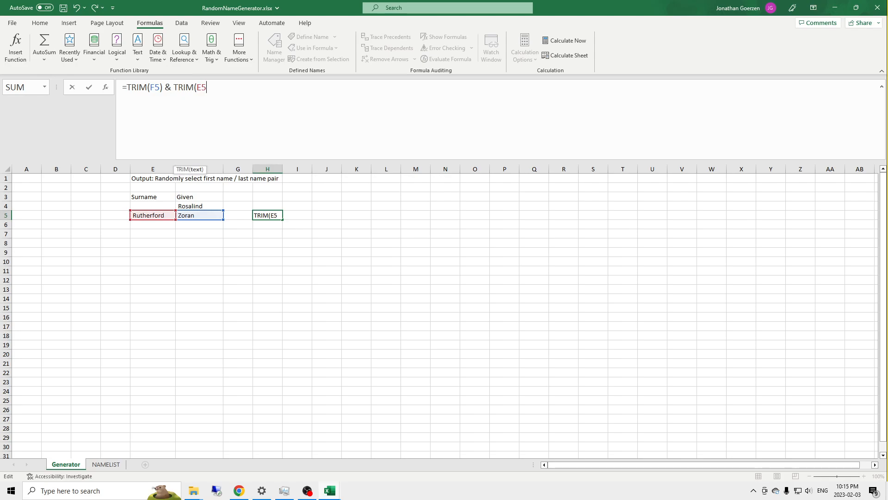
{"action": "type", "text": ")"}
{"action": "key", "text": "Return"}
{"action": "key", "text": "Up"}
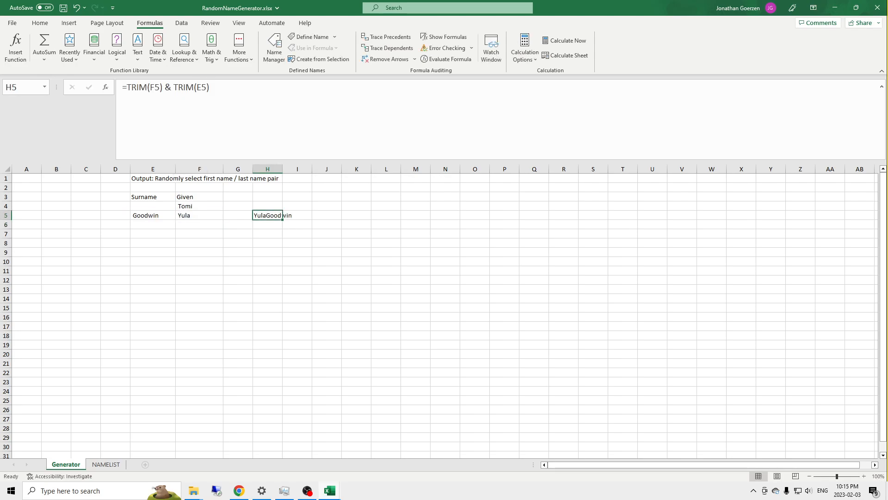
Step: Insert a " " separator between the two TRIM parts in H5, making it =TRIM(F5) & " " & TRIM(E5)
{"action": "left_click", "coordinate": [220, 92]}
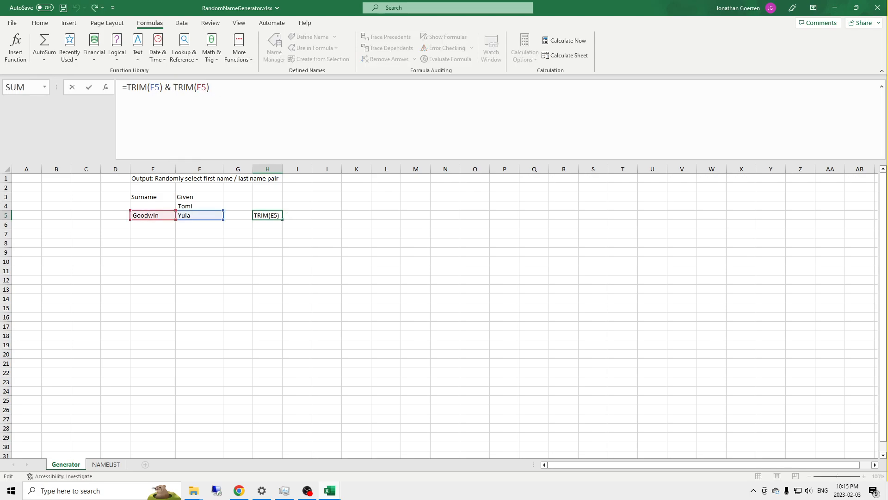
{"action": "type", "text": "\" \""}
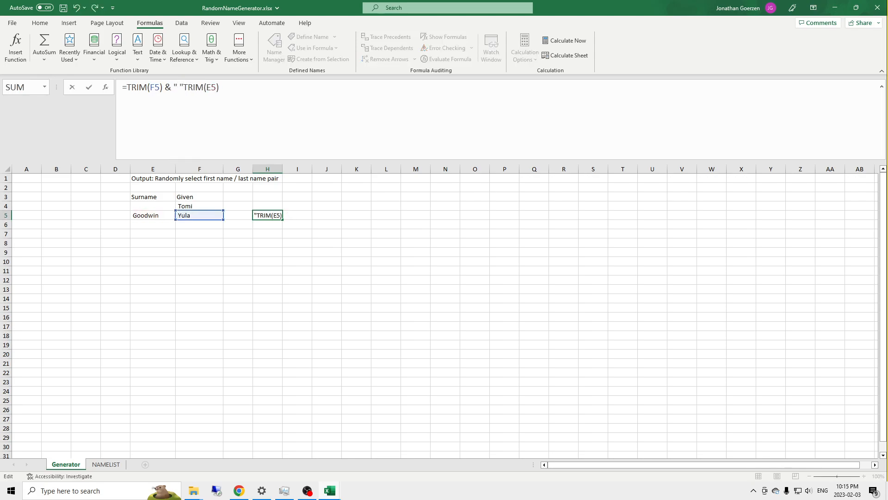
{"action": "key", "text": "BackSpace"}
{"action": "key", "text": "BackSpace"}
{"action": "type", "text": "\" &"}
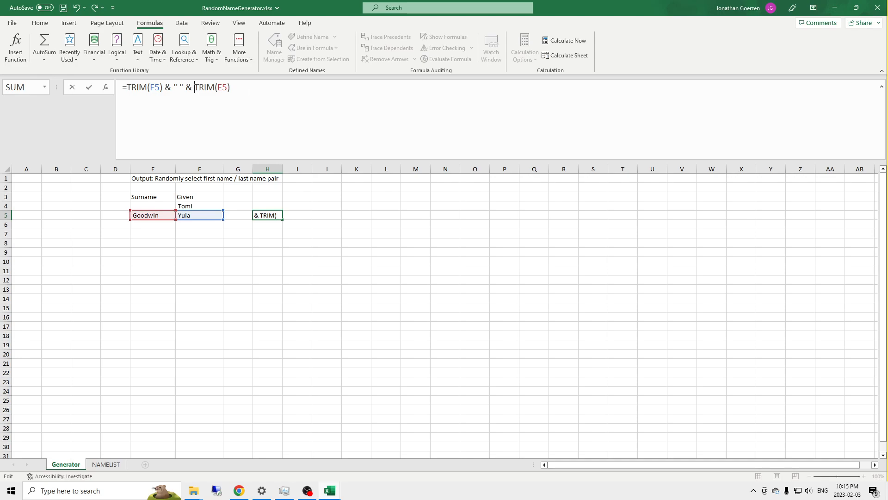
{"action": "key", "text": "ctrl+Return"}
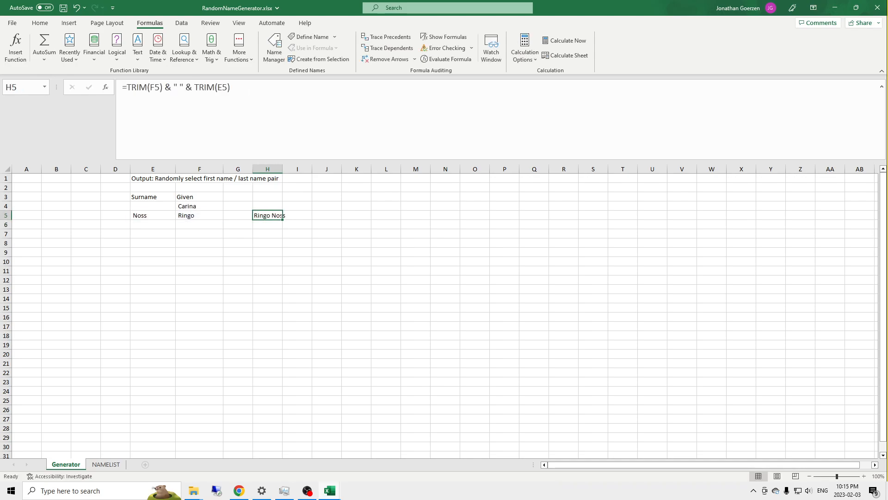
Step: Recalculate the workbook repeatedly to test the full name in H5, and review the formulas in E5, F5 and H5
{"action": "left_click", "coordinate": [271, 204]}
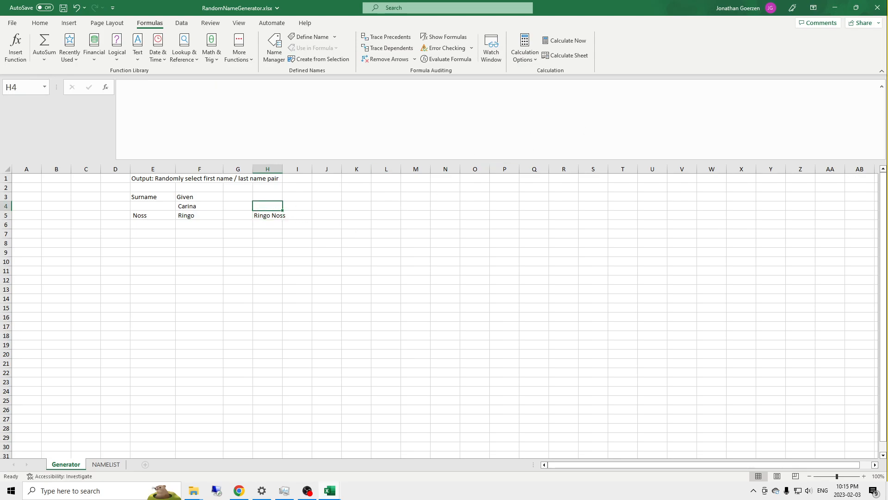
{"action": "left_click", "coordinate": [562, 42]}
{"action": "left_click", "coordinate": [562, 42]}
{"action": "left_click", "coordinate": [562, 41]}
{"action": "left_click", "coordinate": [562, 42]}
{"action": "left_click", "coordinate": [563, 42]}
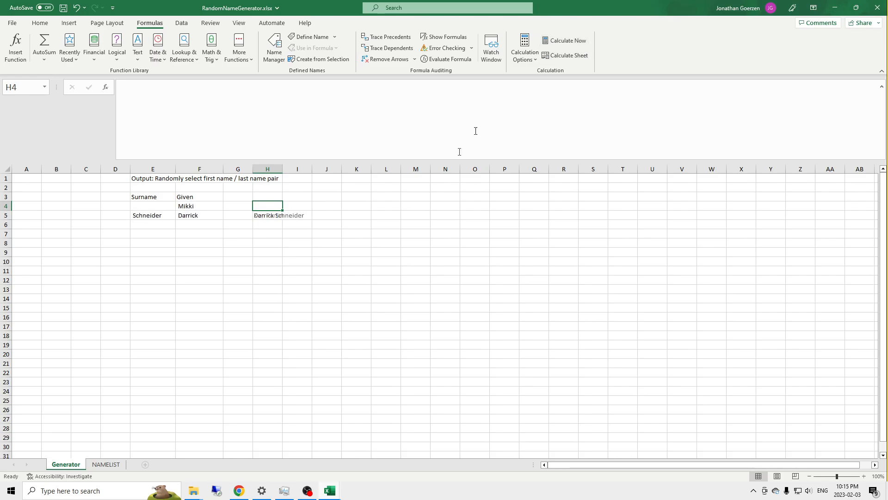
{"action": "left_click", "coordinate": [265, 214]}
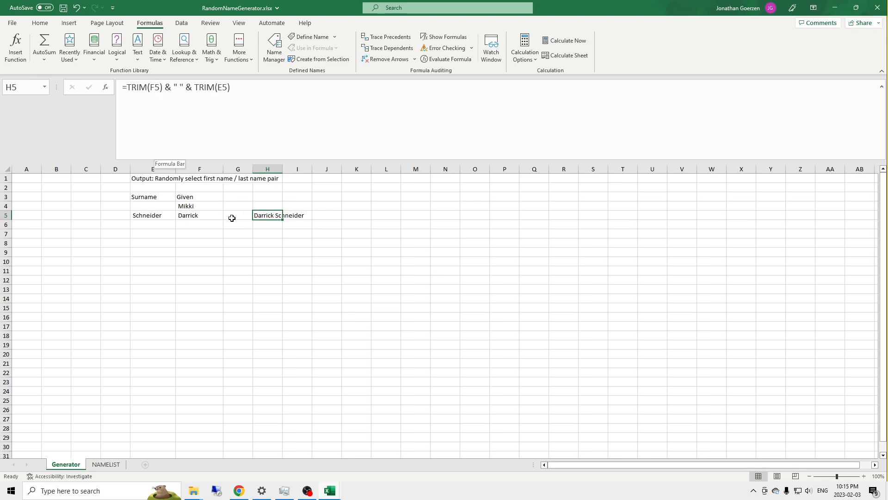
{"action": "left_click", "coordinate": [192, 216]}
{"action": "left_click", "coordinate": [147, 215]}
{"action": "left_click", "coordinate": [190, 215]}
{"action": "left_click", "coordinate": [266, 215]}
Step: Replace the E5 reference in the H5 formula with the INDEX/RANDBETWEEN surname expression copied from E5
{"action": "left_click", "coordinate": [153, 216]}
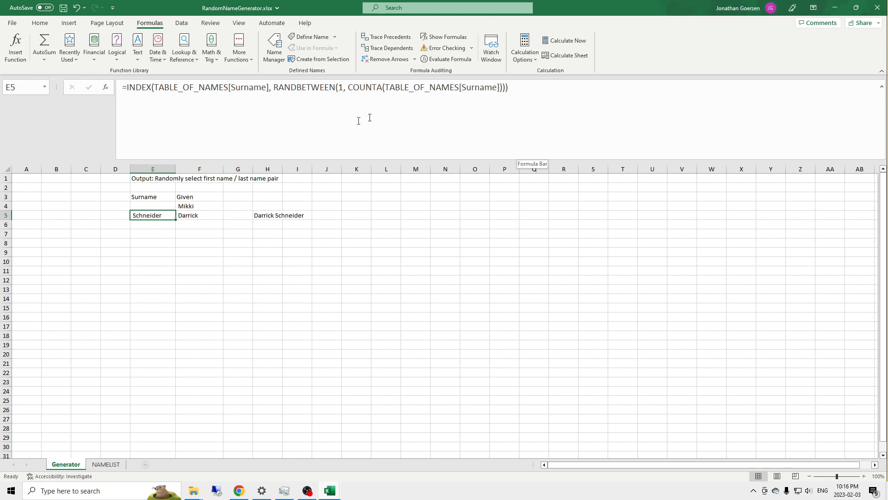
{"action": "left_click_drag", "start_coordinate": [510, 88], "coordinate": [137, 99]}
{"action": "key", "text": "ctrl+c"}
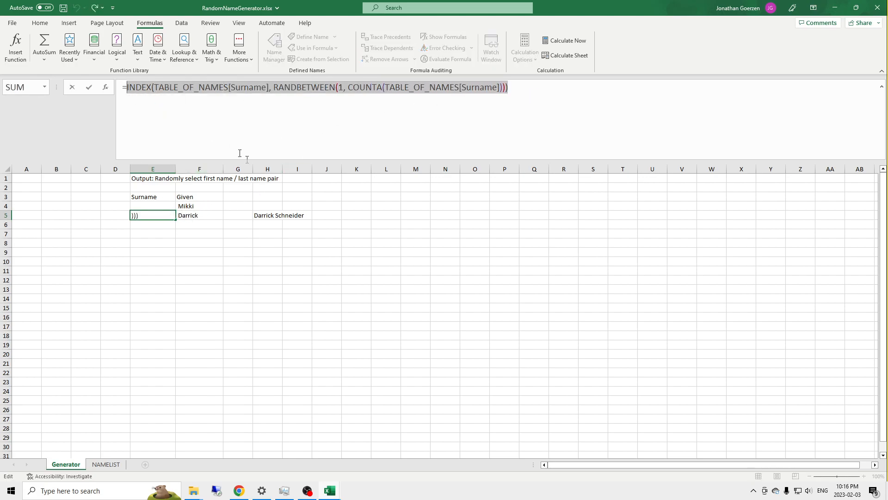
{"action": "key", "text": "Escape"}
{"action": "left_click", "coordinate": [260, 215]}
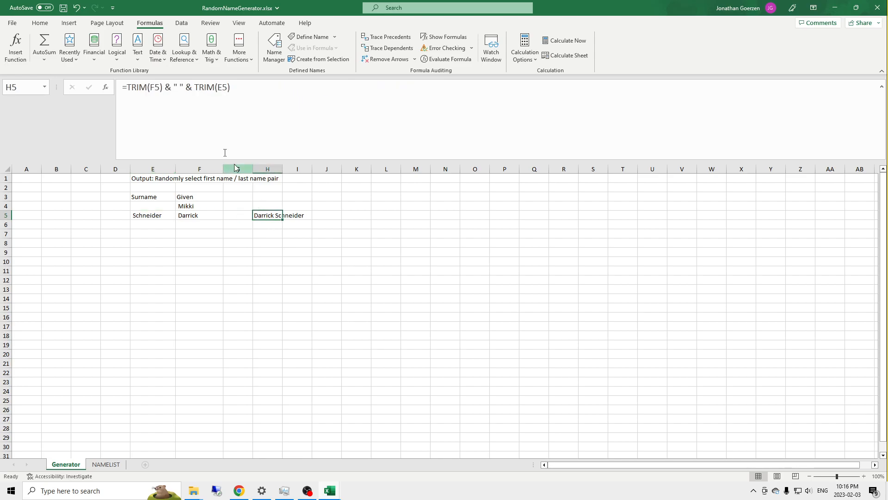
{"action": "left_click", "coordinate": [223, 88]}
{"action": "key", "text": "Delete"}
{"action": "key", "text": "BackSpace"}
{"action": "key", "text": "ctrl+v"}
{"action": "key", "text": "Return"}
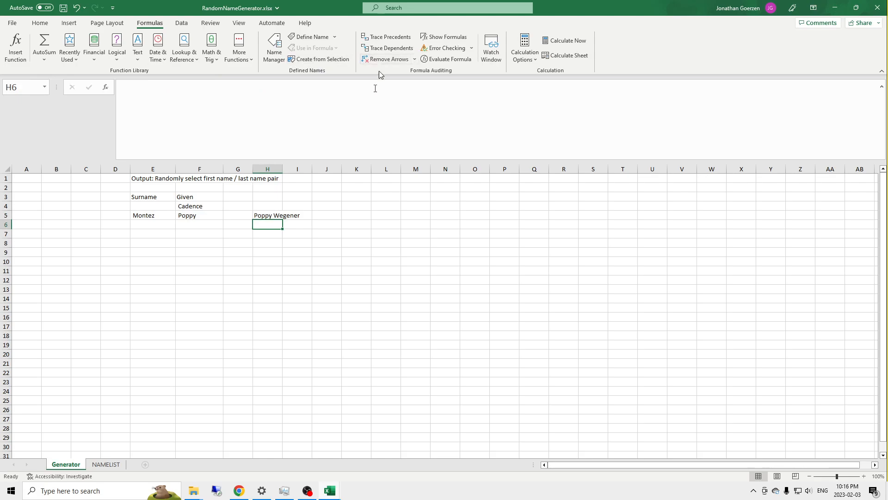
Step: Replace the F5 reference in the H5 formula with the whole LET given name expression copied from F5
{"action": "left_click", "coordinate": [181, 214]}
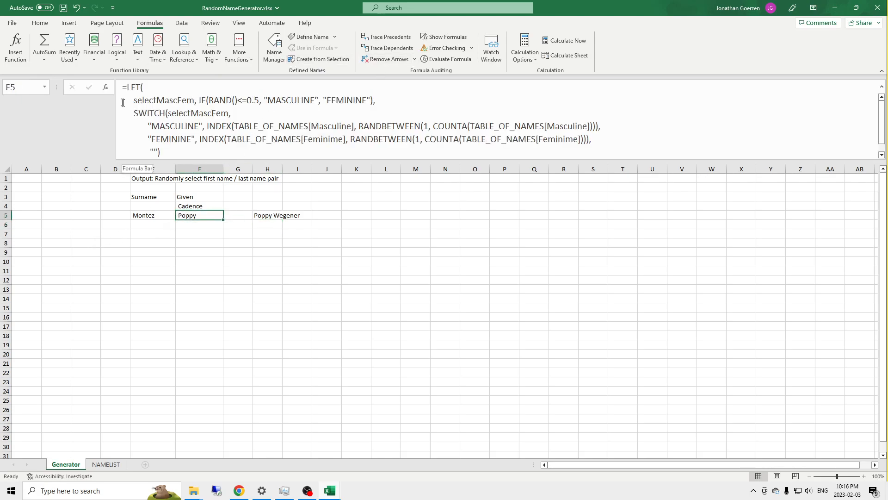
{"action": "left_click_drag", "start_coordinate": [123, 87], "coordinate": [194, 160]}
{"action": "key", "text": "ctrl+c"}
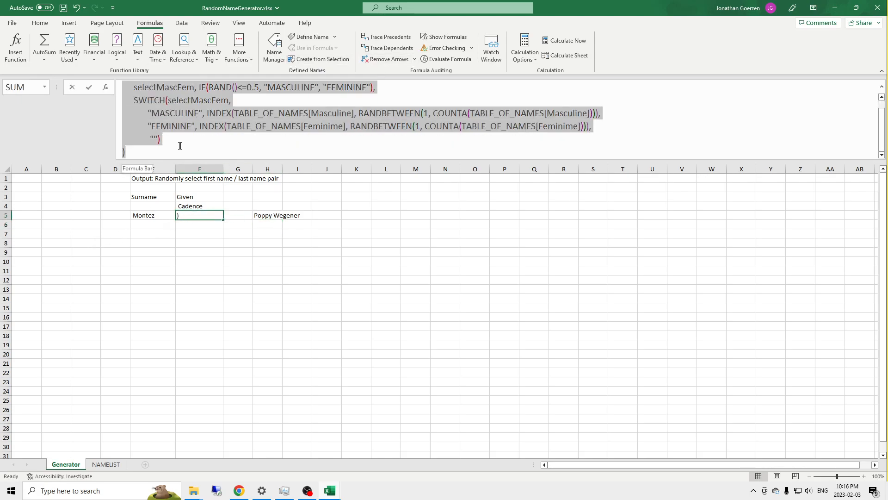
{"action": "key", "text": "Escape"}
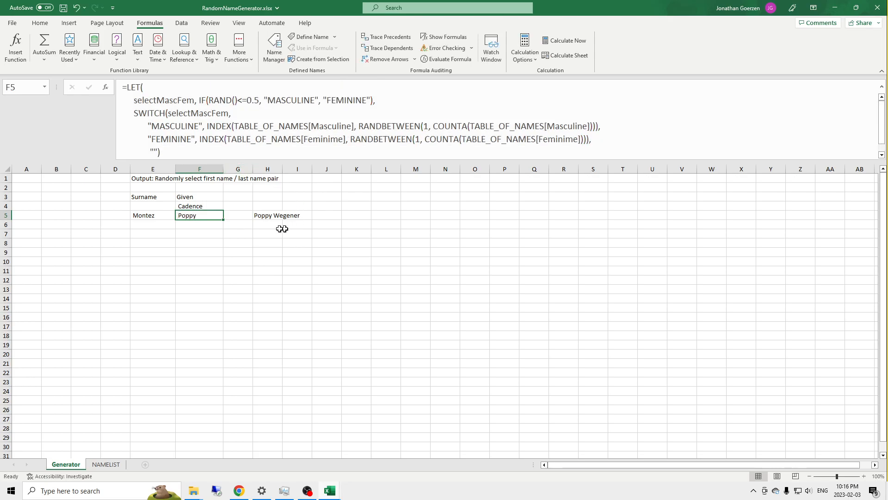
{"action": "left_click", "coordinate": [259, 215]}
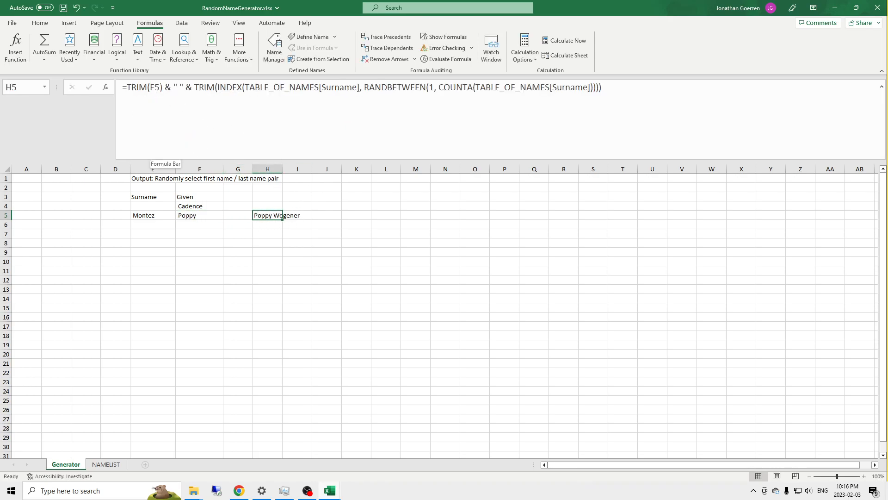
{"action": "double_click", "coordinate": [152, 87]}
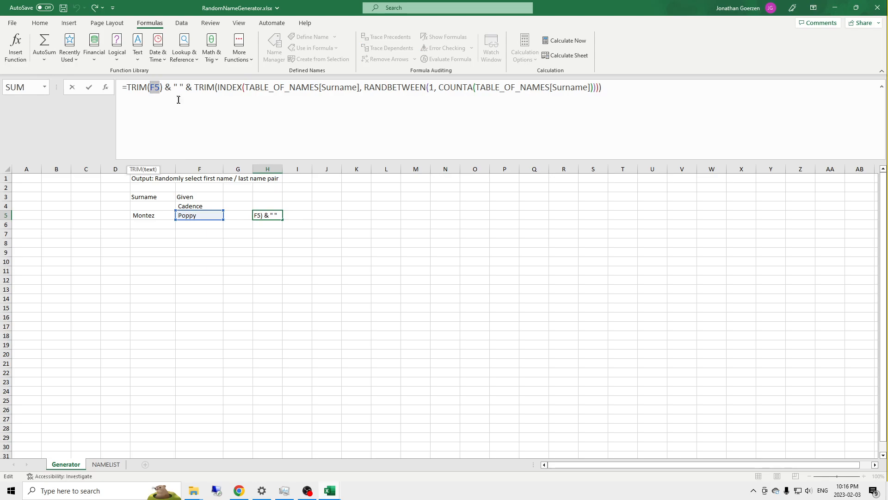
{"action": "key", "text": "ctrl+v"}
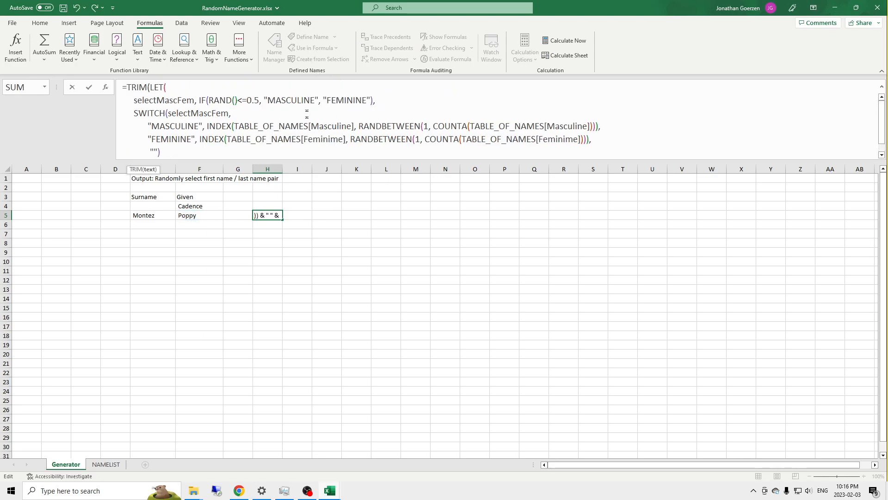
{"action": "key", "text": "Return"}
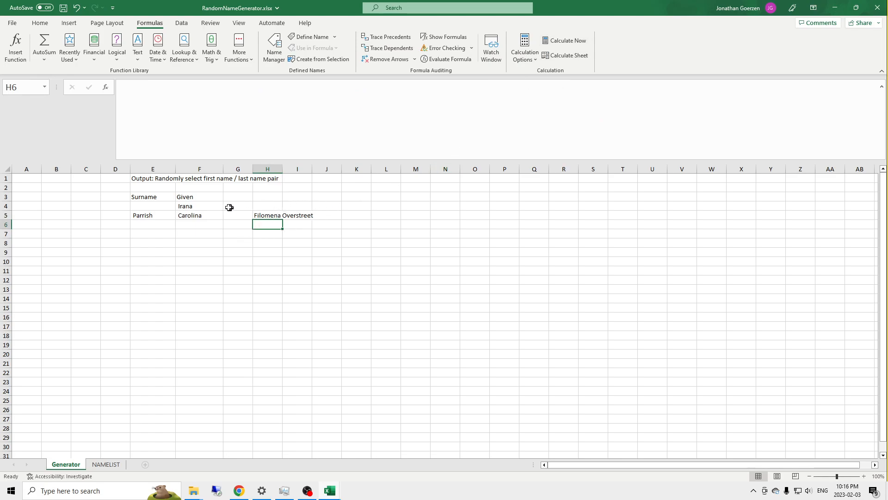
Step: Examine the complete single-cell name formula in H5 against the separate formulas in E5:F5
{"action": "left_click", "coordinate": [262, 214]}
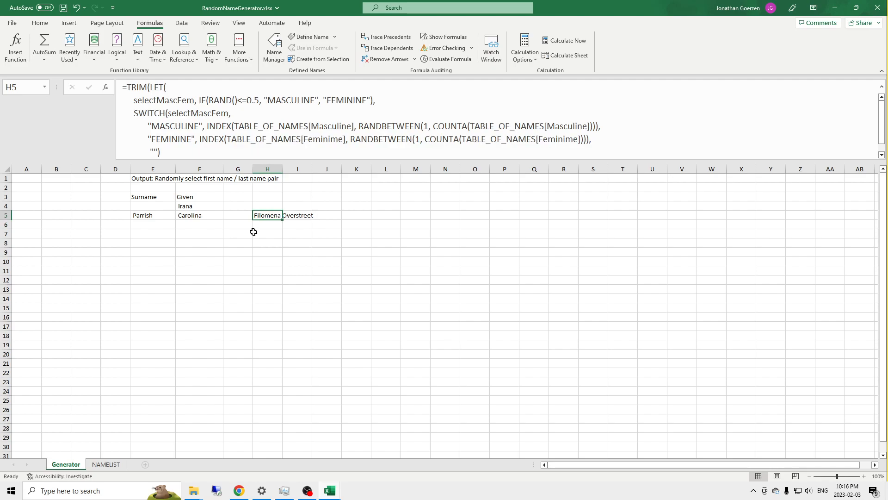
{"action": "left_click_drag", "start_coordinate": [143, 215], "coordinate": [199, 215]}
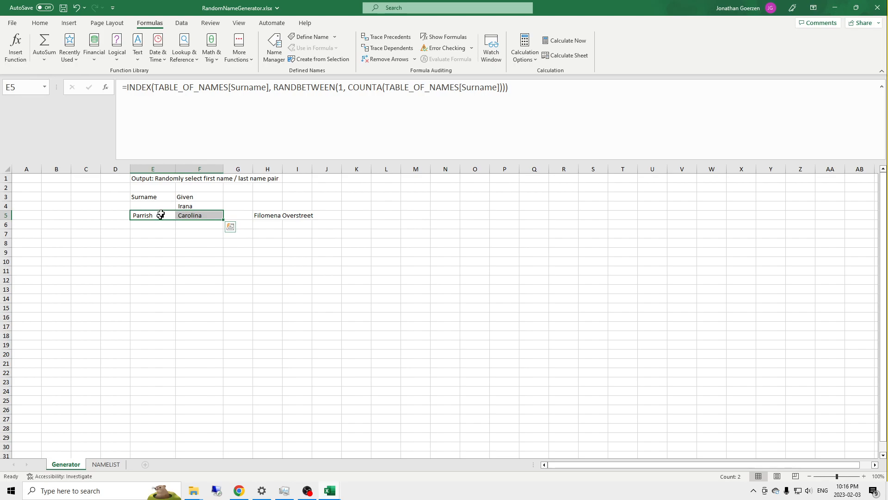
{"action": "left_click", "coordinate": [272, 215]}
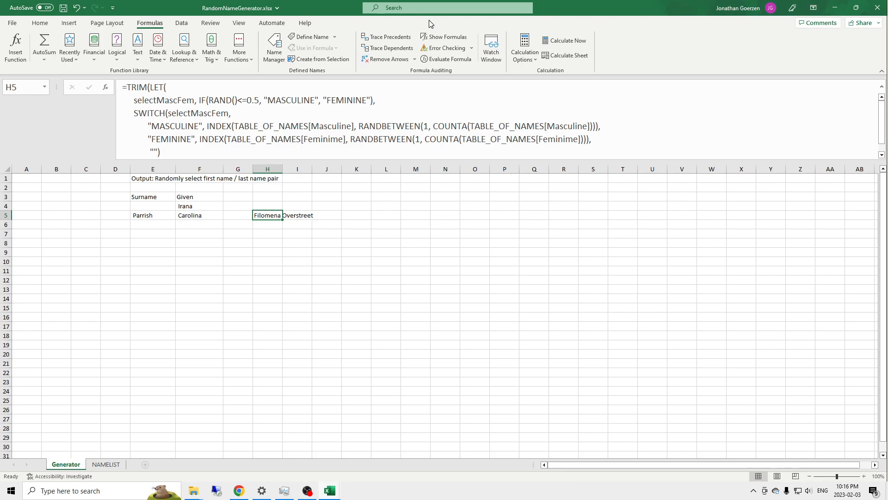
{"action": "scroll", "coordinate": [223, 132], "scroll_direction": "down", "scroll_amount": 1}
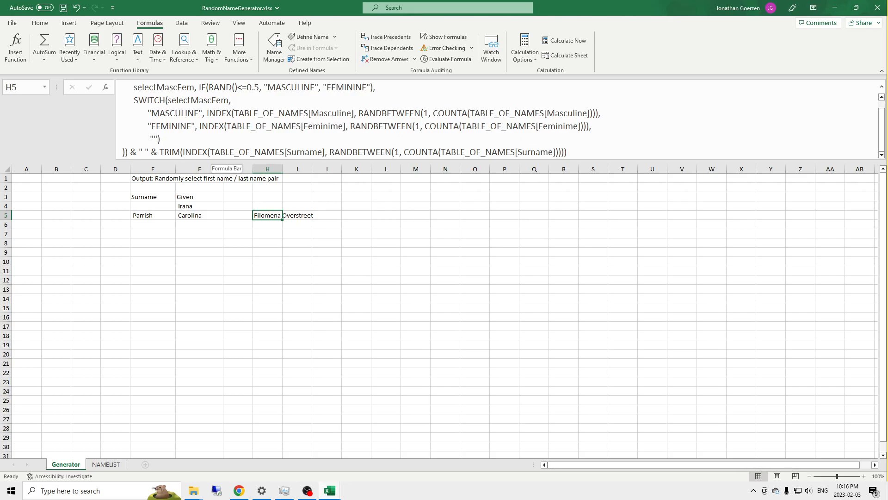
{"action": "scroll", "coordinate": [177, 118], "scroll_direction": "up", "scroll_amount": 1}
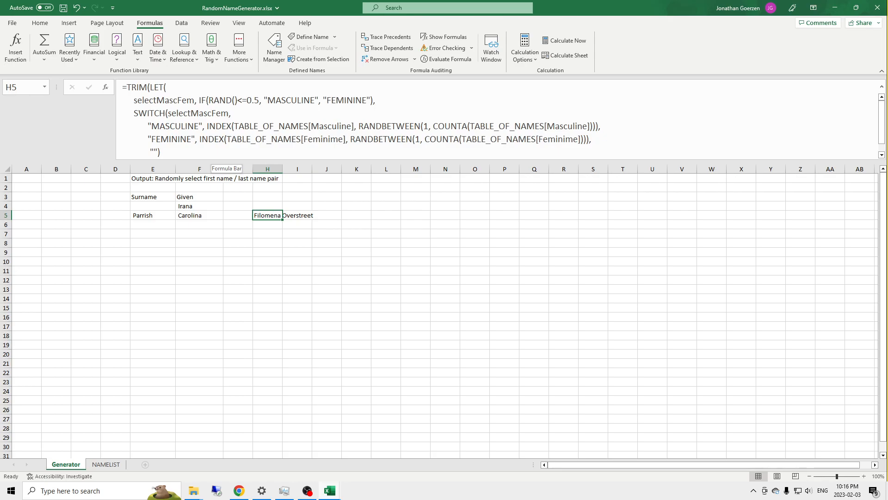
{"action": "left_click", "coordinate": [357, 214]}
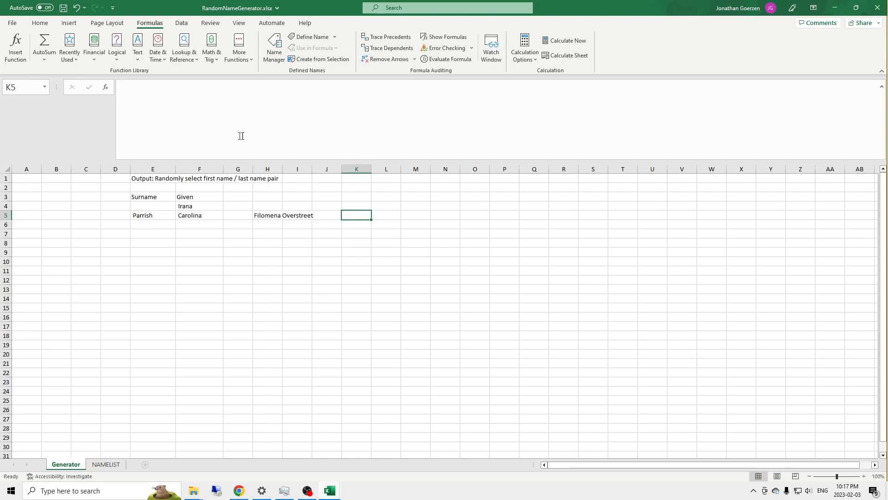
{"action": "left_click", "coordinate": [202, 100]}
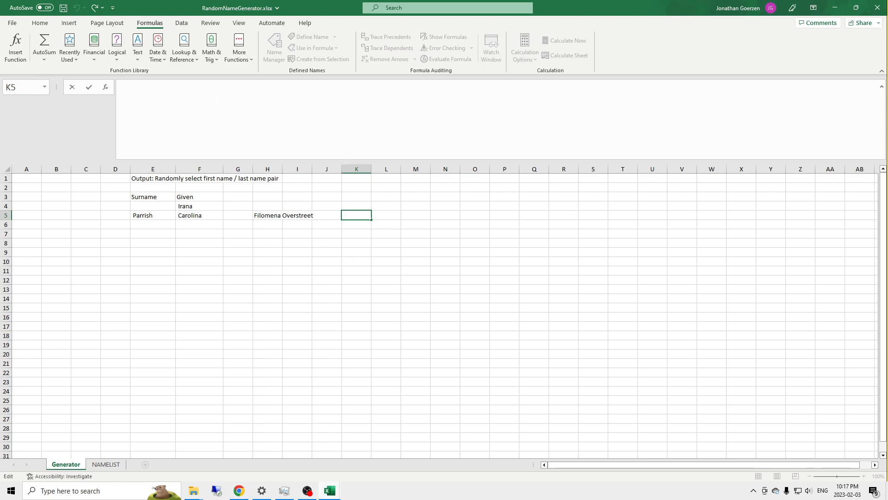
{"action": "type", "text": "=Lab"}
{"action": "key", "text": "BackSpace"}
{"action": "type", "text": "m"}
{"action": "key", "text": "Tab"}
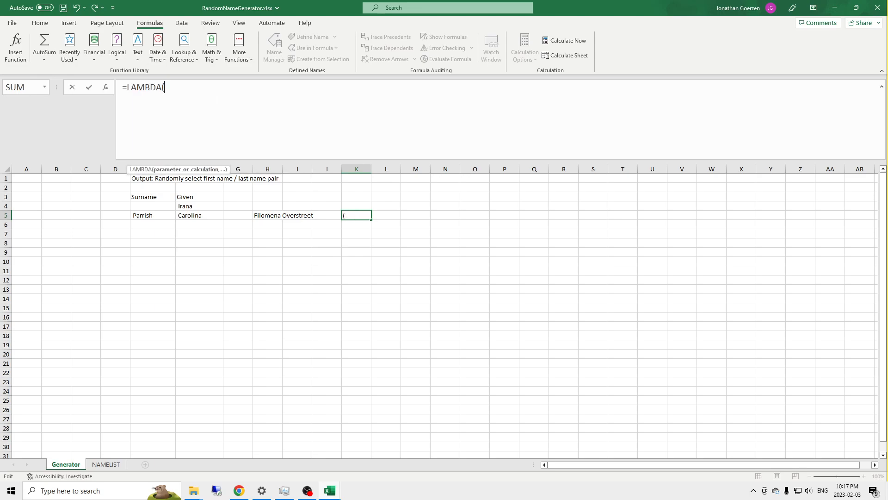
{"action": "key", "text": "alt+Return"}
{"action": "type", "text": ")"}
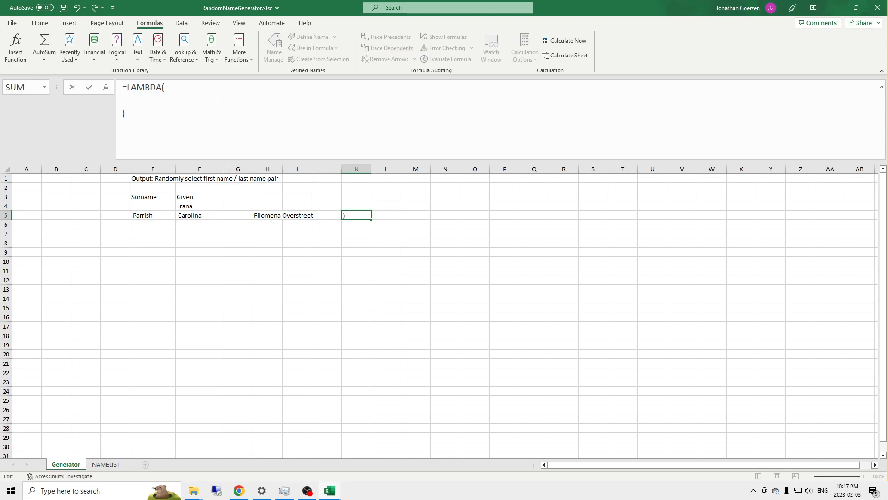
{"action": "type", "text": "()"}
{"action": "key", "text": "Up"}
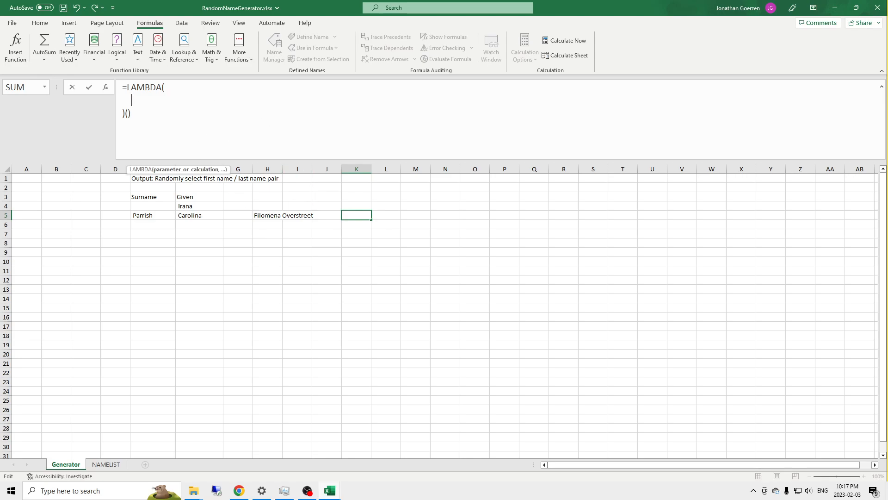
{"action": "left_click", "coordinate": [267, 215]}
{"action": "key", "text": "Escape"}
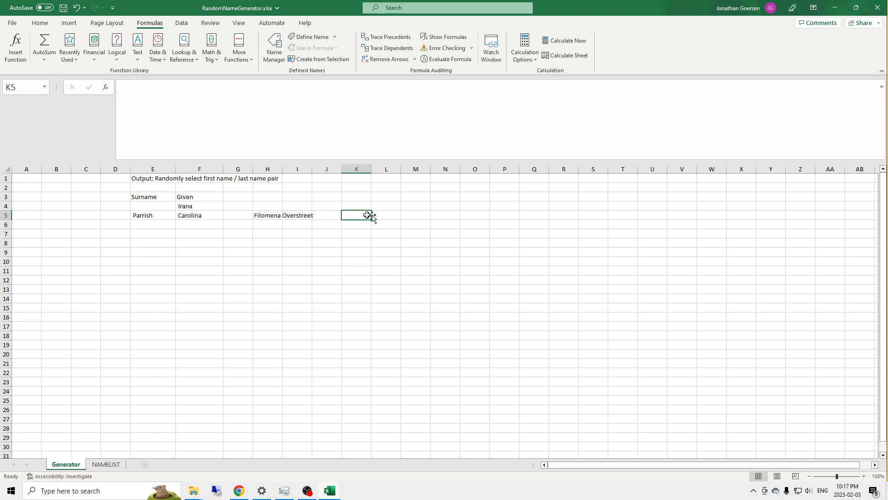
Step: Enlarge the formula bar to fit the whole H5 formula and review its SWITCH, selectMascFem and surname parts
{"action": "left_click", "coordinate": [276, 213]}
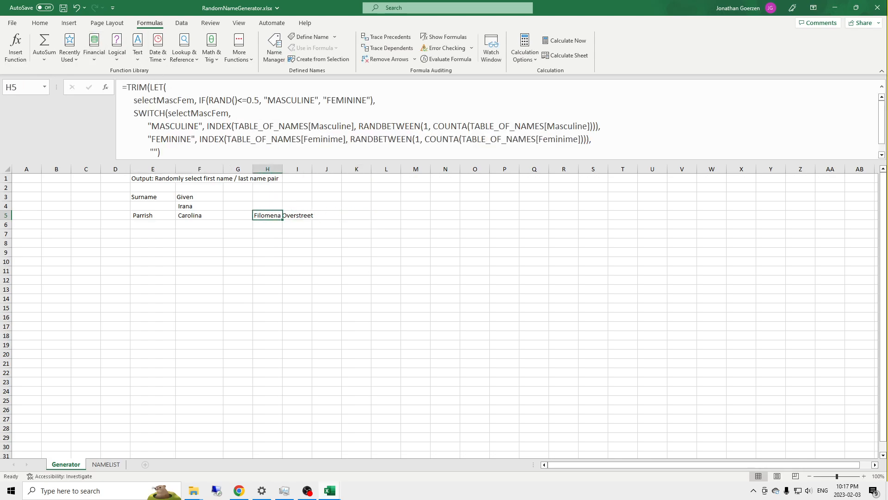
{"action": "left_click_drag", "start_coordinate": [379, 159], "coordinate": [377, 200]}
{"action": "left_click_drag", "start_coordinate": [161, 153], "coordinate": [106, 117]}
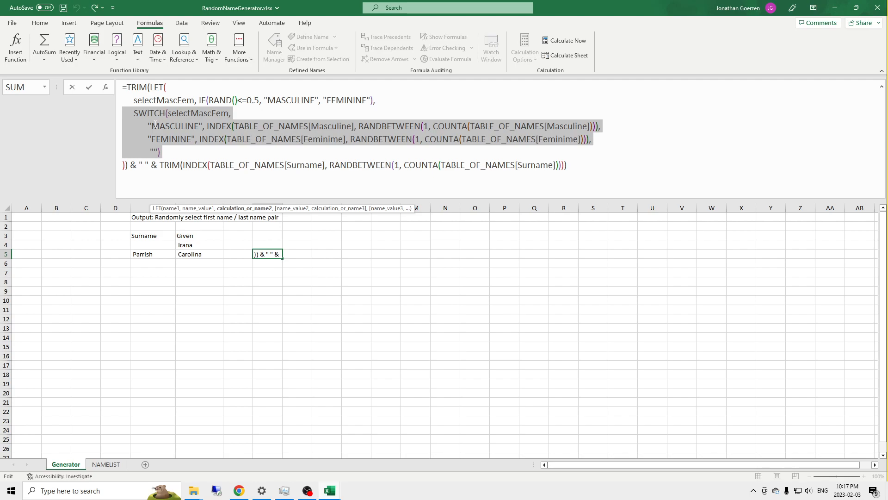
{"action": "left_click_drag", "start_coordinate": [393, 102], "coordinate": [124, 101]}
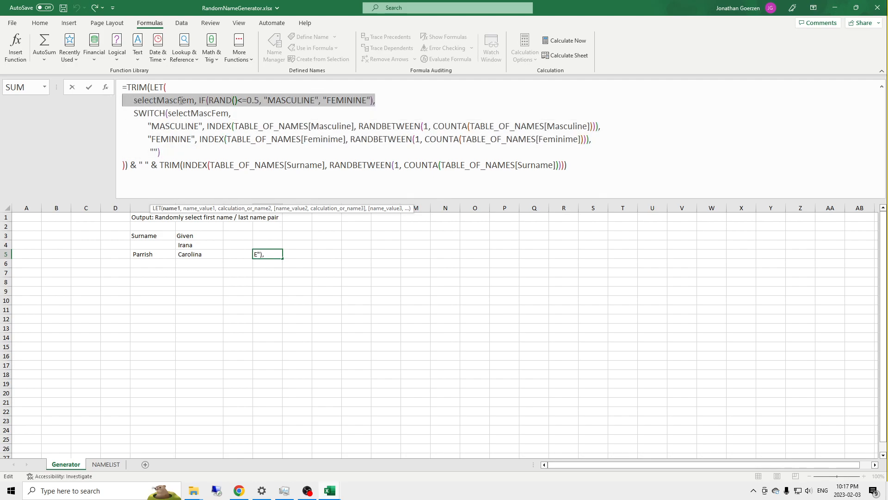
{"action": "left_click_drag", "start_coordinate": [572, 169], "coordinate": [160, 166]}
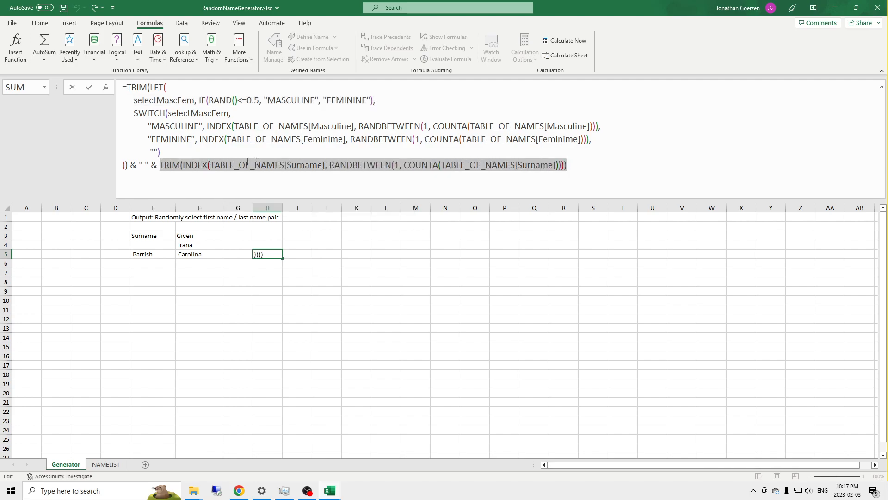
{"action": "key", "text": "ctrl+Return"}
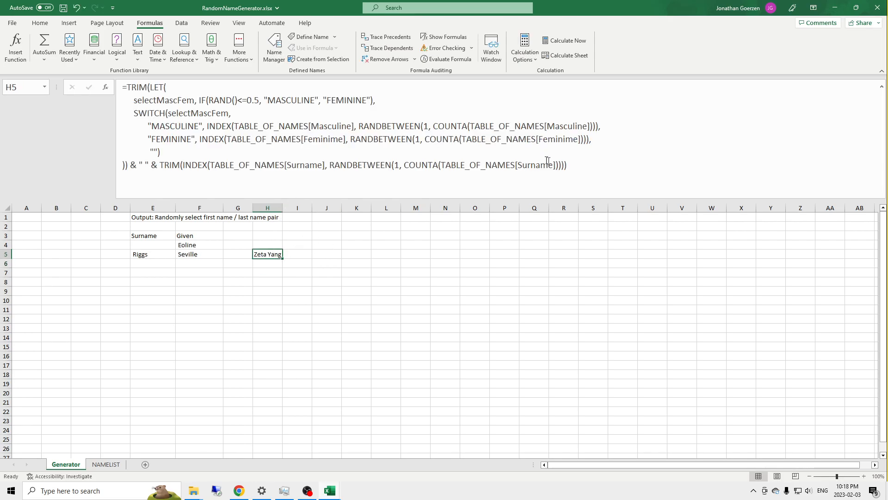
Step: Copy the TRIM(INDEX(TABLE_OF_NAMES[Surname], ...)) surname expression from the H5 formula into M1 as plain text
{"action": "left_click_drag", "start_coordinate": [578, 192], "coordinate": [160, 167]}
{"action": "key", "text": "ctrl+c"}
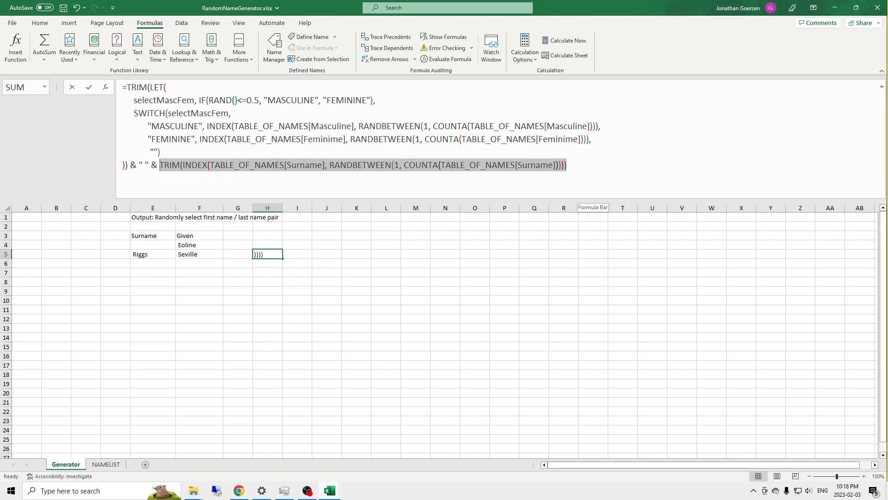
{"action": "key", "text": "Escape"}
{"action": "left_click", "coordinate": [425, 217]}
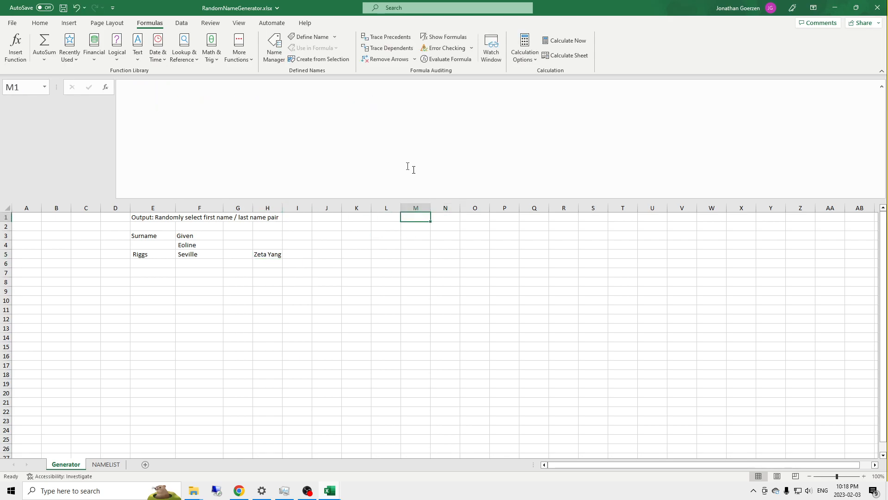
{"action": "left_click", "coordinate": [364, 105]}
{"action": "key", "text": "ctrl+v"}
{"action": "key", "text": "Return"}
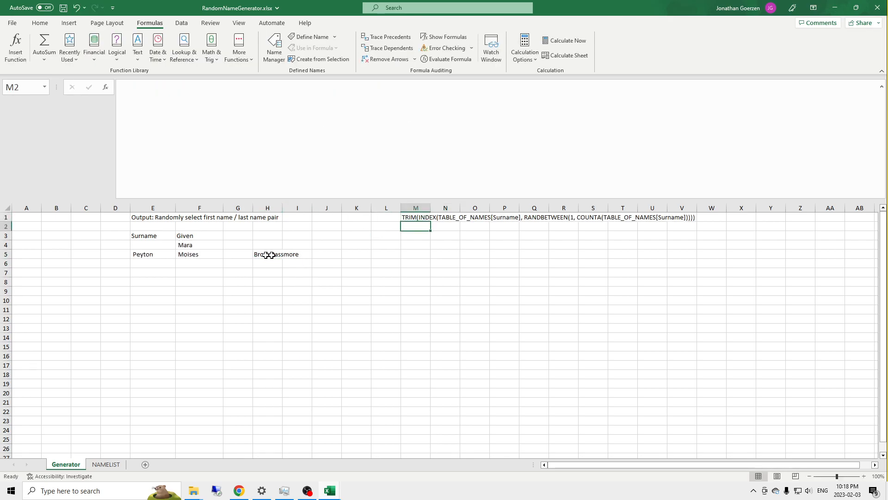
Step: Copy the selectMascFem definition and its SWITCH block from the H5 formula into M2 as plain text
{"action": "left_click", "coordinate": [268, 254]}
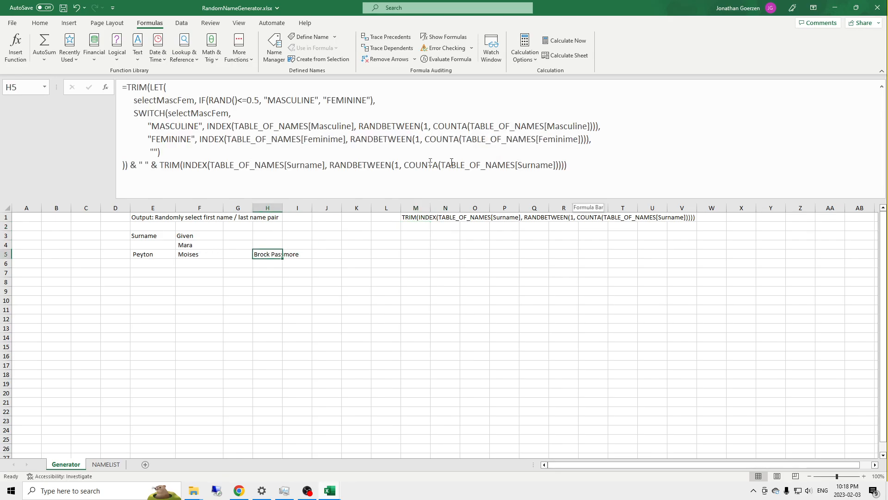
{"action": "left_click", "coordinate": [166, 151]}
{"action": "left_click_drag", "start_coordinate": [165, 151], "coordinate": [100, 111]}
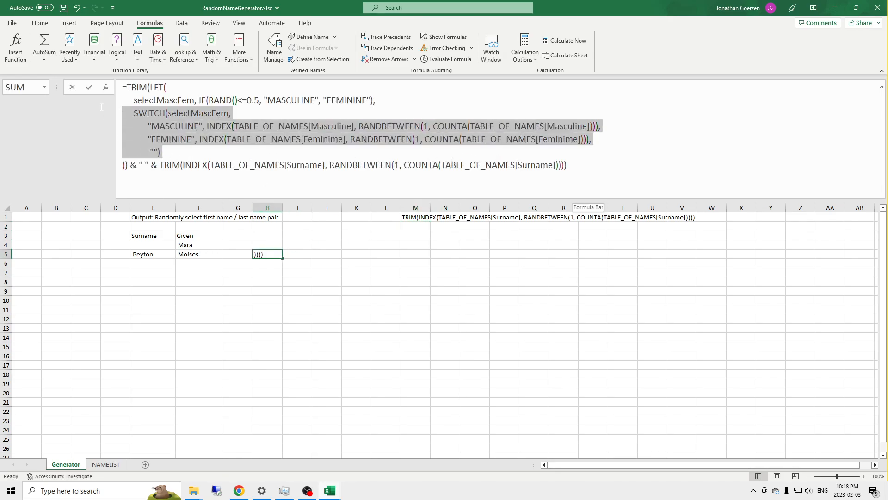
{"action": "left_click_drag", "start_coordinate": [166, 151], "coordinate": [113, 107]}
{"action": "key", "text": "ctrl+Return"}
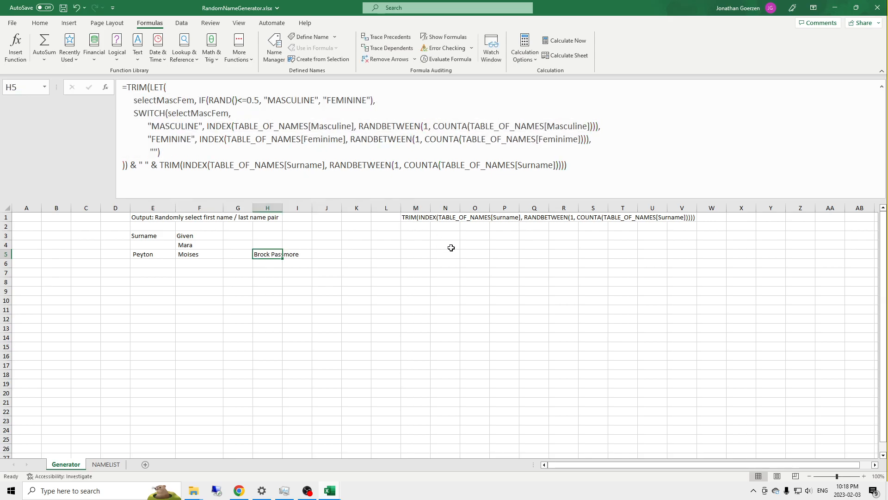
{"action": "left_click", "coordinate": [416, 226]}
{"action": "key", "text": "ctrl+v"}
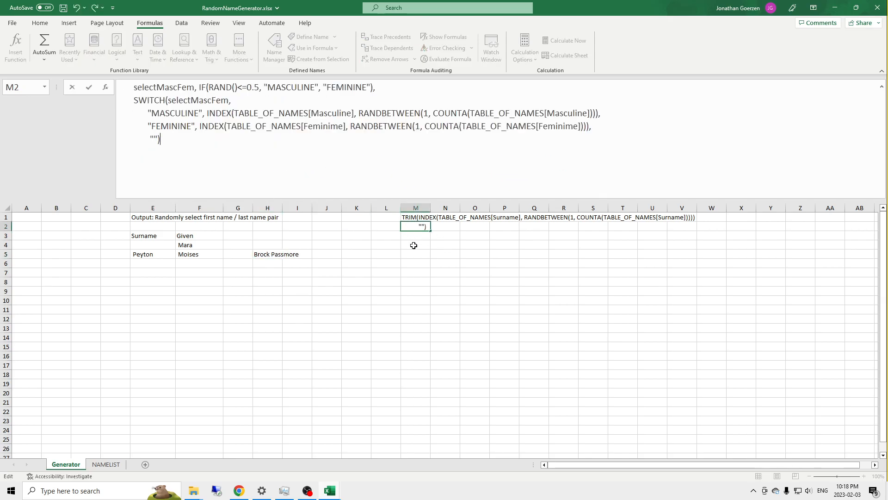
{"action": "key", "text": "Return"}
Step: Widen column M and autofit the height of row 2 so the copied formula text is readable
{"action": "scroll", "coordinate": [426, 230], "scroll_direction": "down", "scroll_amount": 1}
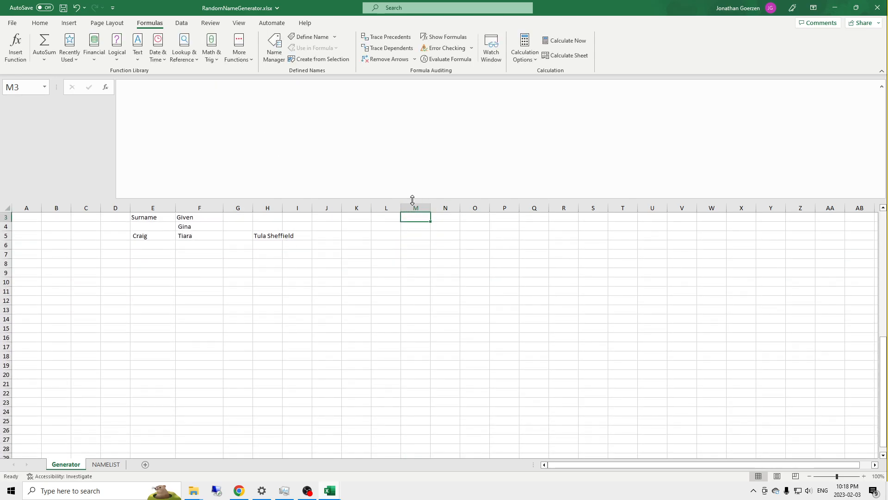
{"action": "left_click_drag", "start_coordinate": [429, 205], "coordinate": [605, 206]}
{"action": "scroll", "coordinate": [222, 291], "scroll_direction": "up", "scroll_amount": 1}
{"action": "scroll", "coordinate": [422, 264], "scroll_direction": "down", "scroll_amount": 1}
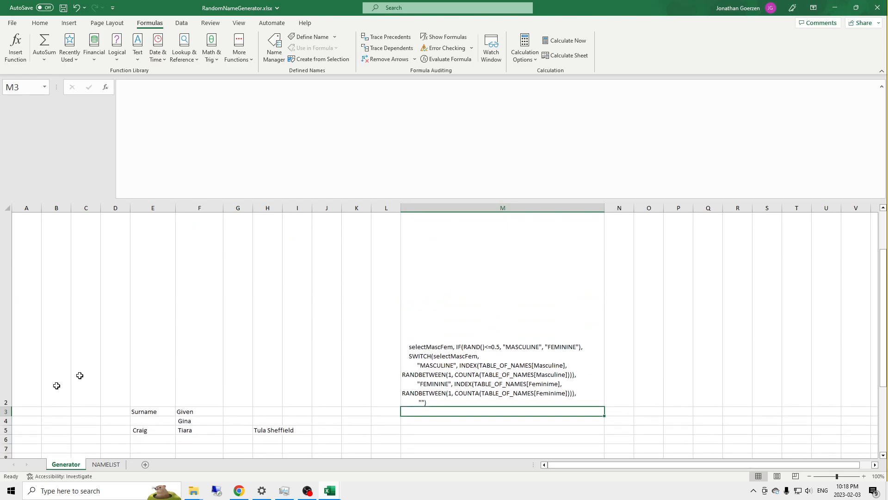
{"action": "double_click", "coordinate": [9, 408]}
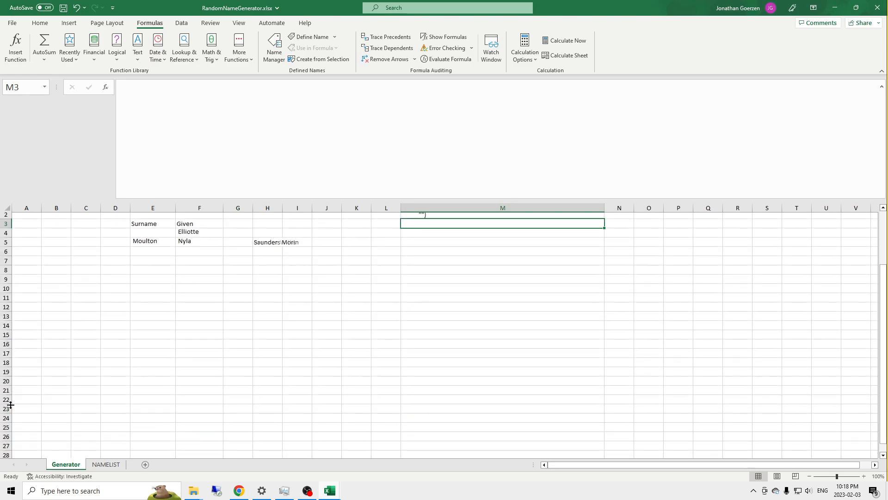
{"action": "scroll", "coordinate": [229, 284], "scroll_direction": "up", "scroll_amount": 2}
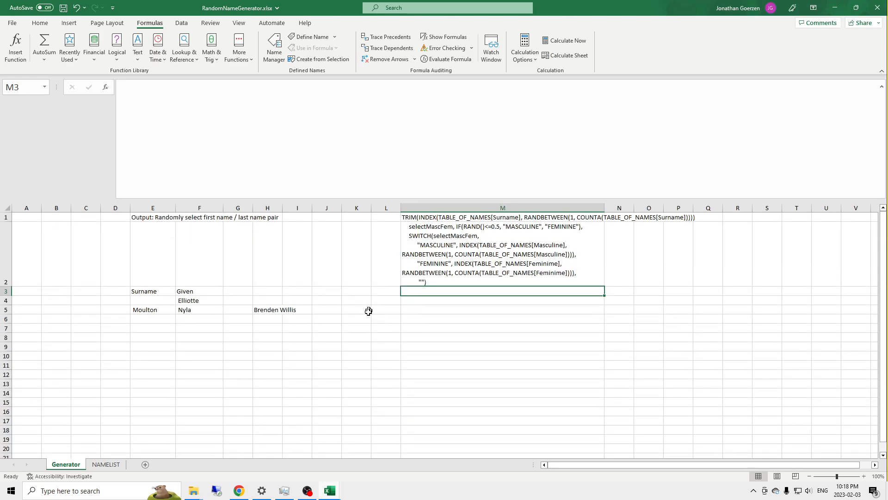
Step: Start a multi-line LAMBDA formula in K6 with an empty body and a trailing () call
{"action": "left_click", "coordinate": [356, 319]}
{"action": "type", "text": "=LAM"}
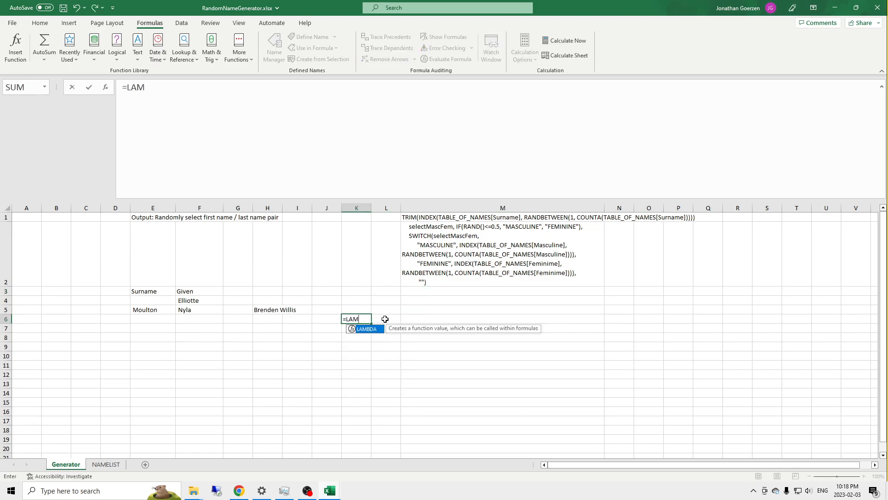
{"action": "key", "text": "Tab"}
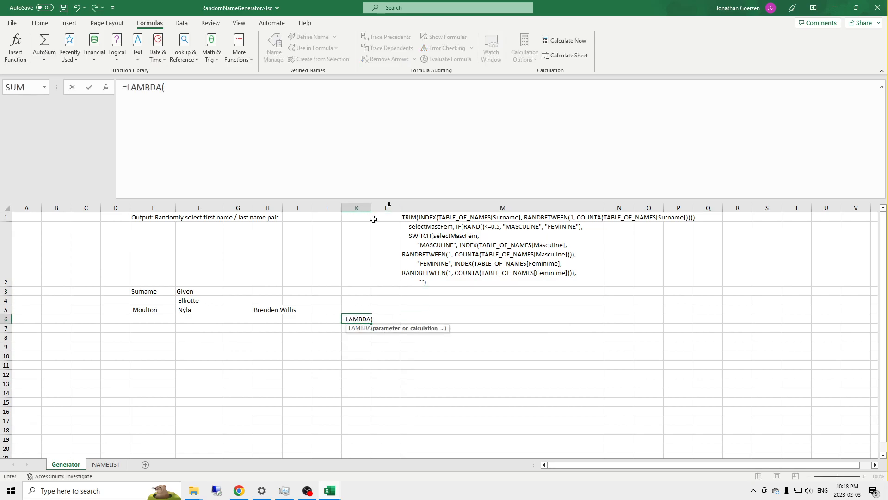
{"action": "key", "text": "alt+Return"}
{"action": "key", "text": "alt+Return"}
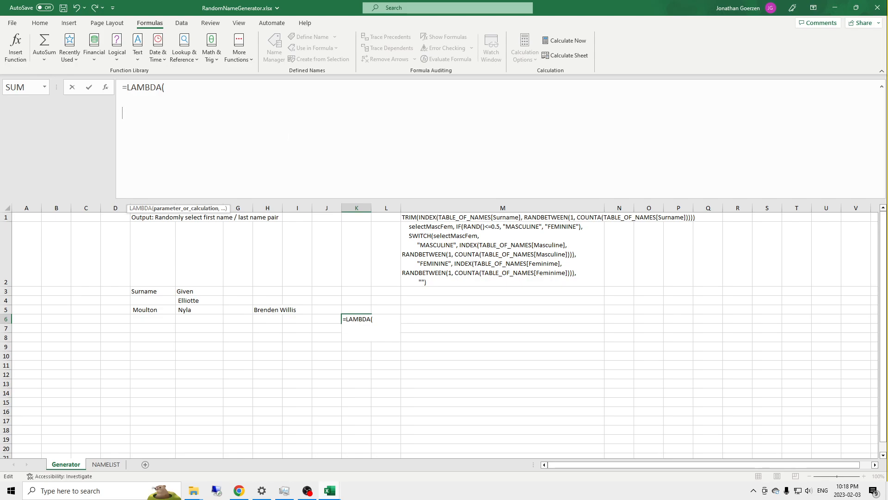
{"action": "type", "text": ")()"}
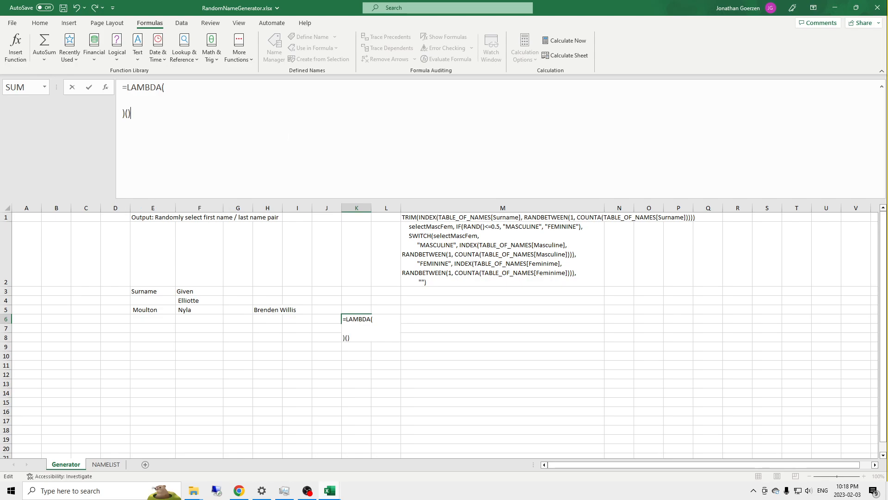
{"action": "key", "text": "Up"}
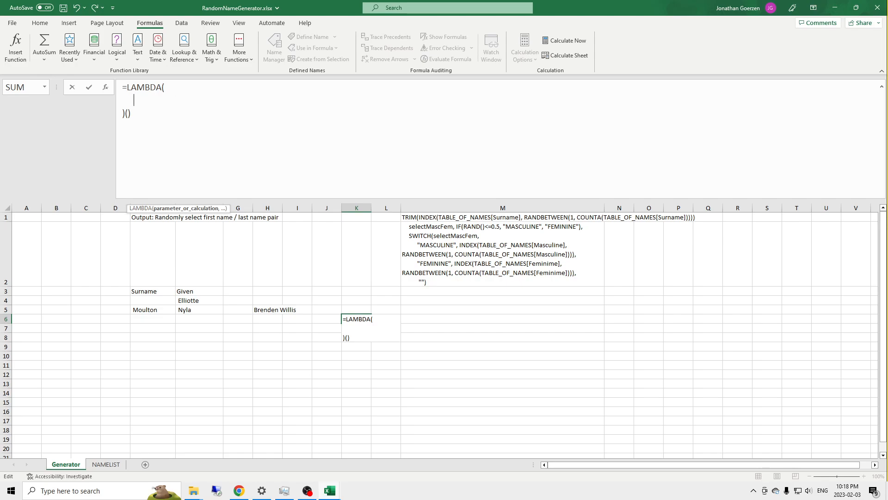
Step: Nest =Let( ) inside the K6 LAMBDA with a surname variable set to "", and try to enter the formula
{"action": "type", "text": "=Let("}
{"action": "key", "text": "alt+Return"}
{"action": "key", "text": "alt+Return"}
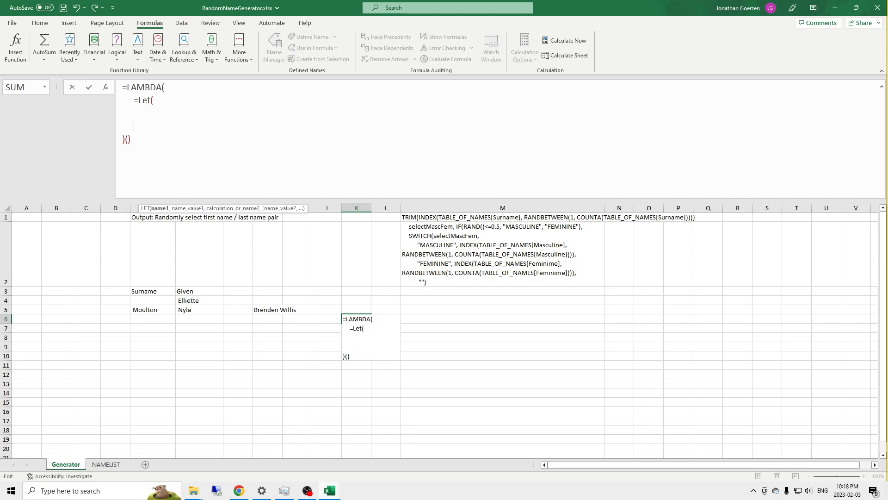
{"action": "key", "text": "BackSpace"}
{"action": "key", "text": "Up"}
{"action": "type", "text": "surname,"}
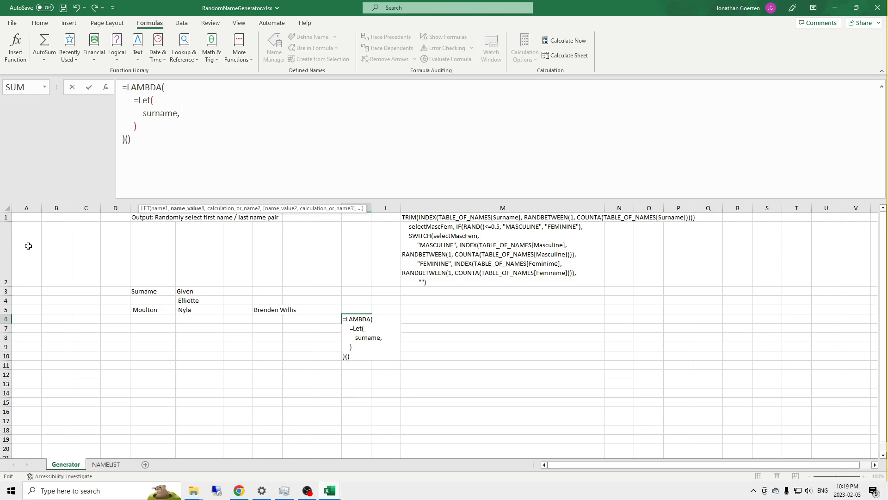
{"action": "type", "text": " \"\""}
{"action": "key", "text": "Return"}
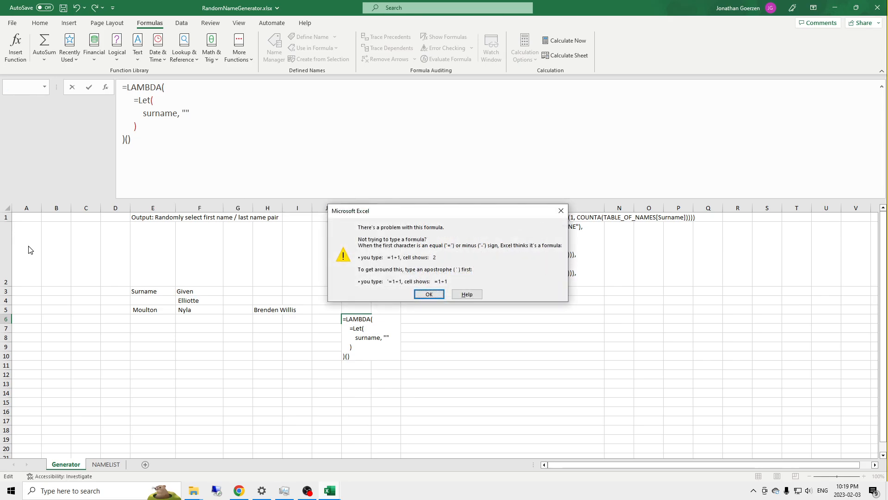
{"action": "left_click", "coordinate": [430, 294]}
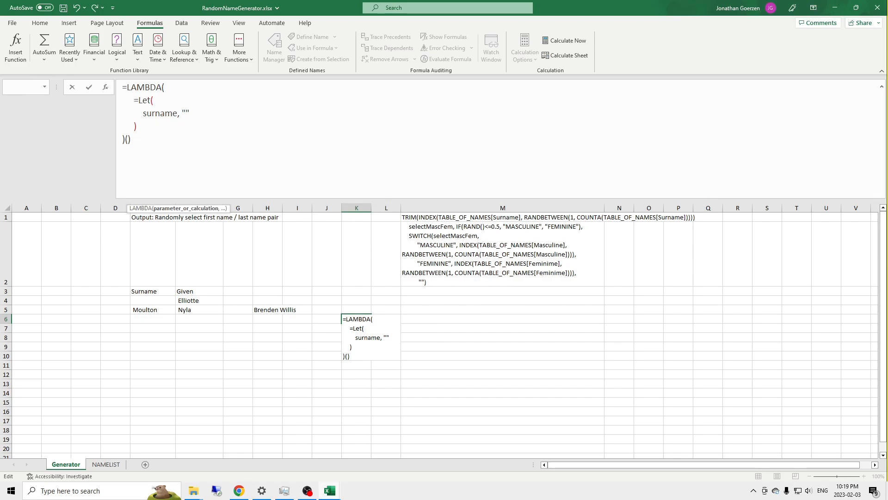
Step: Add a test variable set to 1 to the Let in K6, return test as its result, and try to enter the formula
{"action": "left_click", "coordinate": [205, 119]}
{"action": "left_click", "coordinate": [156, 102]}
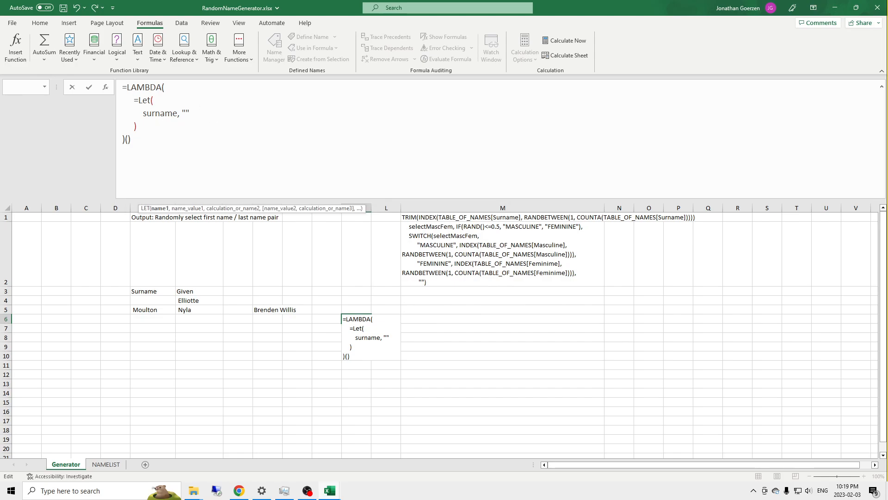
{"action": "type", "text": "test,"}
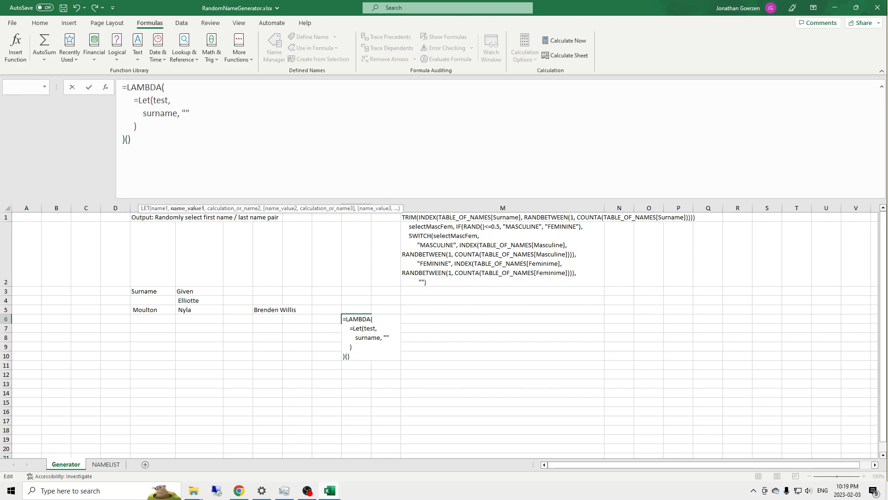
{"action": "type", "text": " 1"}
{"action": "left_click", "coordinate": [204, 110]}
{"action": "type", "text": ","}
{"action": "key", "text": "alt+Return"}
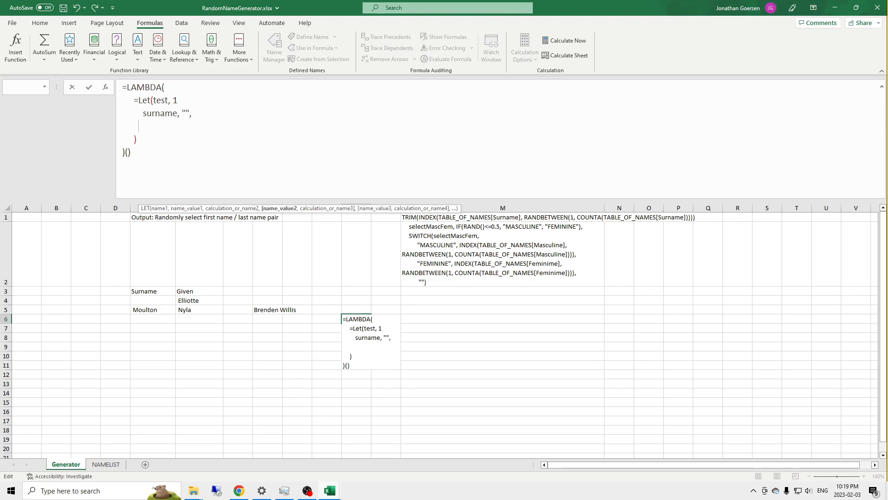
{"action": "type", "text": "test"}
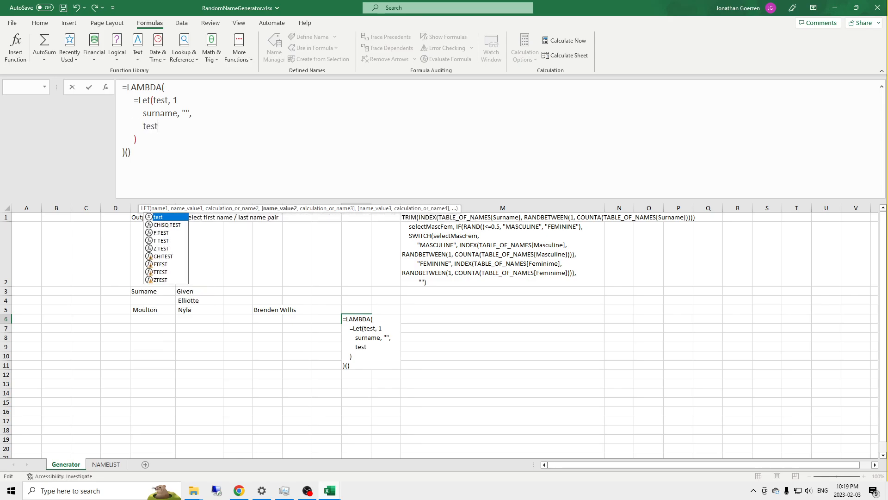
{"action": "key", "text": "Escape"}
{"action": "key", "text": "Return"}
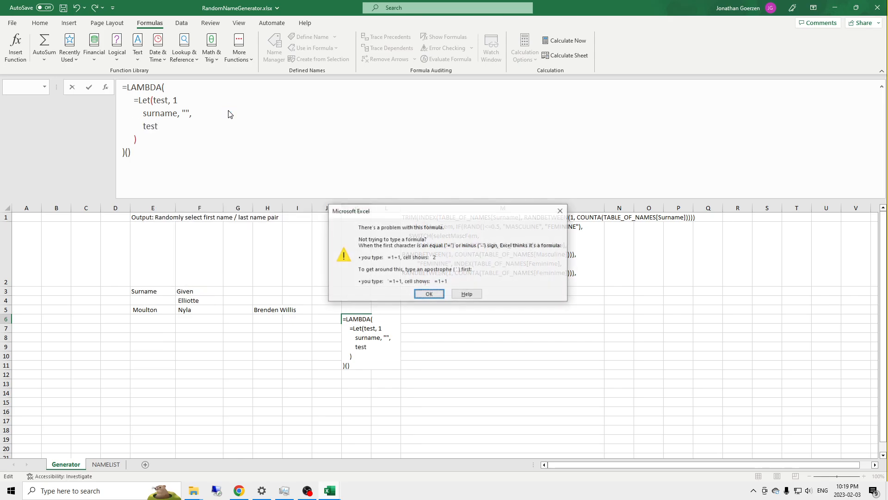
{"action": "key", "text": "Return"}
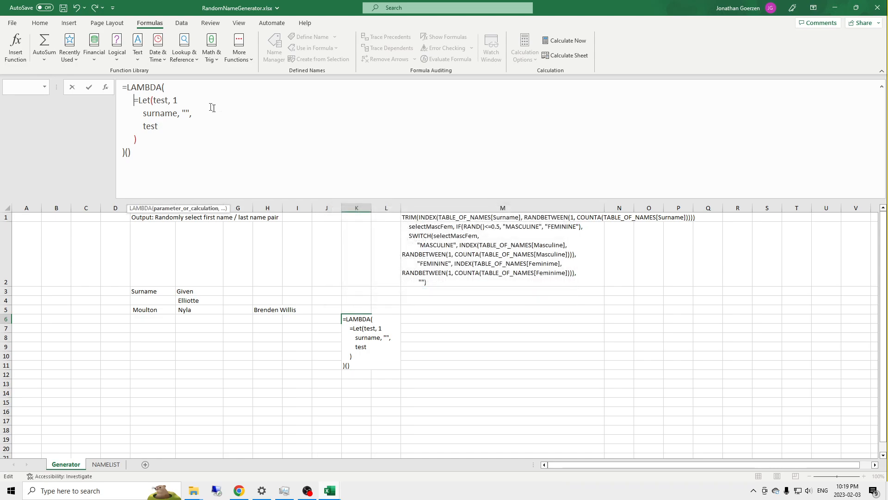
Step: Correct the K6 formula by adding the missing comma after test's value 1 and removing the equals sign before Let, and enter it
{"action": "key", "text": "End"}
{"action": "type", "text": ","}
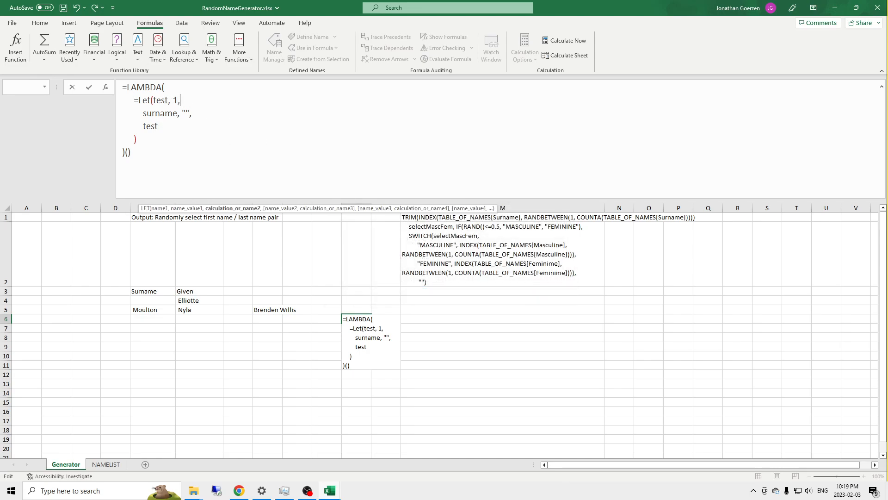
{"action": "key", "text": "Return"}
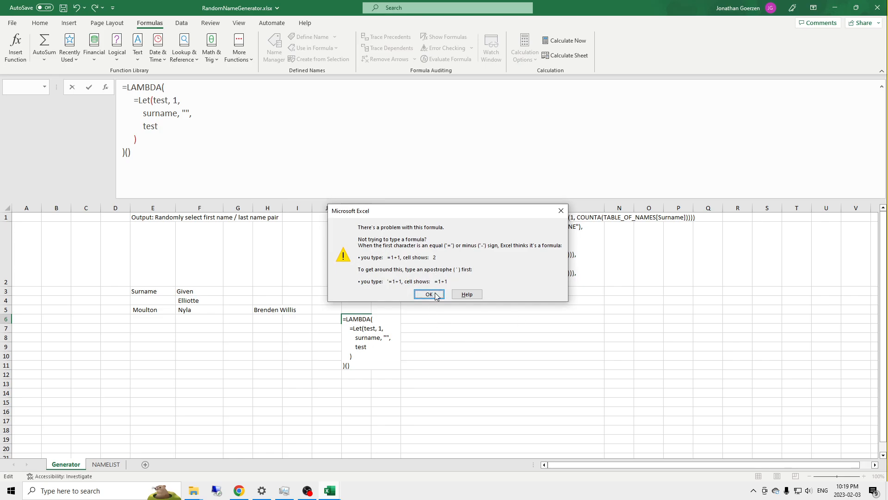
{"action": "left_click", "coordinate": [428, 295]}
{"action": "key", "text": "Delete"}
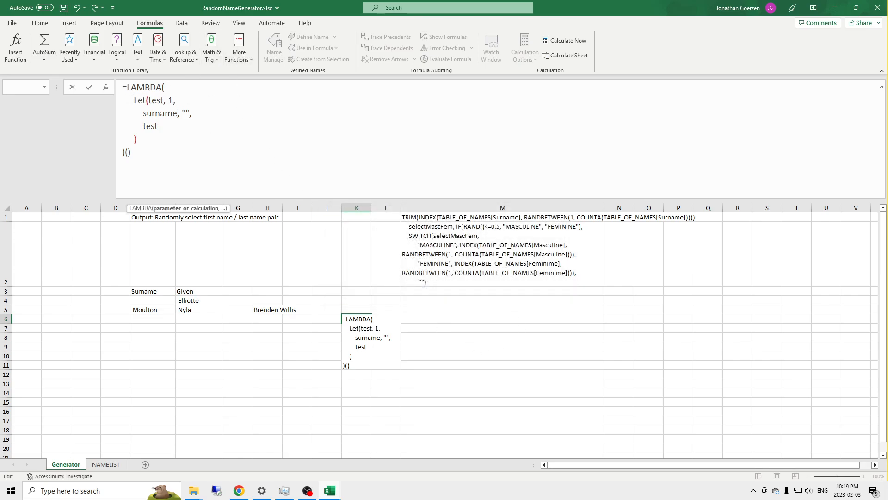
{"action": "key", "text": "Return"}
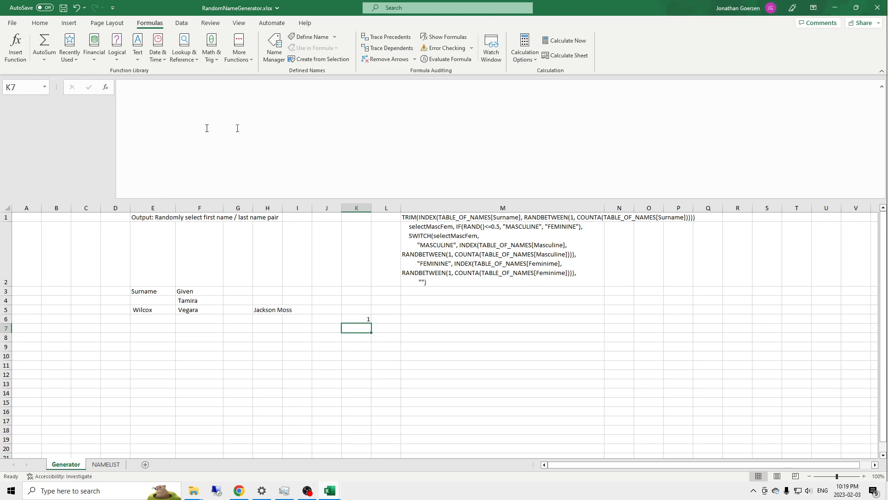
Step: Replace the empty surname value in K6 with the TRIM(INDEX(TABLE_OF_NAMES[Surname], ...)) expression copied from M1, and enter the formula
{"action": "left_click", "coordinate": [435, 217]}
{"action": "left_click_drag", "start_coordinate": [531, 87], "coordinate": [122, 87]}
{"action": "key", "text": "ctrl+c"}
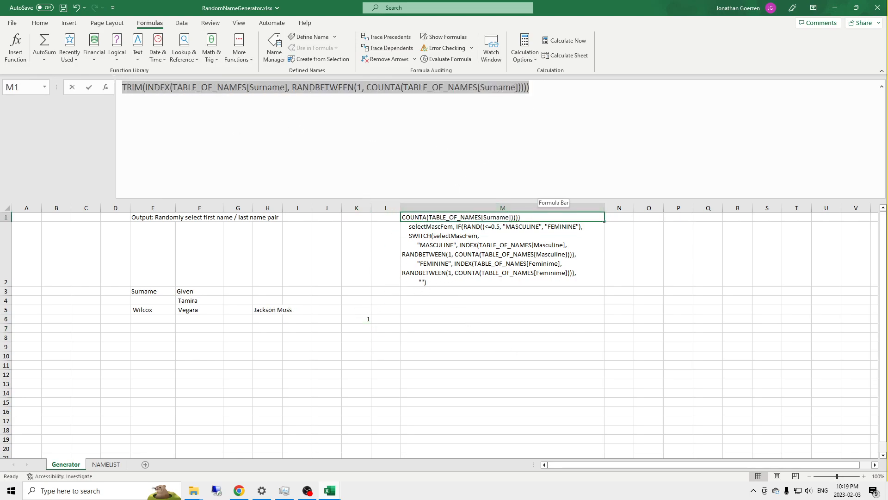
{"action": "key", "text": "Escape"}
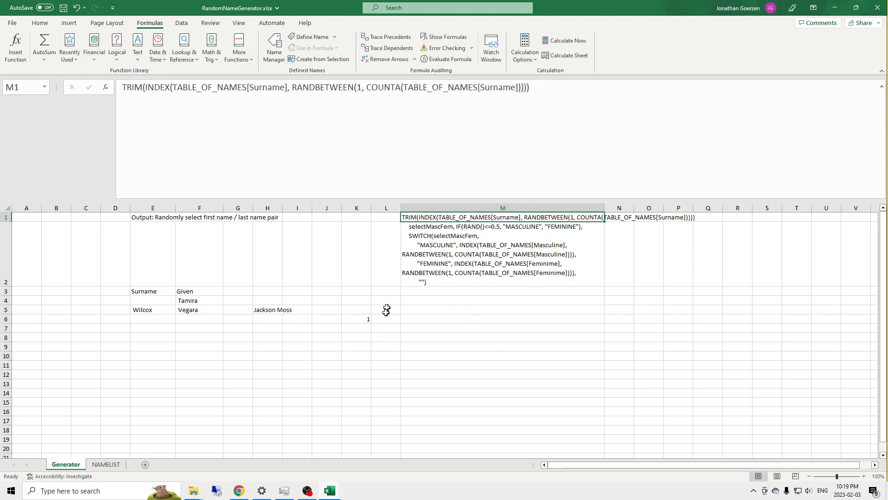
{"action": "left_click", "coordinate": [361, 321]}
{"action": "left_click", "coordinate": [189, 114]}
{"action": "key", "text": "BackSpace"}
{"action": "key", "text": "BackSpace"}
{"action": "key", "text": "ctrl+v"}
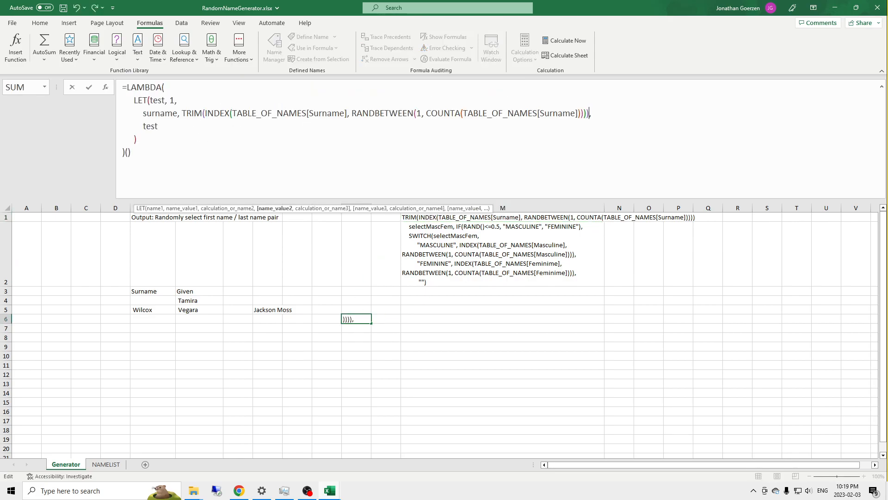
{"action": "key", "text": "Return"}
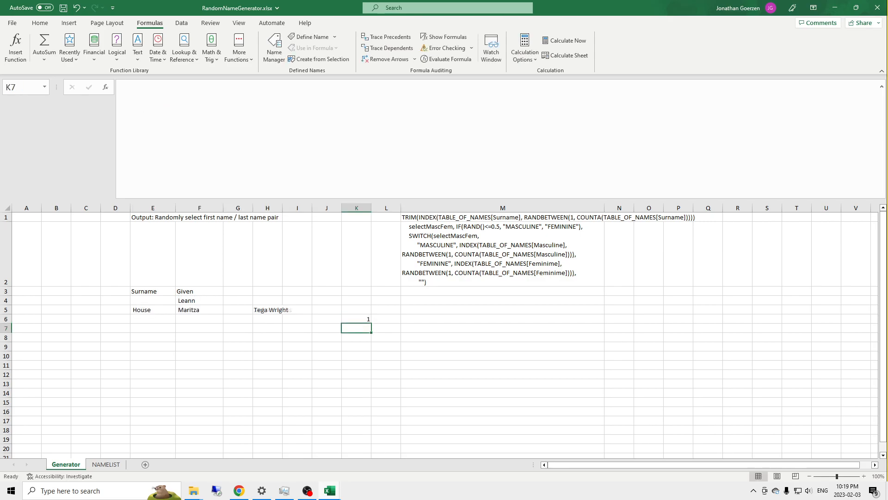
Step: Copy the selectMascFem definition and SWITCH block from M2 onto a new line after the surname definition in K6
{"action": "left_click", "coordinate": [469, 258]}
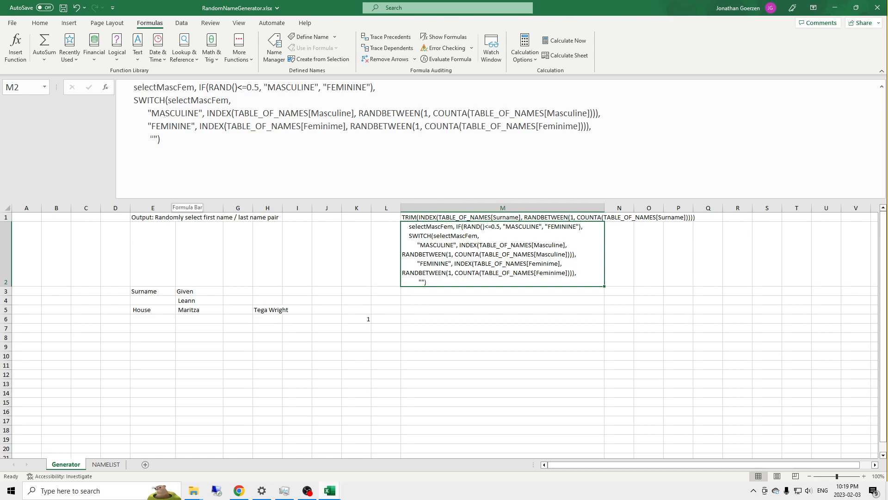
{"action": "left_click_drag", "start_coordinate": [174, 192], "coordinate": [124, 90]}
{"action": "key", "text": "ctrl+c"}
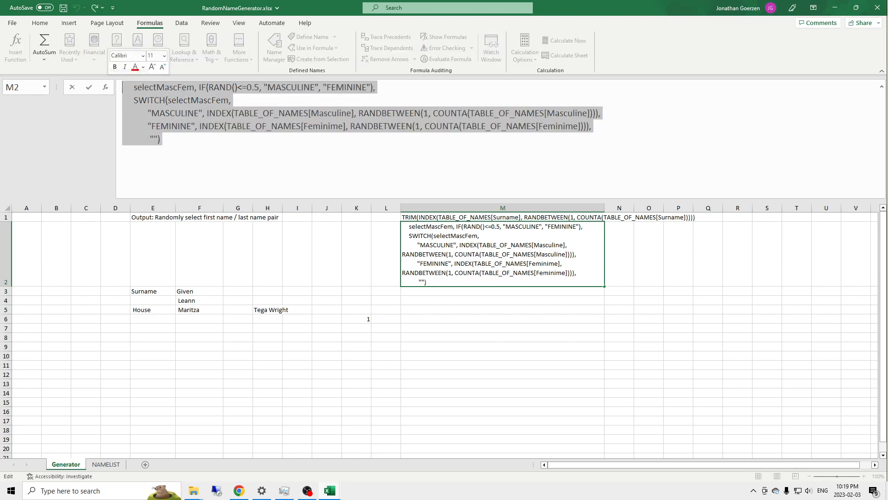
{"action": "key", "text": "Escape"}
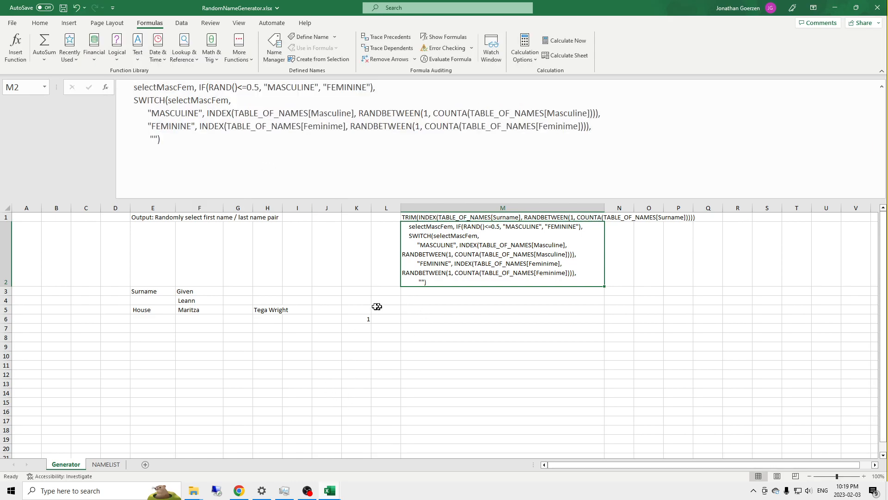
{"action": "left_click", "coordinate": [361, 319]}
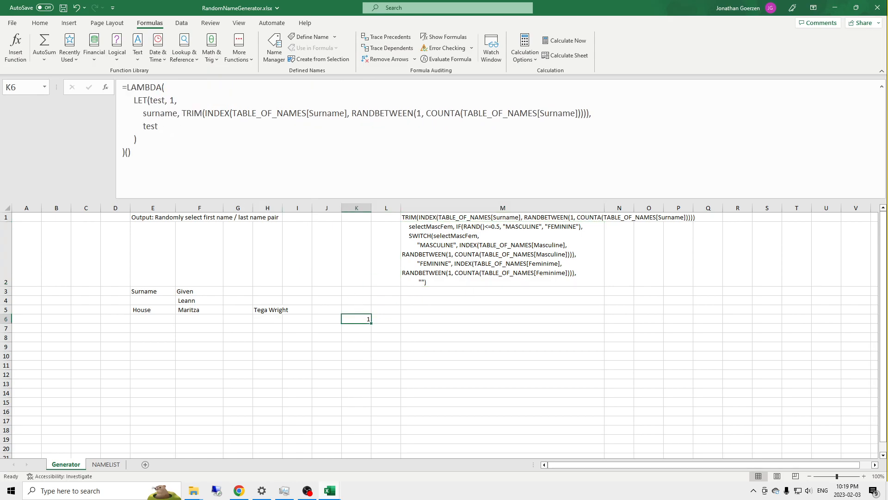
{"action": "left_click", "coordinate": [624, 111]}
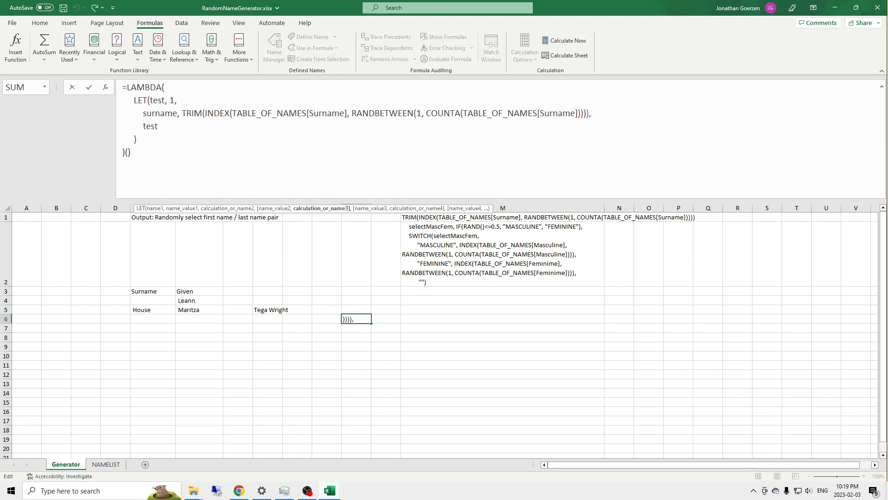
{"action": "key", "text": "alt+Return"}
{"action": "key", "text": "ctrl+v"}
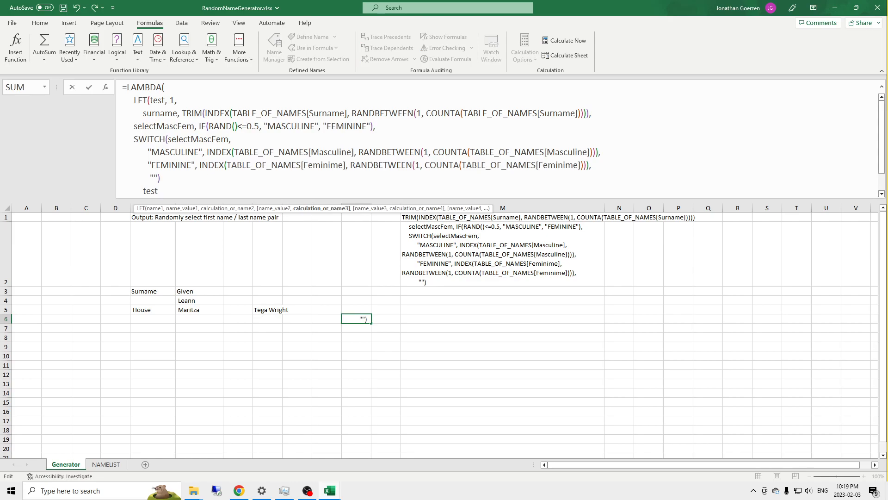
Step: Indent the inserted selectMascFem and SWITCH lines in K6 to line up with the surname line, keeping the SWITCH arguments nested deeper
{"action": "left_click", "coordinate": [134, 126]}
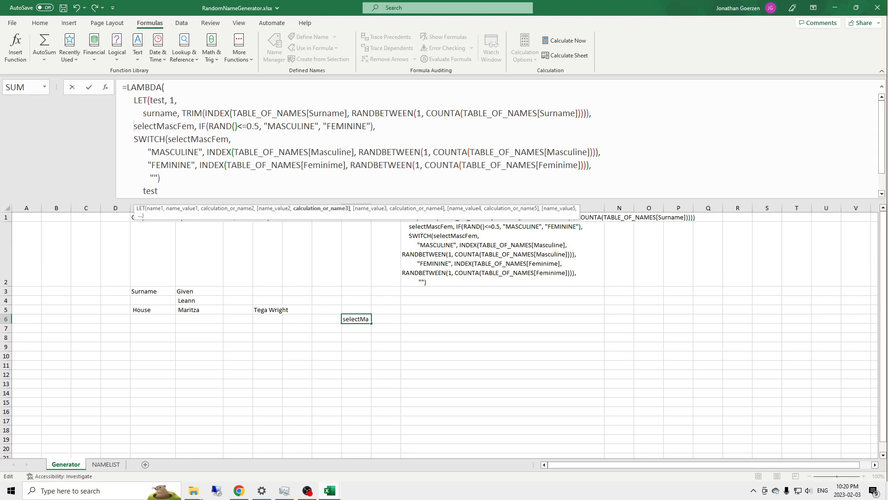
{"action": "left_click", "coordinate": [131, 140]}
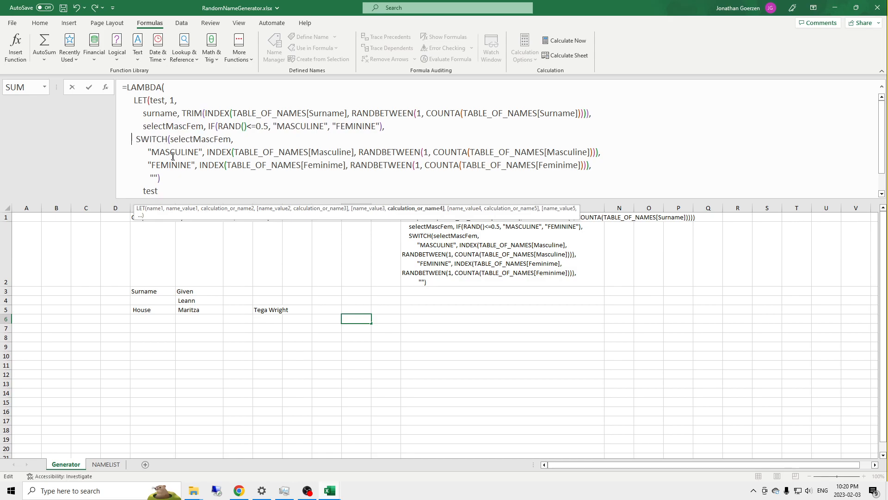
{"action": "left_click", "coordinate": [139, 153]}
{"action": "key", "text": "Down"}
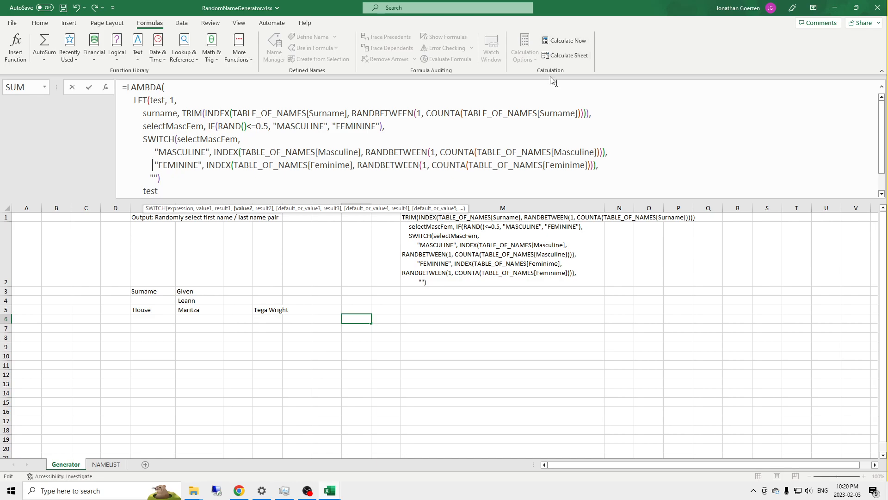
{"action": "key", "text": "Down"}
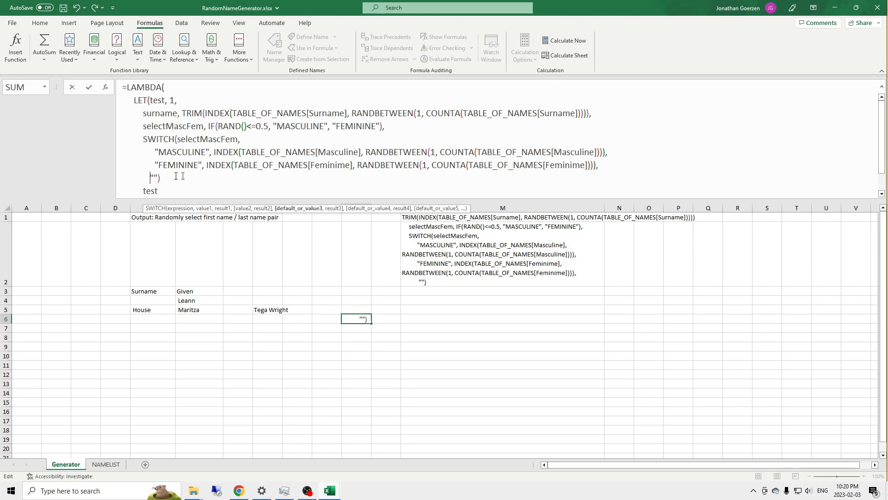
{"action": "scroll", "coordinate": [504, 139], "scroll_direction": "down", "scroll_amount": 1}
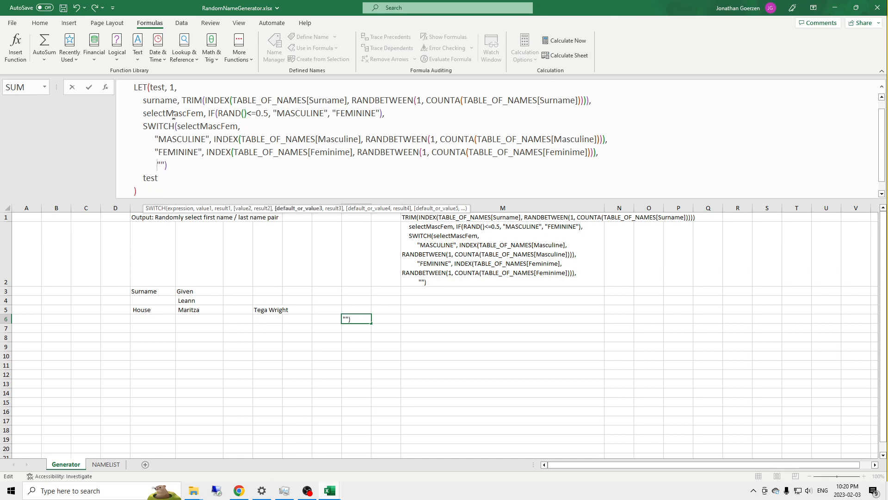
Step: Add a comma after the SWITCH block in K6 and start an output variable on a new line
{"action": "key", "text": "End"}
{"action": "type", "text": ","}
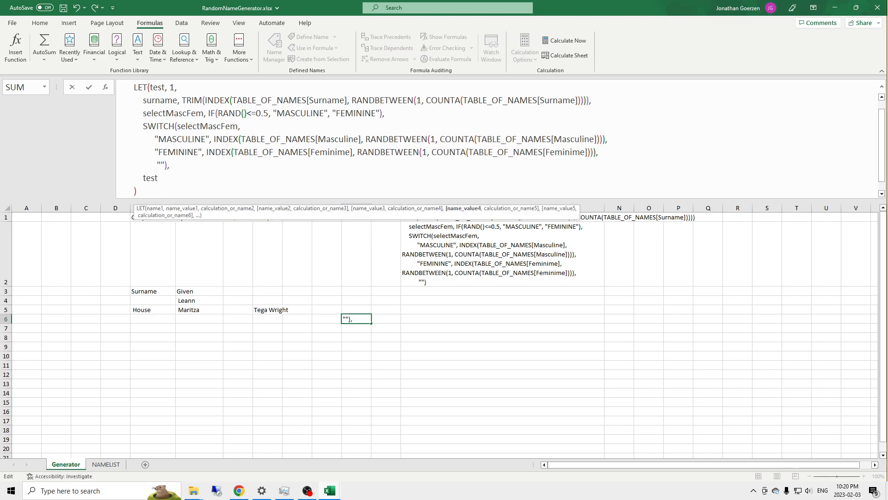
{"action": "key", "text": "alt+Return"}
{"action": "type", "text": "output,"}
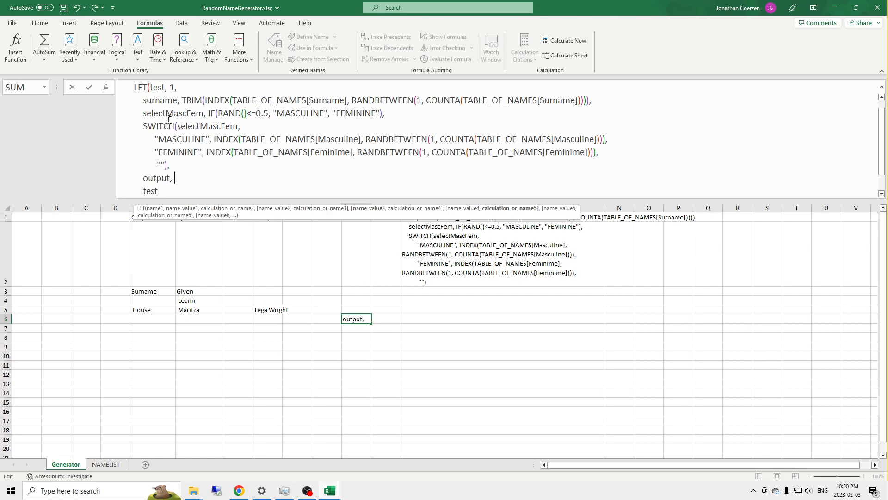
Step: Name the SWITCH result givenName by inserting "givenName," in front of SWITCH in the K6 formula
{"action": "left_click", "coordinate": [145, 126]}
{"action": "type", "text": "givenN"}
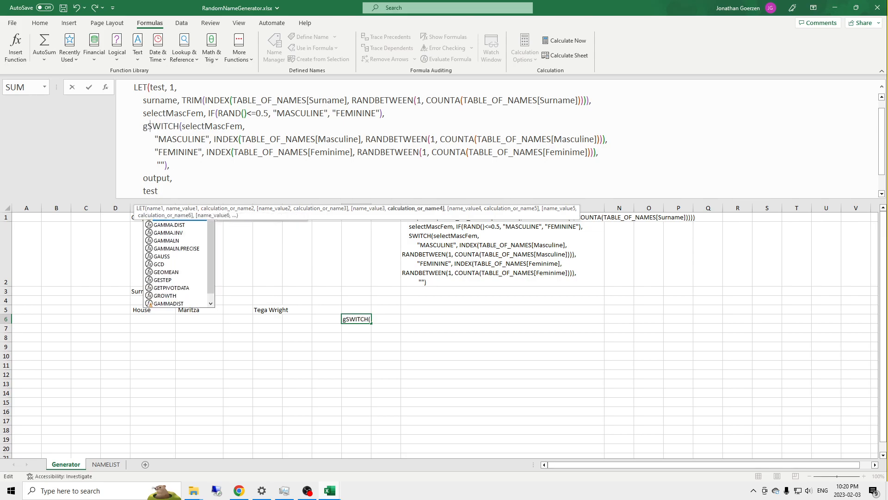
{"action": "type", "text": "ame"}
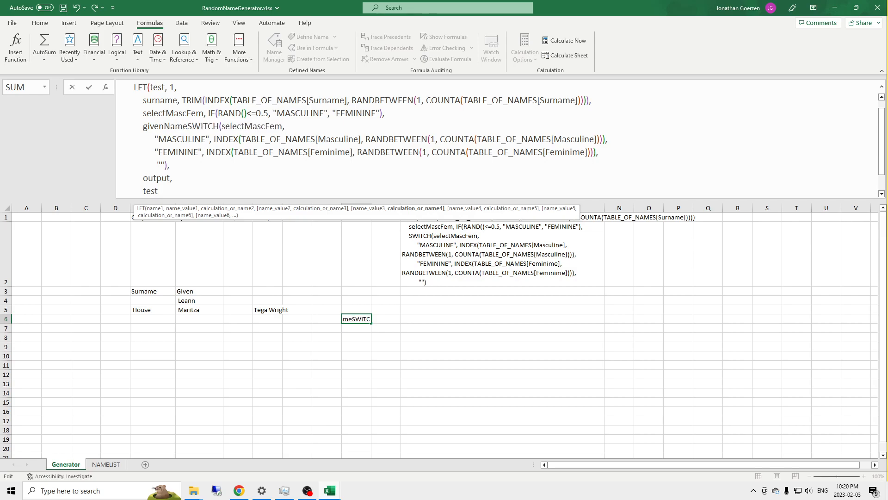
{"action": "key", "text": "BackSpace"}
{"action": "key", "text": "BackSpace"}
{"action": "key", "text": "BackSpace"}
{"action": "key", "text": "BackSpace"}
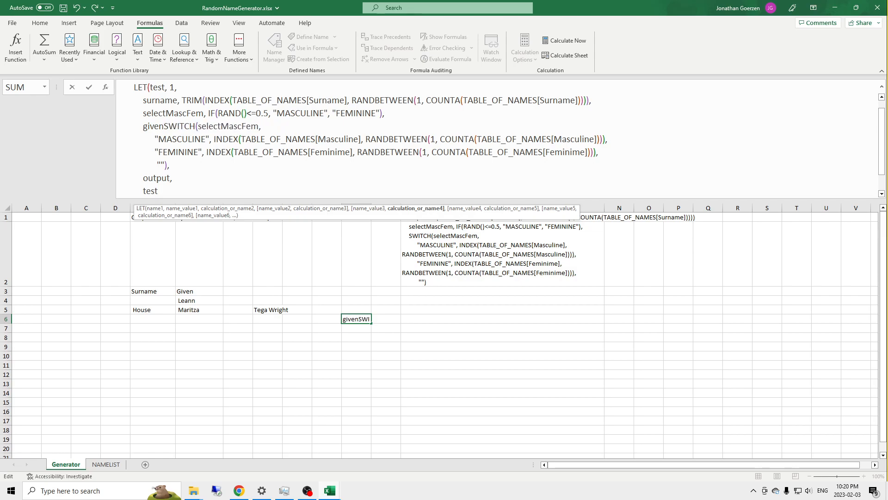
{"action": "type", "text": "Name,"}
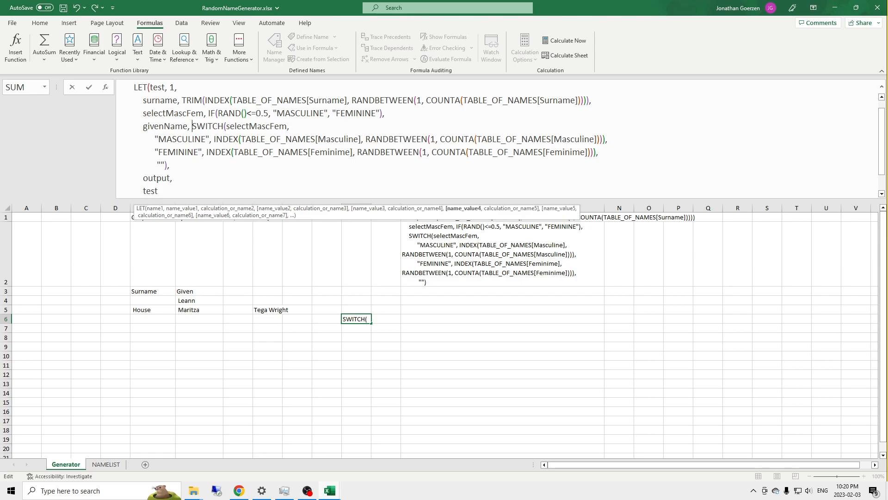
Step: Define the output variable in the K6 formula as givenName & surname
{"action": "left_click", "coordinate": [190, 176]}
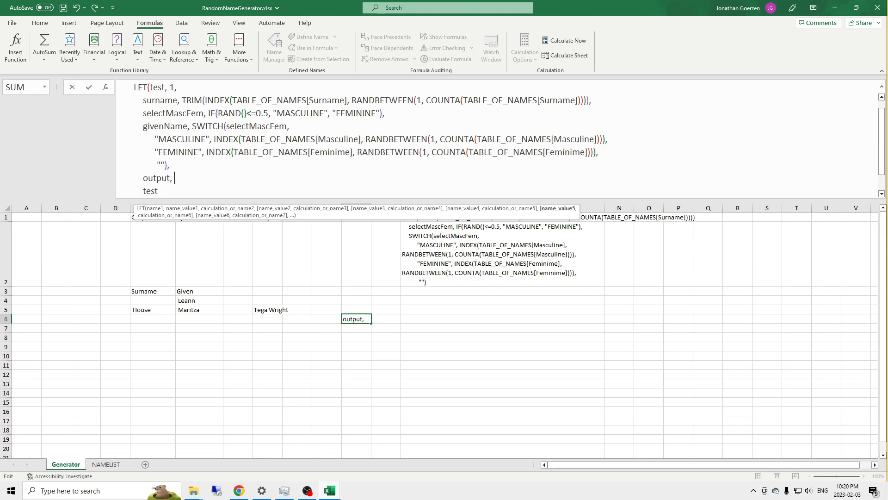
{"action": "type", "text": "givenName"}
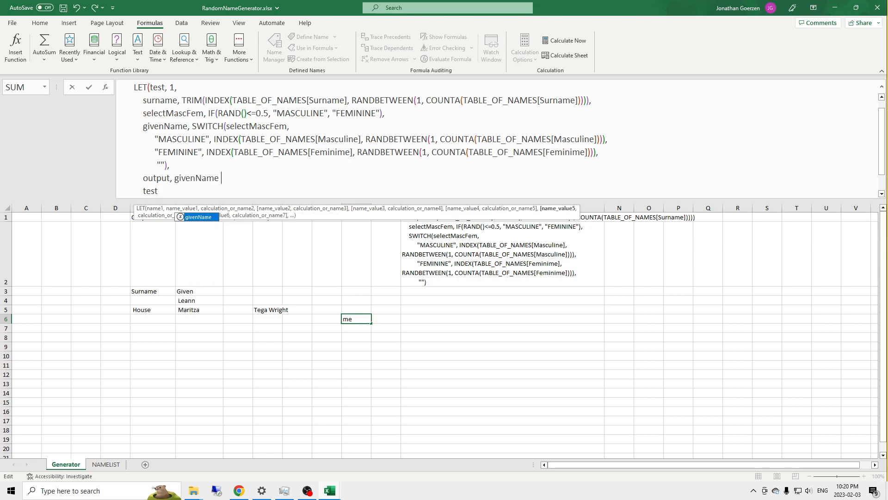
{"action": "type", "text": " & "}
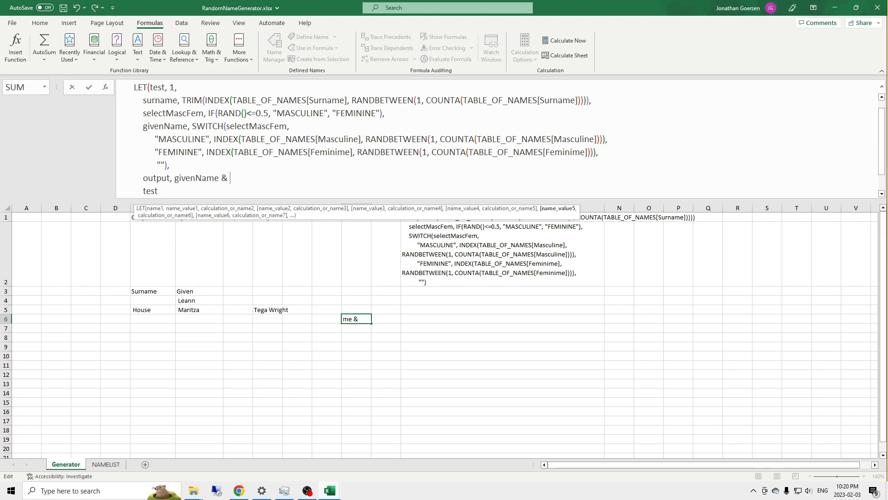
{"action": "type", "text": "surname"}
Step: Wrap both givenName and surname in TRIM functions in the output line of the K6 formula
{"action": "left_click", "coordinate": [175, 181]}
{"action": "type", "text": "TRIM("}
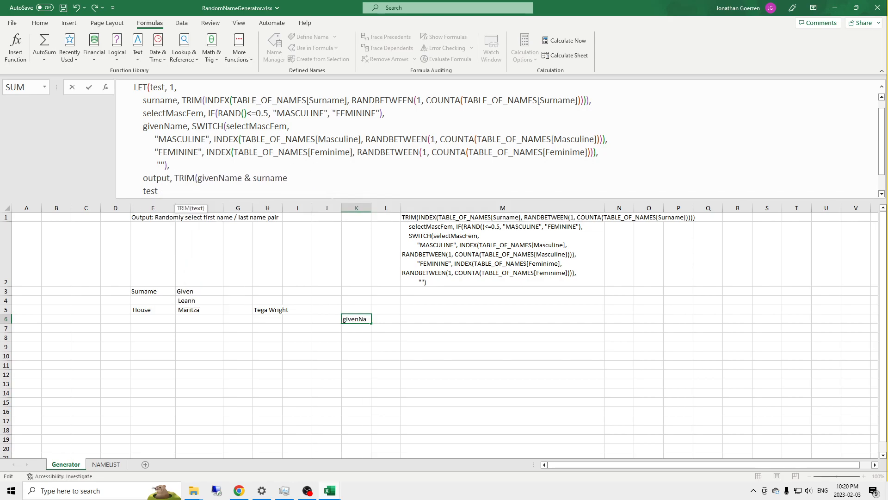
{"action": "key", "text": "Right"}
{"action": "key", "text": "Right"}
{"action": "key", "text": "Right"}
{"action": "key", "text": "Right"}
{"action": "key", "text": "Right"}
{"action": "type", "text": ")"}
{"action": "key", "text": "Right"}
{"action": "key", "text": "Right"}
{"action": "type", "text": "TRIM("}
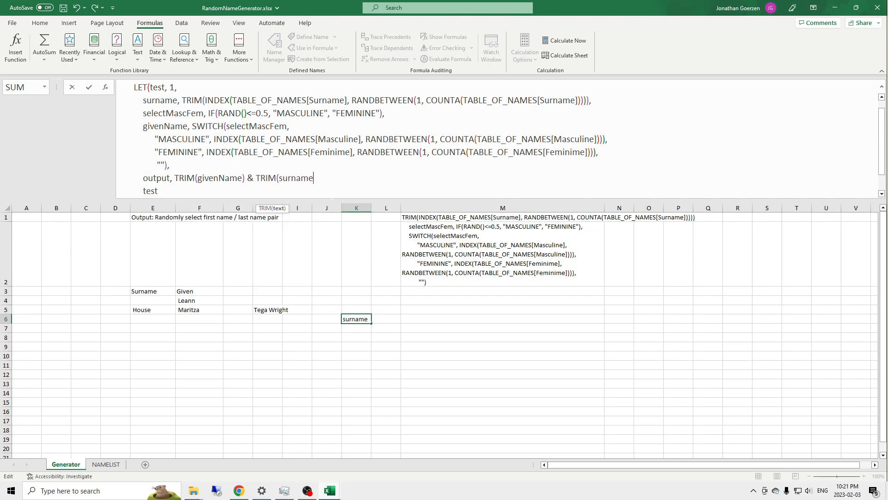
{"action": "type", "text": ")"}
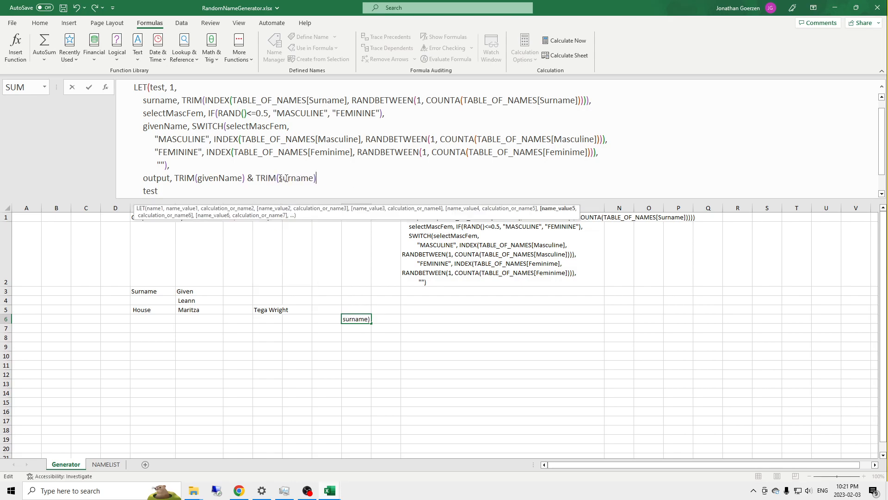
Step: Insert a " " separator with an ampersand between the two TRIM functions in the output line of K6
{"action": "left_click", "coordinate": [256, 178]}
{"action": "type", "text": "\" \" &"}
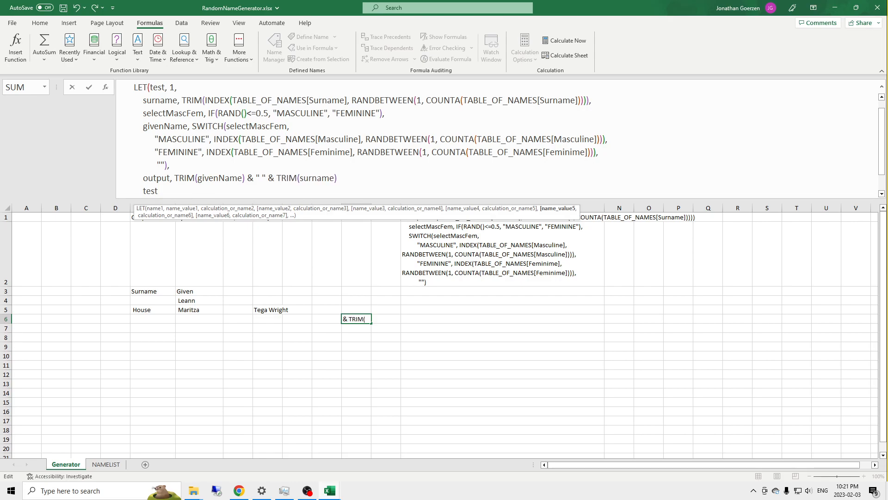
Step: End the output line with a comma, replace the final test result with output, and enter the K6 formula
{"action": "left_click", "coordinate": [362, 175]}
{"action": "type", "text": ","}
{"action": "key", "text": "Down"}
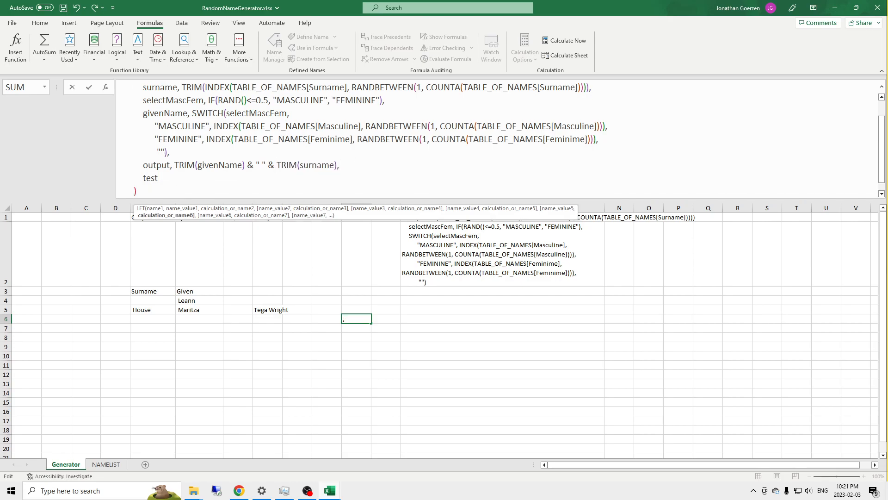
{"action": "key", "text": "BackSpace"}
{"action": "key", "text": "BackSpace"}
{"action": "key", "text": "BackSpace"}
{"action": "key", "text": "BackSpace"}
{"action": "type", "text": "output"}
{"action": "key", "text": "Return"}
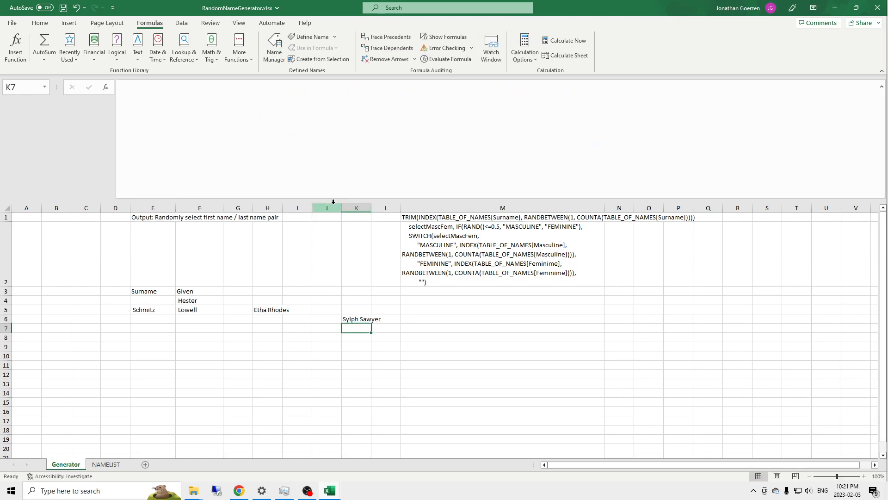
Step: Recalculate the workbook several times to test the random names produced by K6
{"action": "left_click", "coordinate": [357, 319]}
{"action": "left_click", "coordinate": [352, 327]}
{"action": "left_click", "coordinate": [569, 41]}
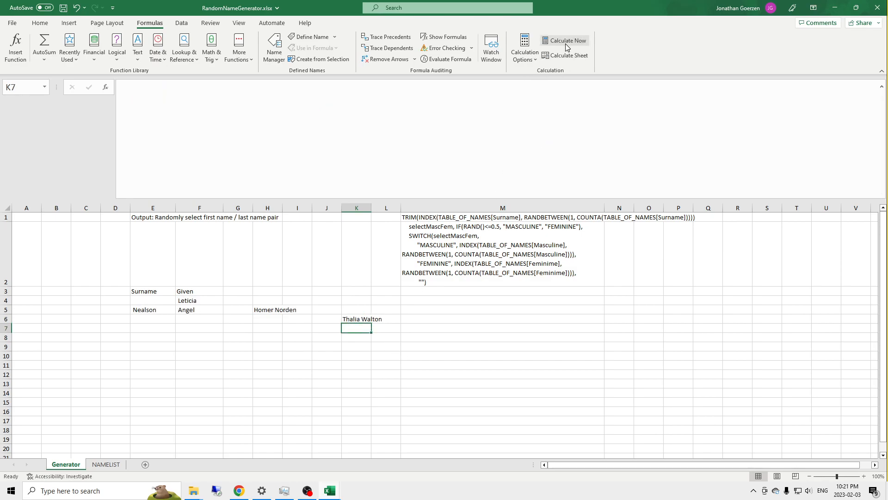
{"action": "left_click", "coordinate": [565, 41]}
{"action": "left_click", "coordinate": [565, 42]}
{"action": "left_click", "coordinate": [565, 42]}
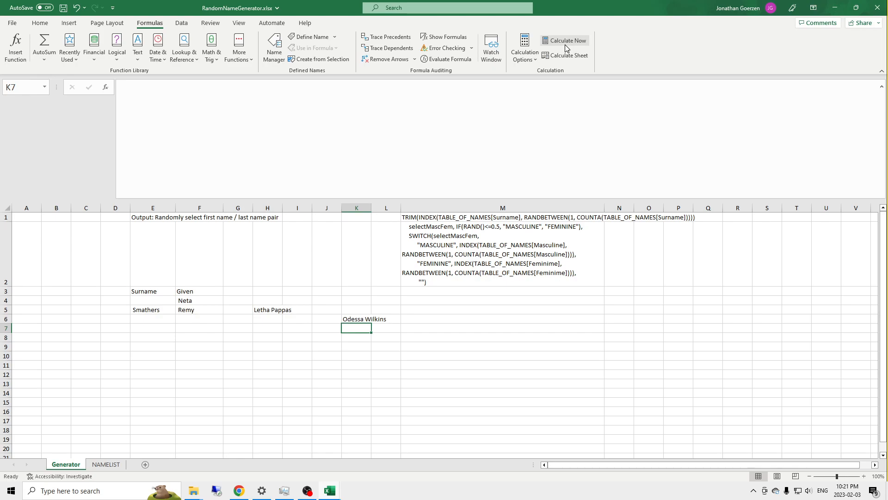
{"action": "left_click", "coordinate": [565, 42]}
{"action": "left_click", "coordinate": [565, 42]}
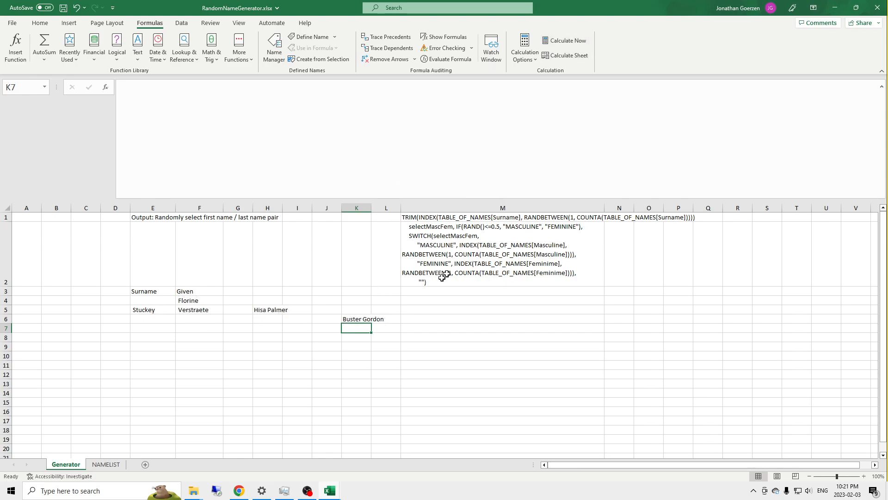
Step: Clear the leftover formula text from cells M2 and M1
{"action": "left_click", "coordinate": [468, 253]}
{"action": "key", "text": "Delete"}
{"action": "key", "text": "Up"}
{"action": "key", "text": "Delete"}
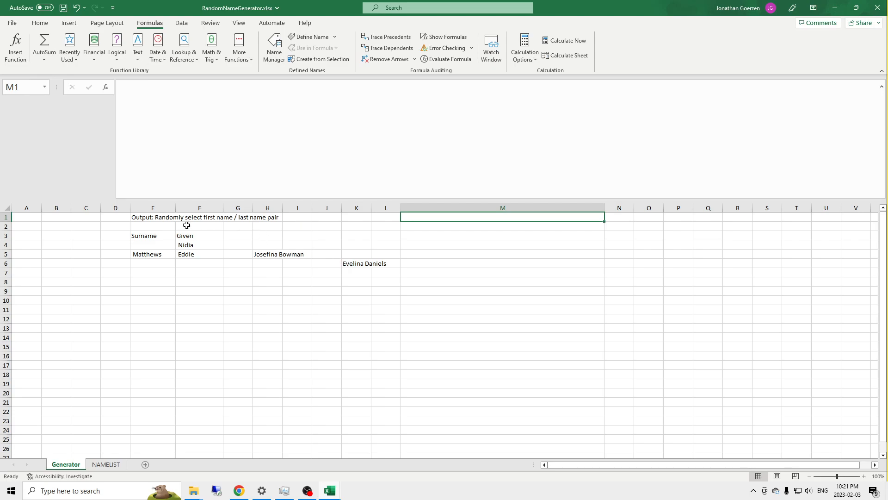
Step: Copy the LAMBDA formula text from K6 without its trailing call parentheses, leaving the cell unchanged
{"action": "left_click", "coordinate": [352, 262]}
{"action": "scroll", "coordinate": [180, 114], "scroll_direction": "down", "scroll_amount": 1}
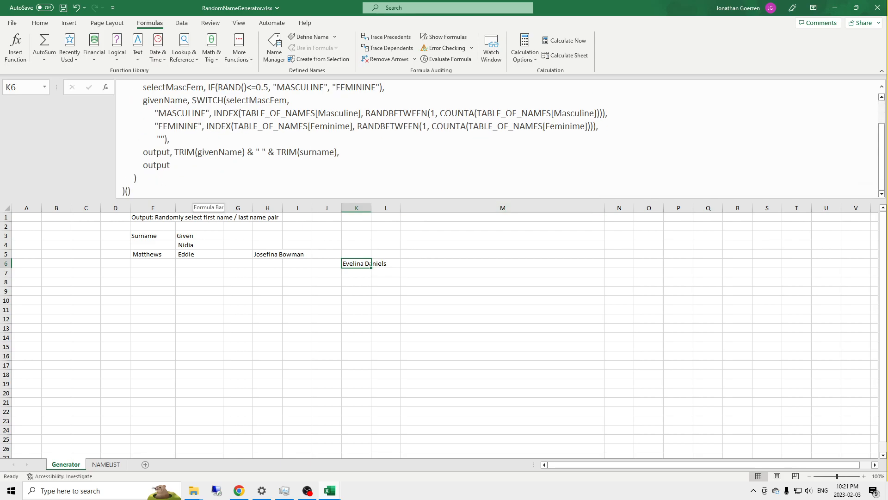
{"action": "double_click", "coordinate": [365, 263]}
{"action": "left_click_drag", "start_coordinate": [126, 191], "coordinate": [121, 83]}
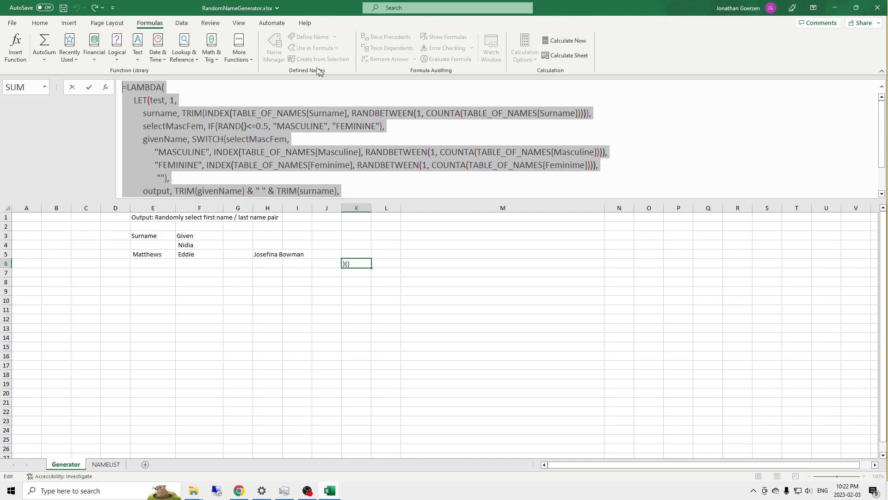
{"action": "key", "text": "Escape"}
Step: Create a workbook-scoped defined name GENERATE_RANDOM_NAME that refers to the copied LAMBDA formula
{"action": "left_click", "coordinate": [274, 48]}
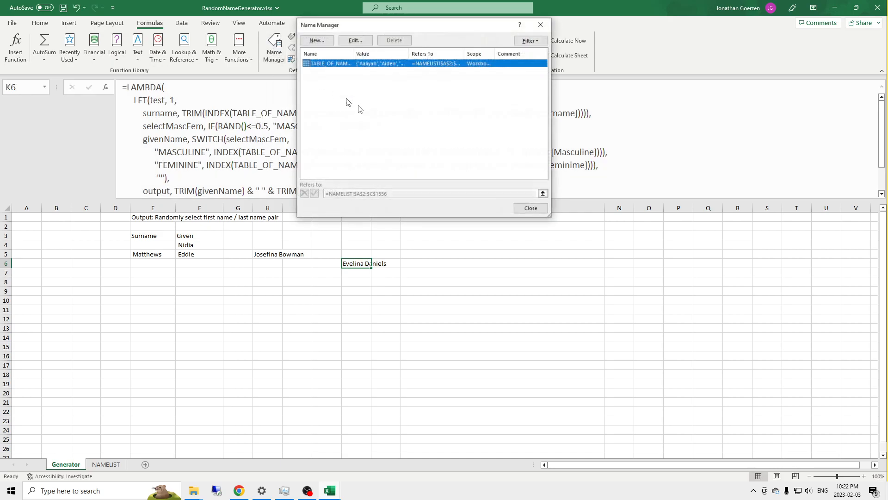
{"action": "left_click", "coordinate": [317, 40]}
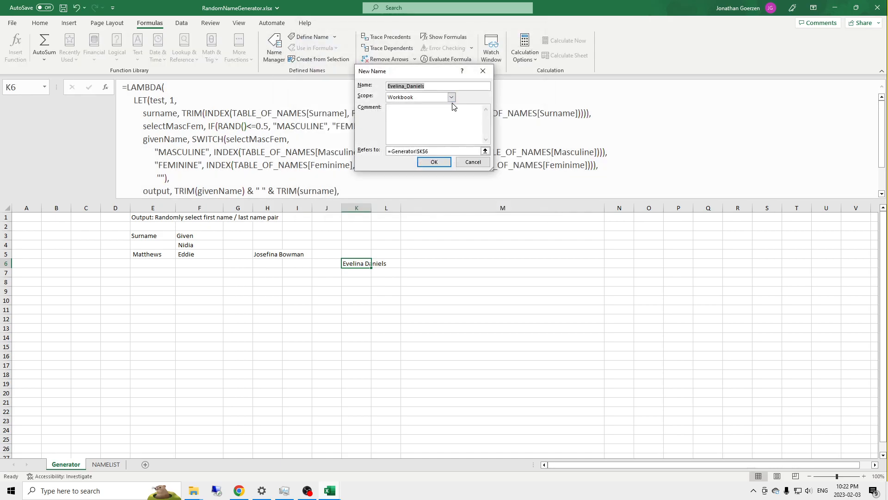
{"action": "type", "text": "GENERATE_RANDOM_NAME"}
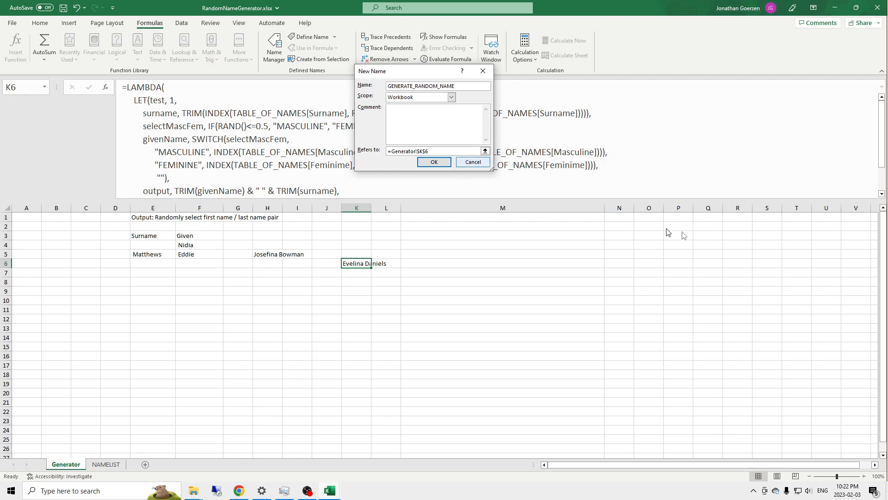
{"action": "left_click_drag", "start_coordinate": [430, 151], "coordinate": [388, 151]}
{"action": "key", "text": "BackSpace"}
{"action": "key", "text": "ctrl+v"}
Step: Add the comment "Generates a random first name and last name pair." to the new defined name and save it
{"action": "left_click", "coordinate": [432, 123]}
{"action": "type", "text": "Generates a ra"}
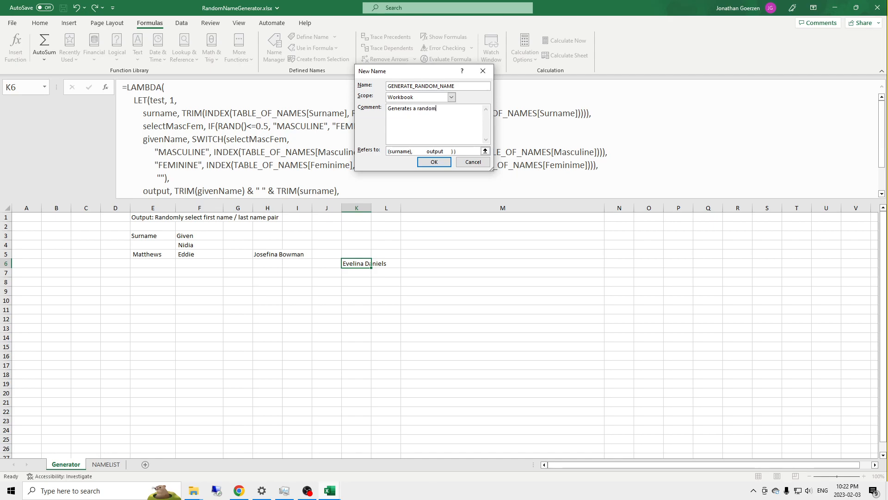
{"action": "key", "text": "BackSpace"}
{"action": "type", "text": "ndom first name and last aname pair."}
{"action": "left_click", "coordinate": [434, 162]}
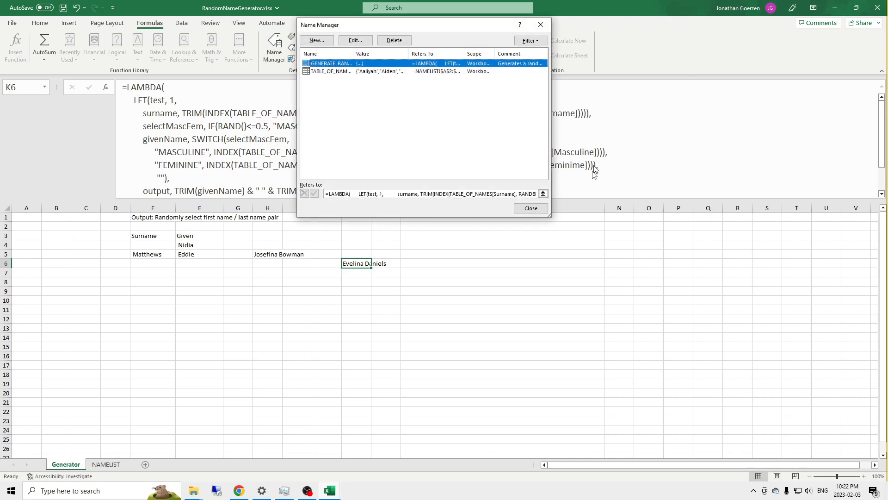
{"action": "left_click", "coordinate": [530, 209]}
Step: Enter =GENERATE_RANDOM_NAME() in cell M1
{"action": "left_click", "coordinate": [472, 218]}
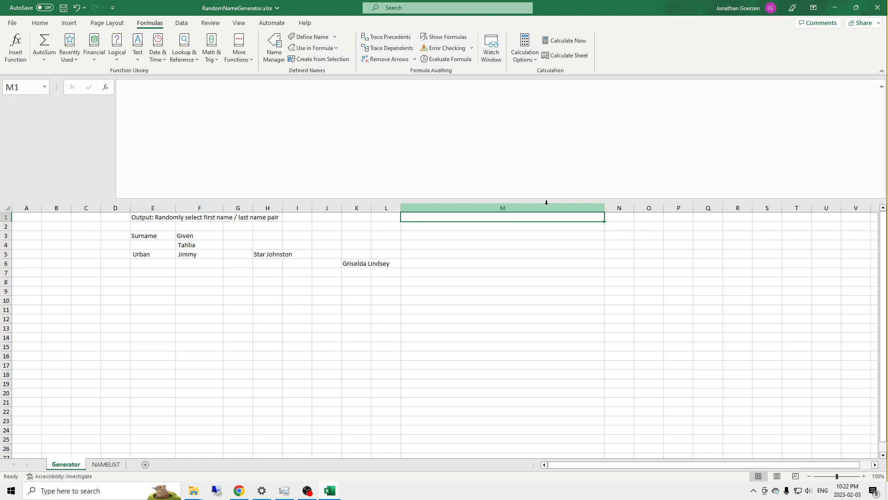
{"action": "type", "text": "=Ge"}
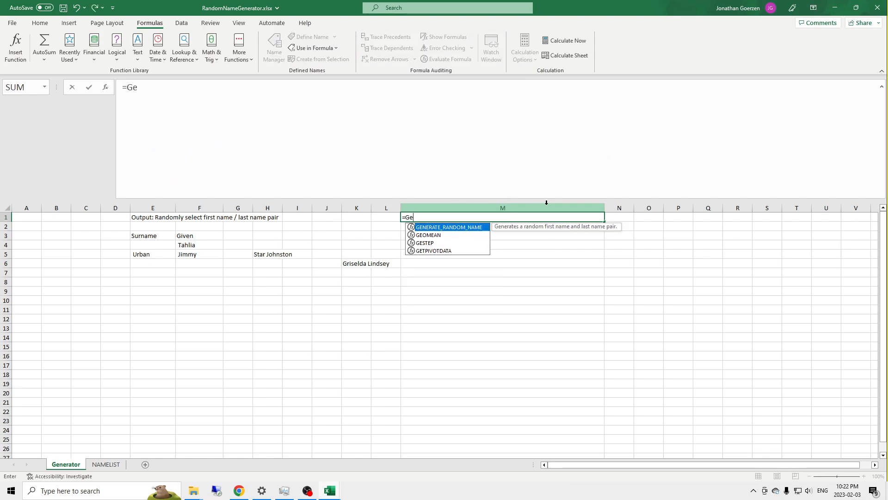
{"action": "key", "text": "Tab"}
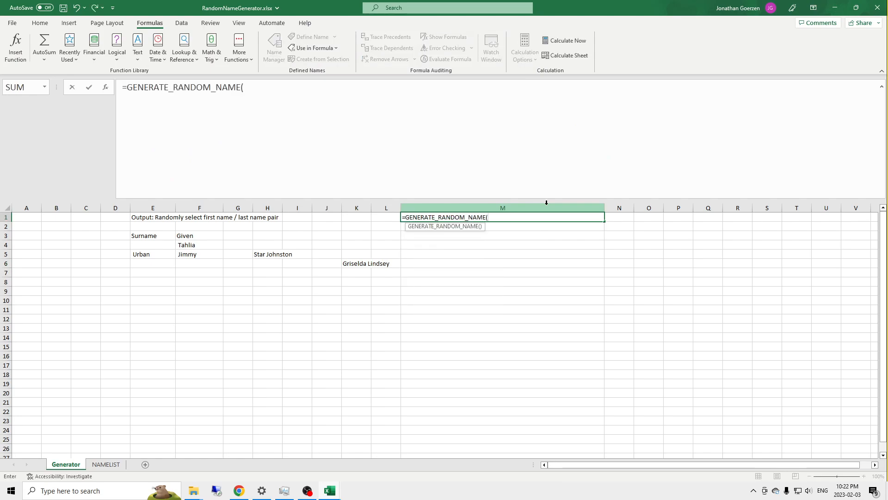
{"action": "type", "text": ")"}
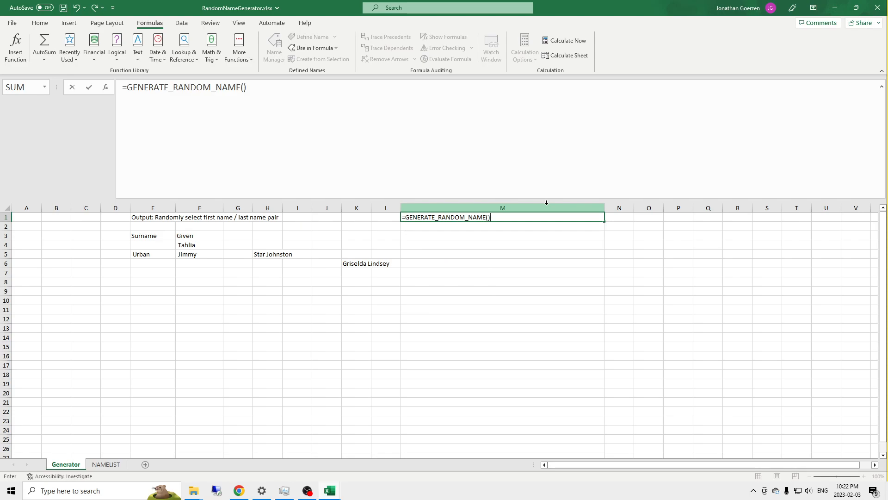
{"action": "key", "text": "Return"}
Step: Copy the M1 formula down through M9 to produce a list of random names
{"action": "key", "text": "Up"}
{"action": "key", "text": "ctrl+c"}
{"action": "key", "text": "Down"}
{"action": "key", "text": "ctrl+v"}
{"action": "key", "text": "Down"}
{"action": "key", "text": "ctrl+v"}
{"action": "key", "text": "Down"}
{"action": "key", "text": "ctrl+v"}
{"action": "key", "text": "Down"}
{"action": "key", "text": "ctrl+v"}
{"action": "key", "text": "Down"}
{"action": "key", "text": "ctrl+v"}
{"action": "key", "text": "Down"}
{"action": "key", "text": "ctrl+v"}
{"action": "key", "text": "Down"}
{"action": "key", "text": "ctrl+v"}
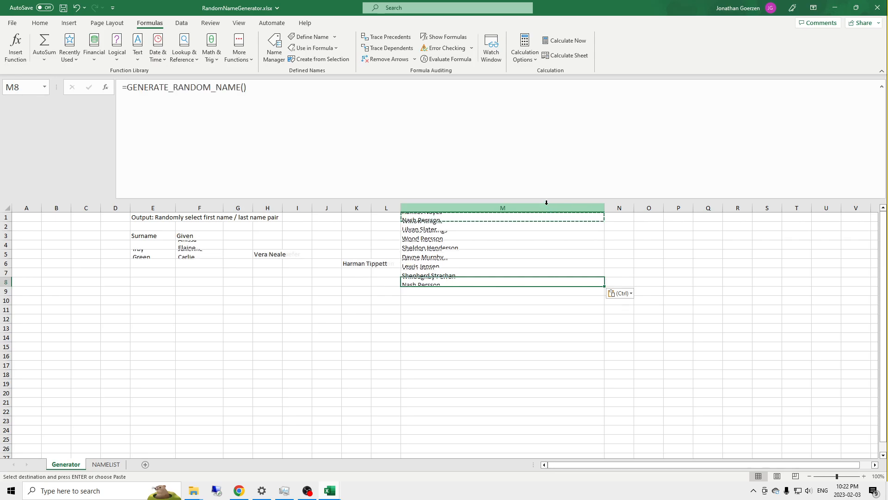
{"action": "key", "text": "Down"}
{"action": "key", "text": "ctrl+v"}
{"action": "left_click", "coordinate": [472, 244]}
{"action": "left_click", "coordinate": [465, 217]}
{"action": "key", "text": "Escape"}
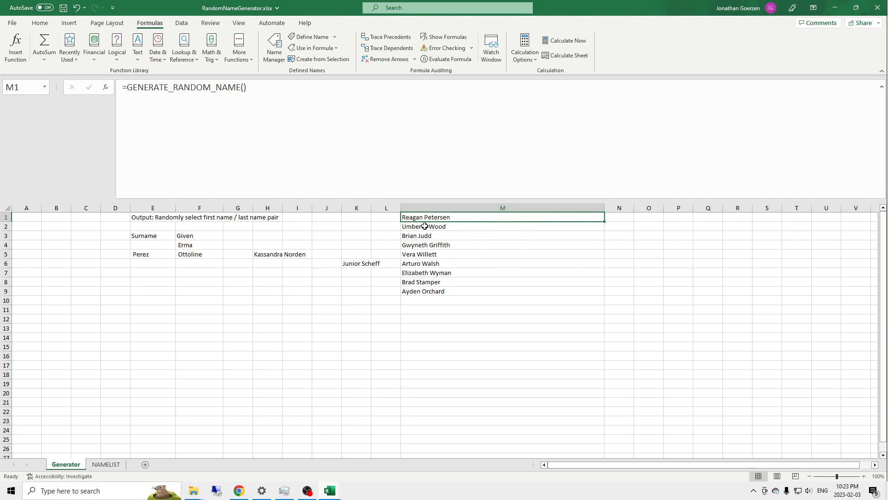
Step: Copy the generated names in M1:M9 and paste them as values only into O1:O9
{"action": "left_click_drag", "start_coordinate": [454, 215], "coordinate": [460, 296]}
{"action": "key", "text": "ctrl+c"}
{"action": "left_click", "coordinate": [662, 216]}
{"action": "key", "text": "ctrl+v"}
{"action": "left_click", "coordinate": [684, 303]}
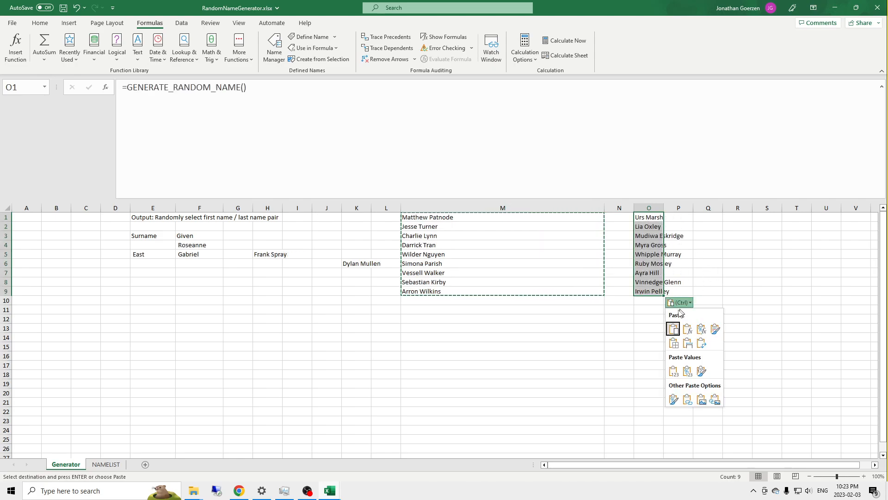
{"action": "left_click", "coordinate": [674, 372]}
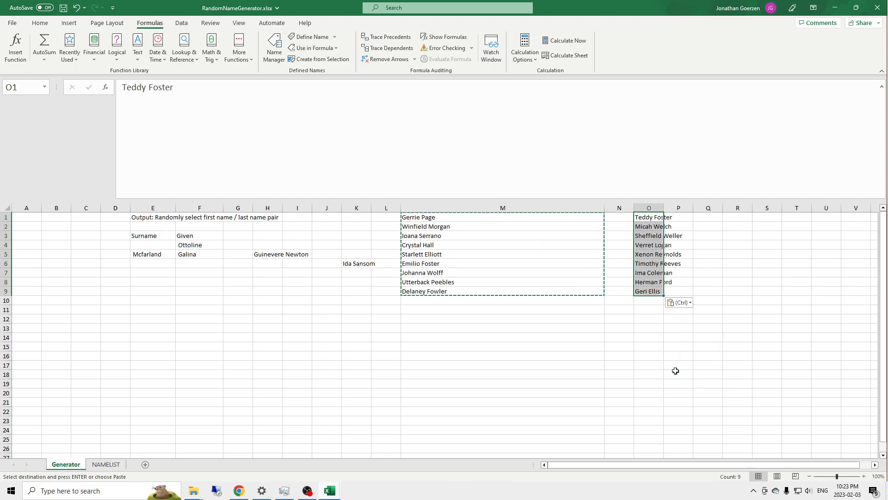
Step: Check the static names in column O, autofit the column's width, and end the copy selection
{"action": "left_click", "coordinate": [656, 221]}
{"action": "left_click", "coordinate": [654, 266]}
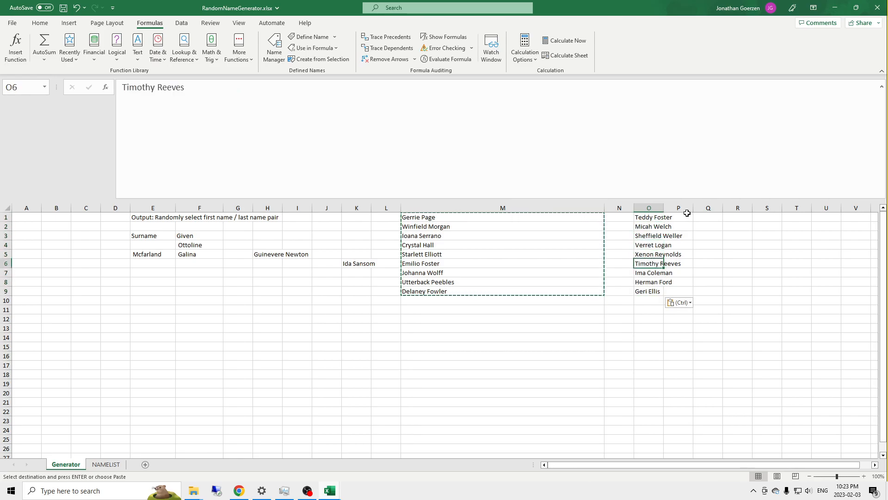
{"action": "double_click", "coordinate": [664, 208]}
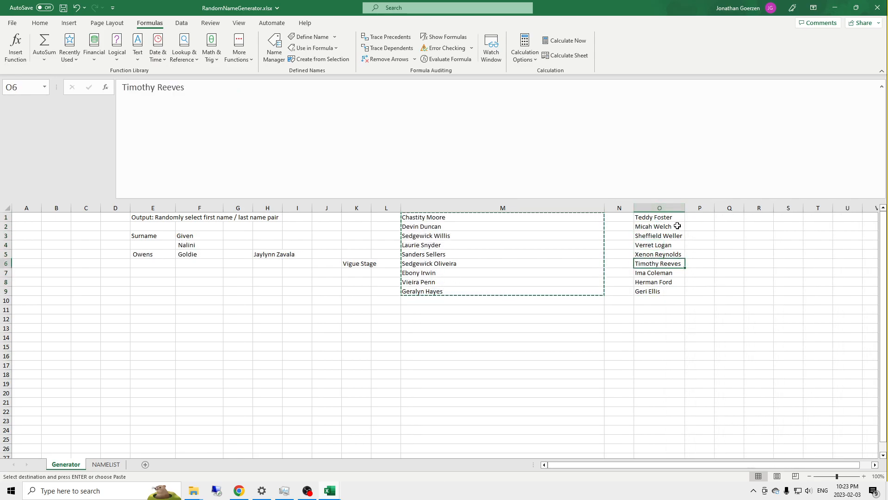
{"action": "left_click_drag", "start_coordinate": [668, 218], "coordinate": [673, 289]}
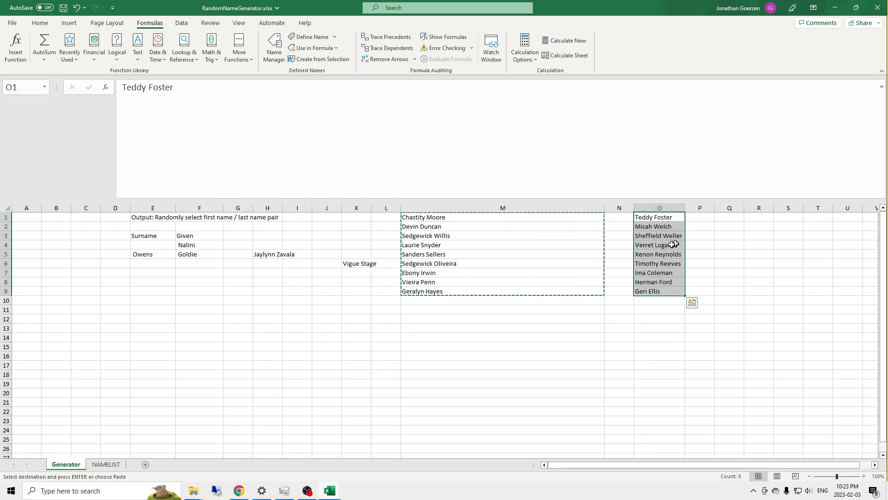
{"action": "key", "text": "Escape"}
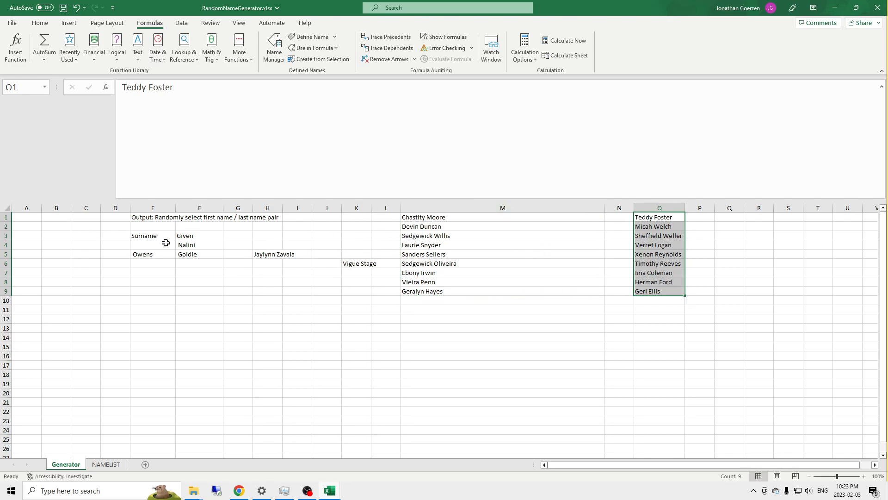
Step: Clear the trial headings and formulas in E3:K6 and move the M1 formula to cell E2
{"action": "left_click_drag", "start_coordinate": [131, 234], "coordinate": [352, 260]}
{"action": "key", "text": "Delete"}
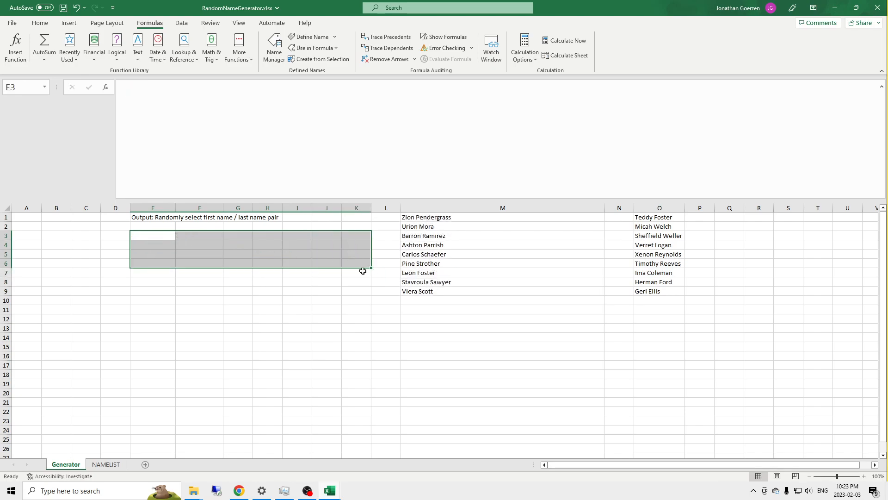
{"action": "left_click", "coordinate": [446, 217]}
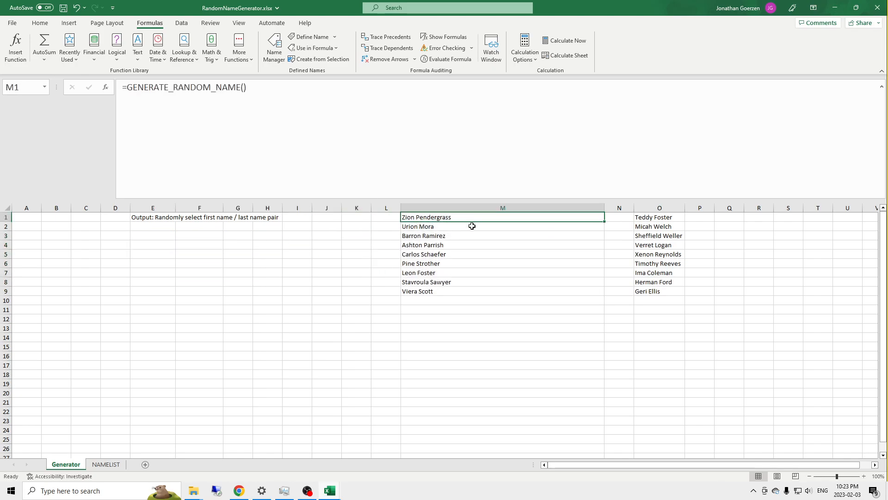
{"action": "left_click_drag", "start_coordinate": [474, 224], "coordinate": [156, 225]}
{"action": "left_click", "coordinate": [195, 252]}
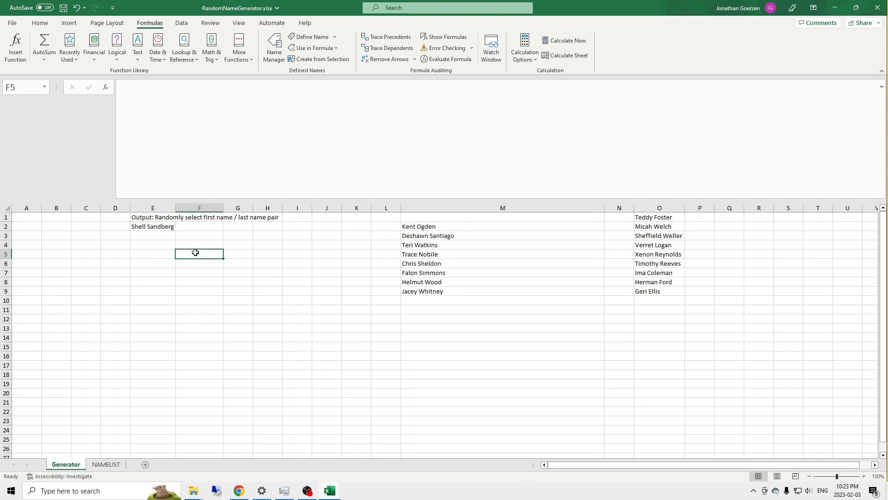
Step: Check the formulas in E2 and column M, then undo the M1 formula move, the clearing of E3:K6 and column O's autofit
{"action": "left_click", "coordinate": [159, 226]}
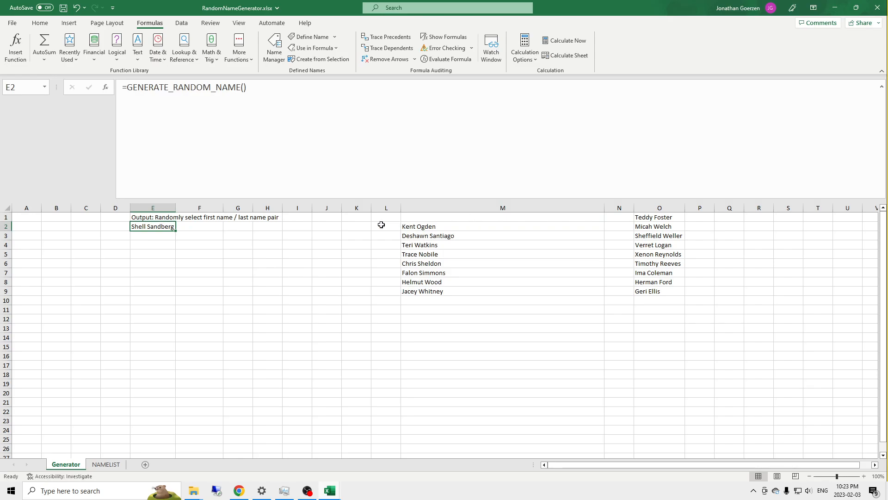
{"action": "left_click", "coordinate": [414, 226]}
{"action": "left_click", "coordinate": [419, 244]}
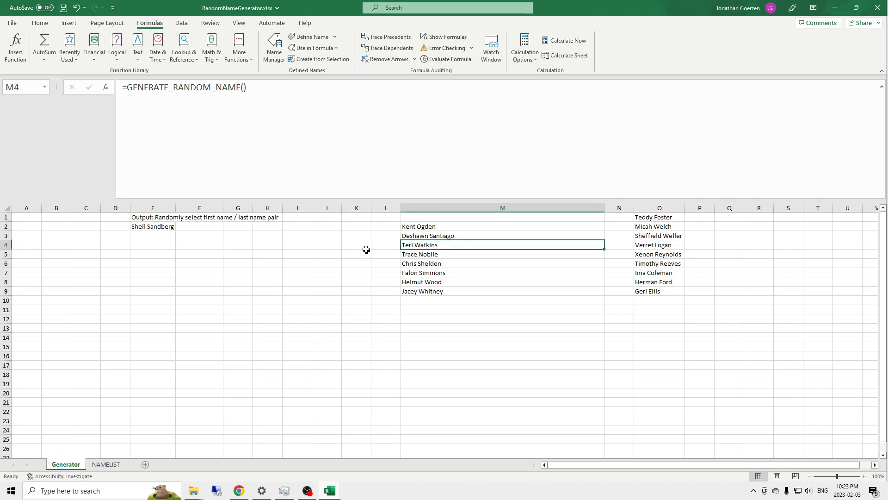
{"action": "key", "text": "ctrl+z"}
{"action": "key", "text": "ctrl+z"}
{"action": "key", "text": "ctrl+z"}
Step: Review the full LAMBDA formula in K6 and move it to cell A1
{"action": "left_click", "coordinate": [345, 262]}
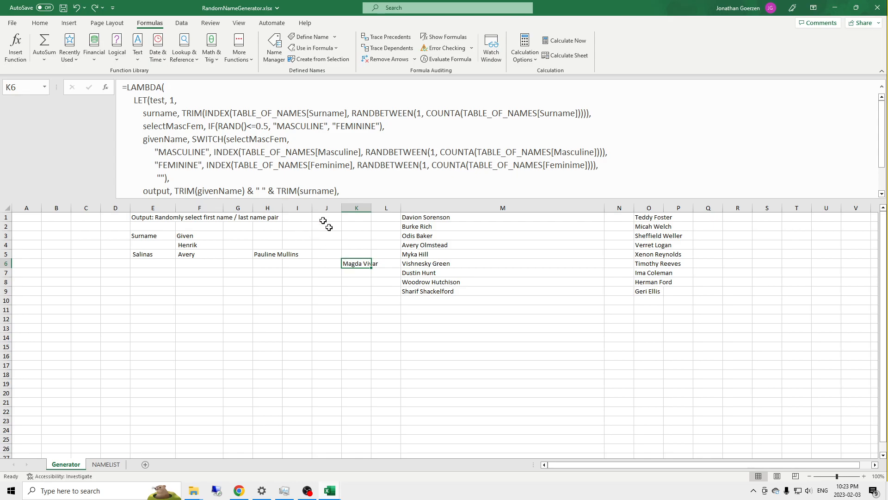
{"action": "scroll", "coordinate": [151, 184], "scroll_direction": "down", "scroll_amount": 3}
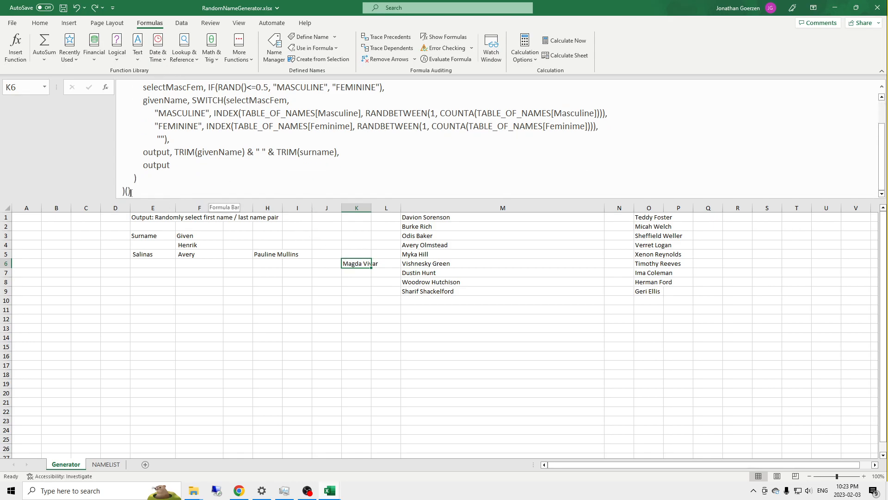
{"action": "scroll", "coordinate": [230, 168], "scroll_direction": "up", "scroll_amount": 3}
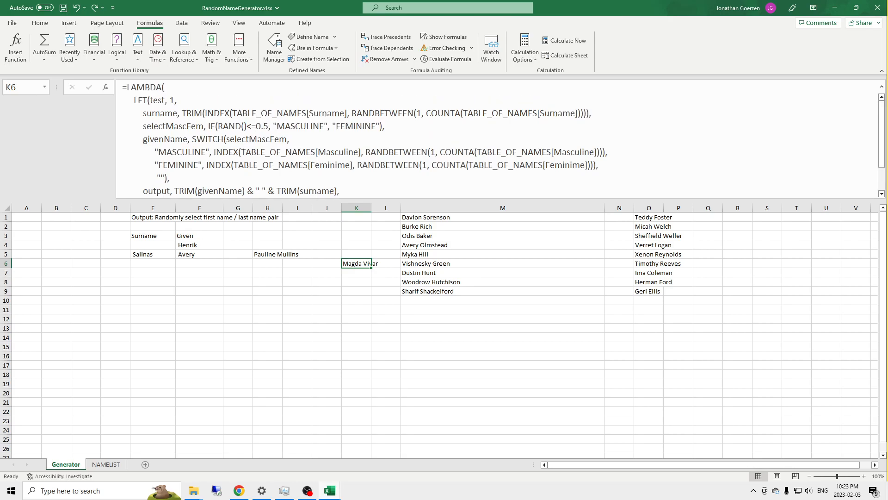
{"action": "left_click_drag", "start_coordinate": [357, 268], "coordinate": [29, 217]}
Step: Check the formula in M1 and enter =GENERATE_RANDOM_NAME() in cell E2
{"action": "left_click", "coordinate": [423, 217]}
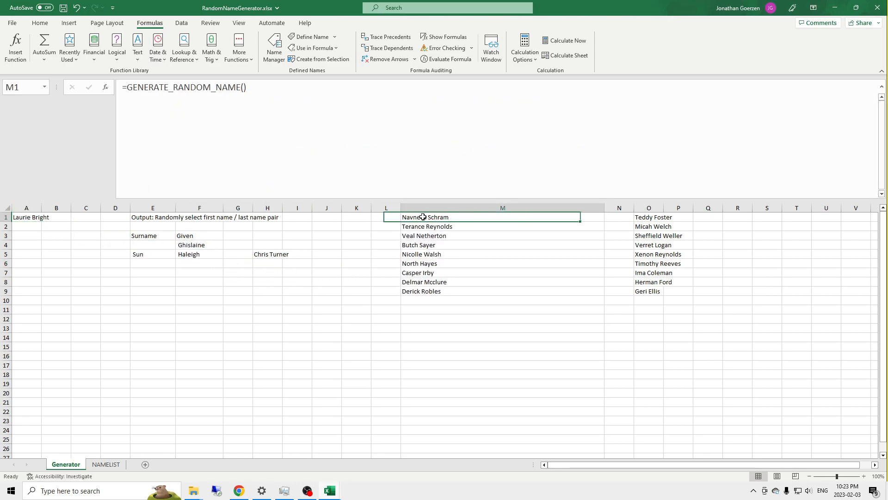
{"action": "left_click", "coordinate": [145, 226]}
{"action": "type", "text": "=Gene"}
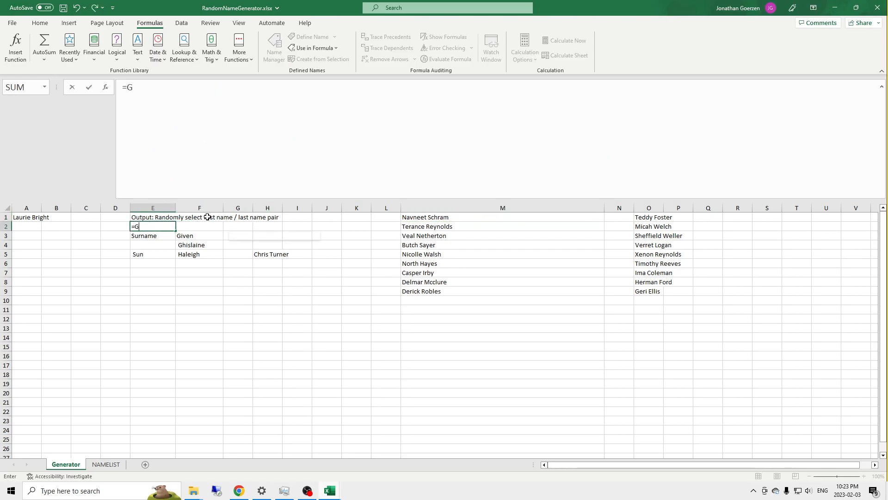
{"action": "key", "text": "Tab"}
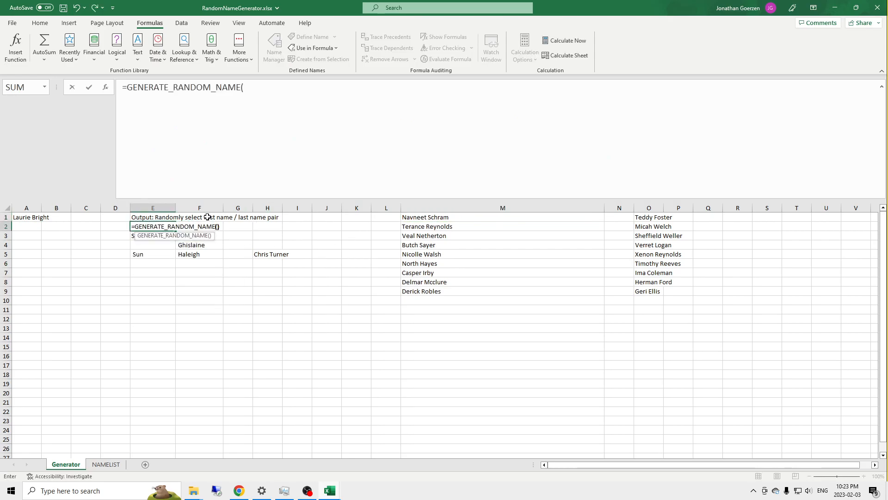
{"action": "key", "text": "Return"}
Step: Clear the leftover trial contents in E3:M10 and the generated name lists in M1:Q12
{"action": "left_click_drag", "start_coordinate": [146, 234], "coordinate": [470, 297]}
{"action": "key", "text": "Delete"}
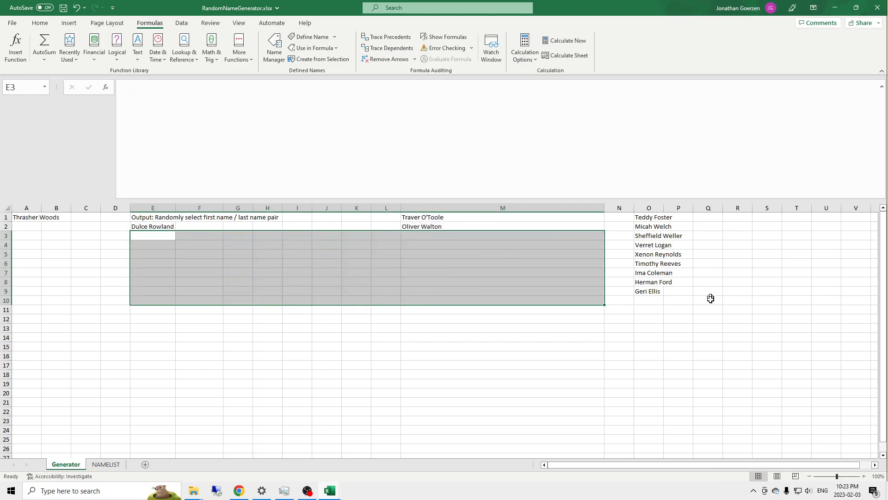
{"action": "left_click_drag", "start_coordinate": [709, 318], "coordinate": [440, 198]}
{"action": "key", "text": "Delete"}
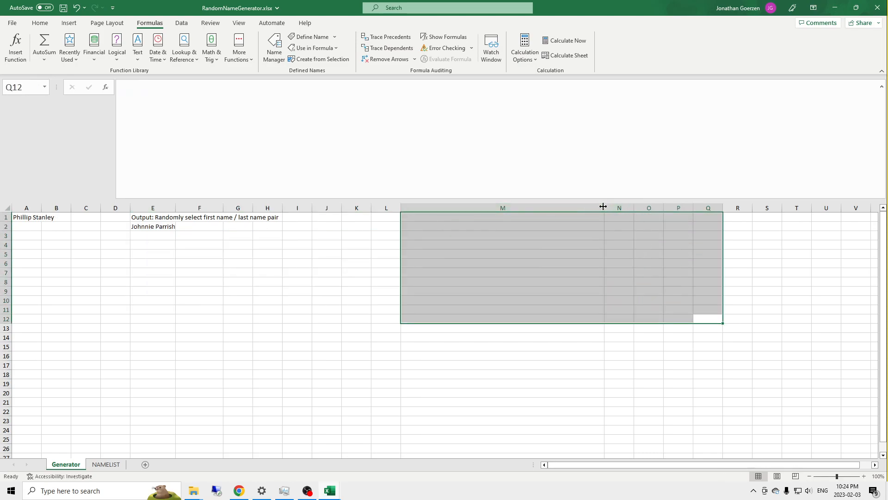
Step: Narrow column M to roughly the width of its neighbours and shrink the formula bar to a single line
{"action": "left_click_drag", "start_coordinate": [603, 206], "coordinate": [435, 202]}
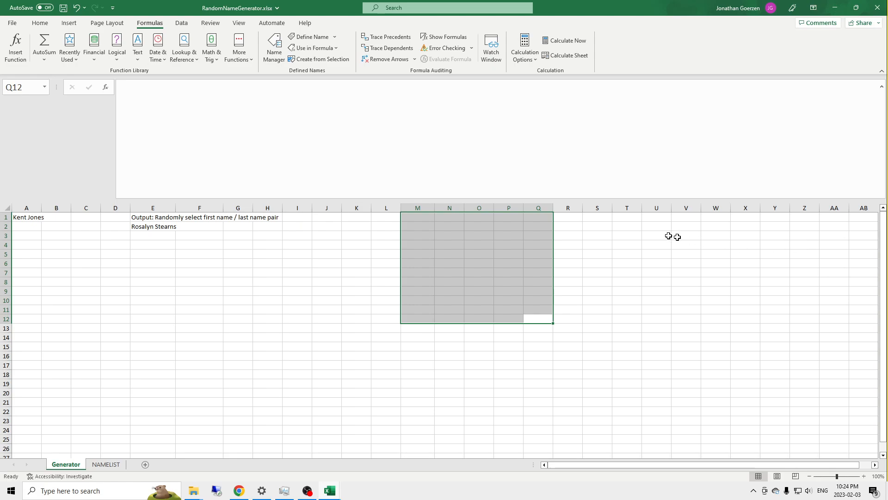
{"action": "left_click_drag", "start_coordinate": [420, 201], "coordinate": [408, 100]}
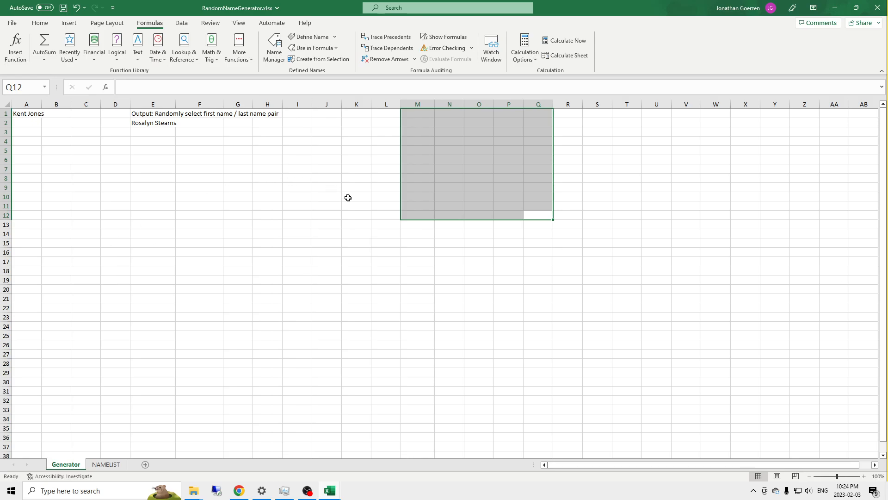
{"action": "left_click", "coordinate": [281, 122]}
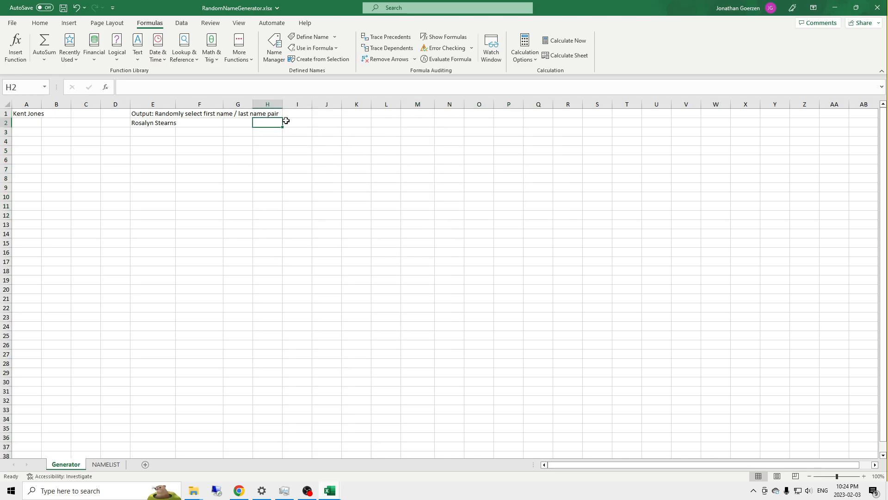